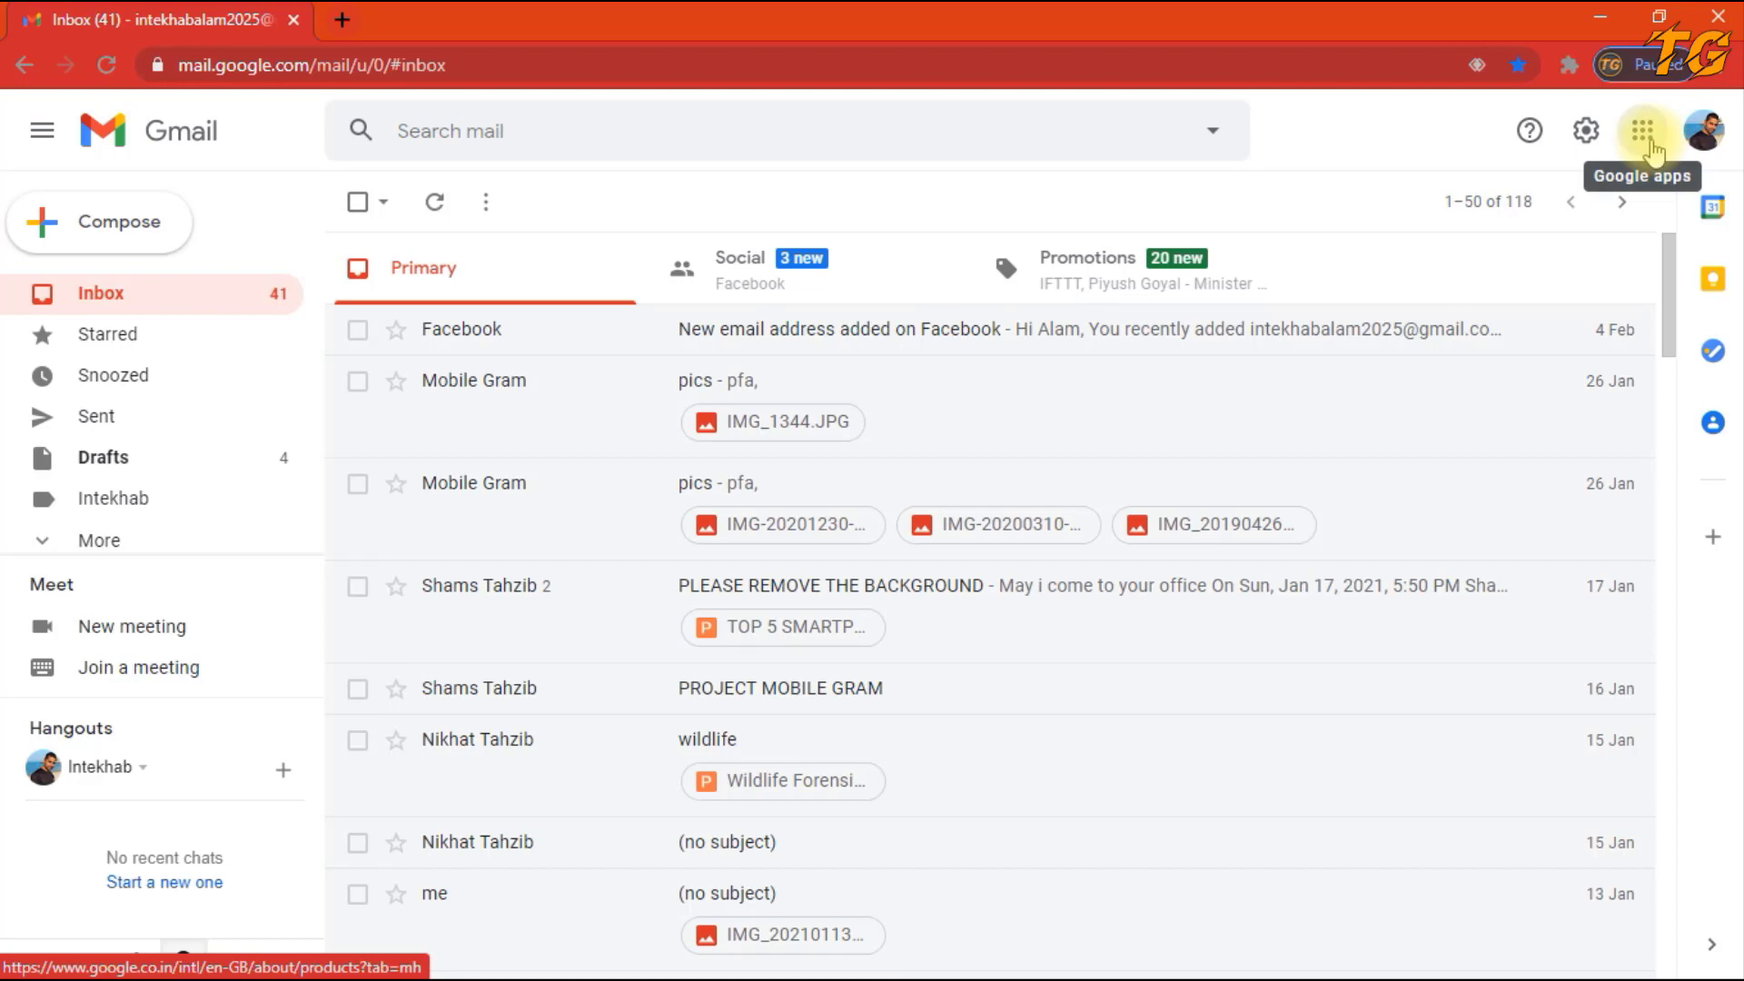
- Open Google Contacts from the Google apps grid in a new tab beside Gmail
click(1646, 136)
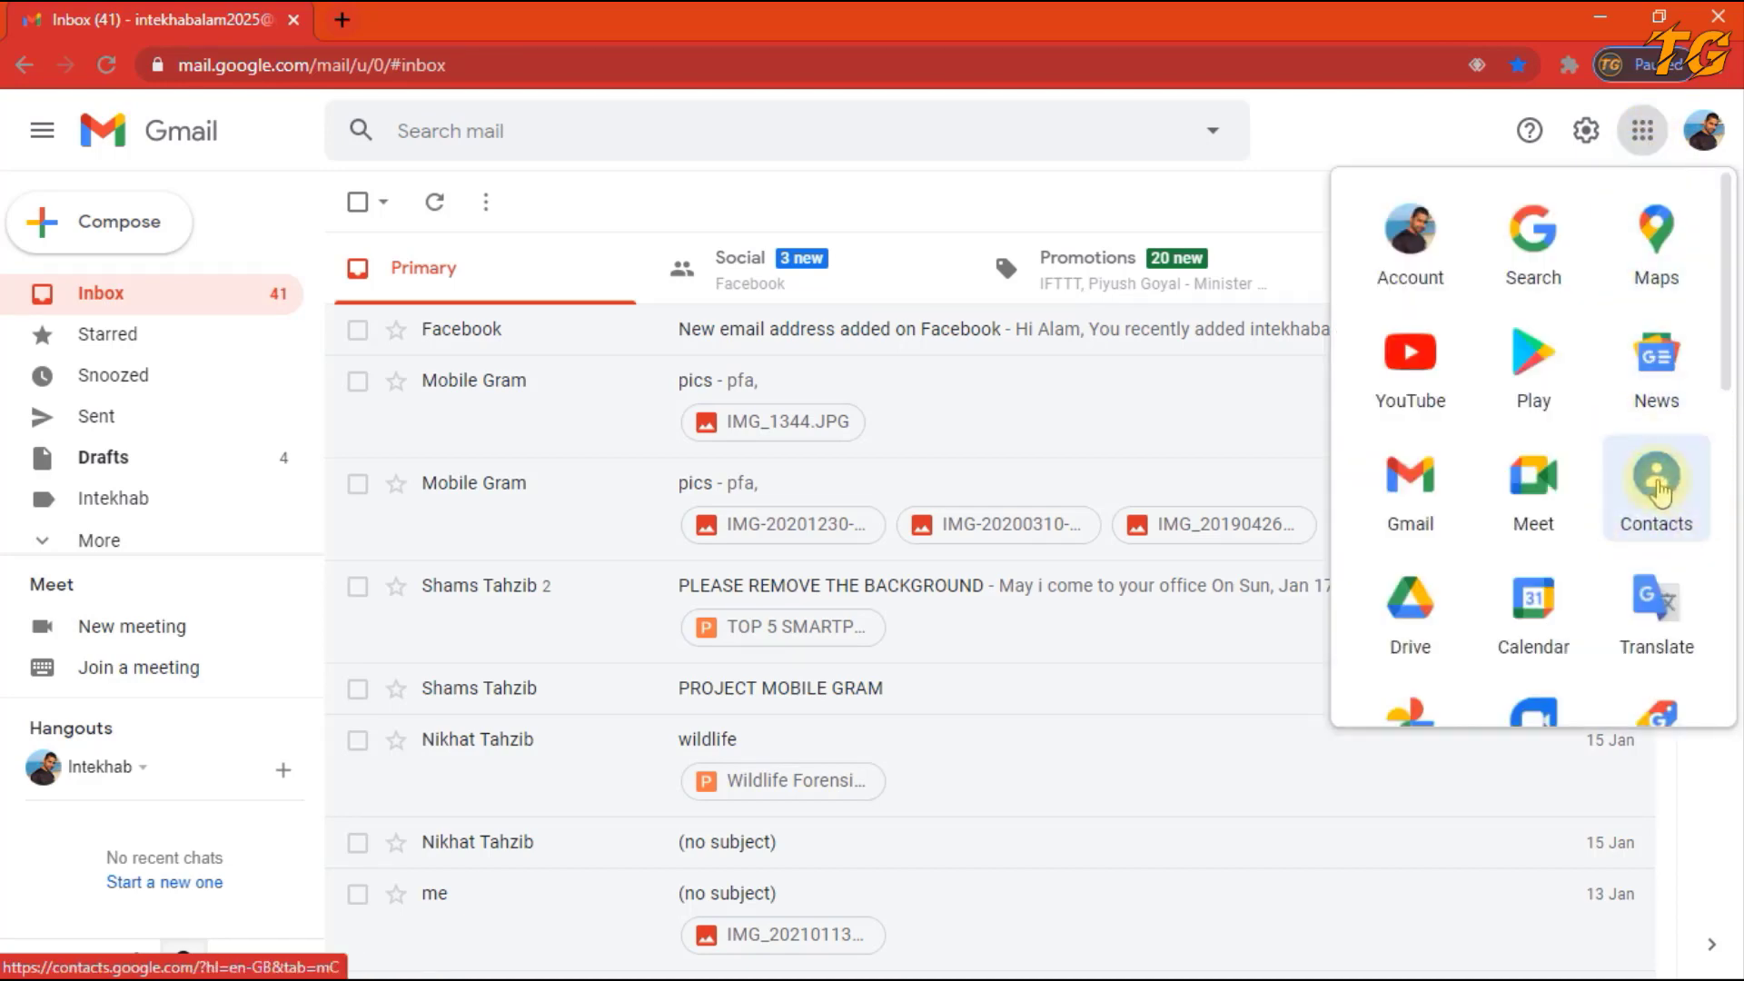
click(1657, 491)
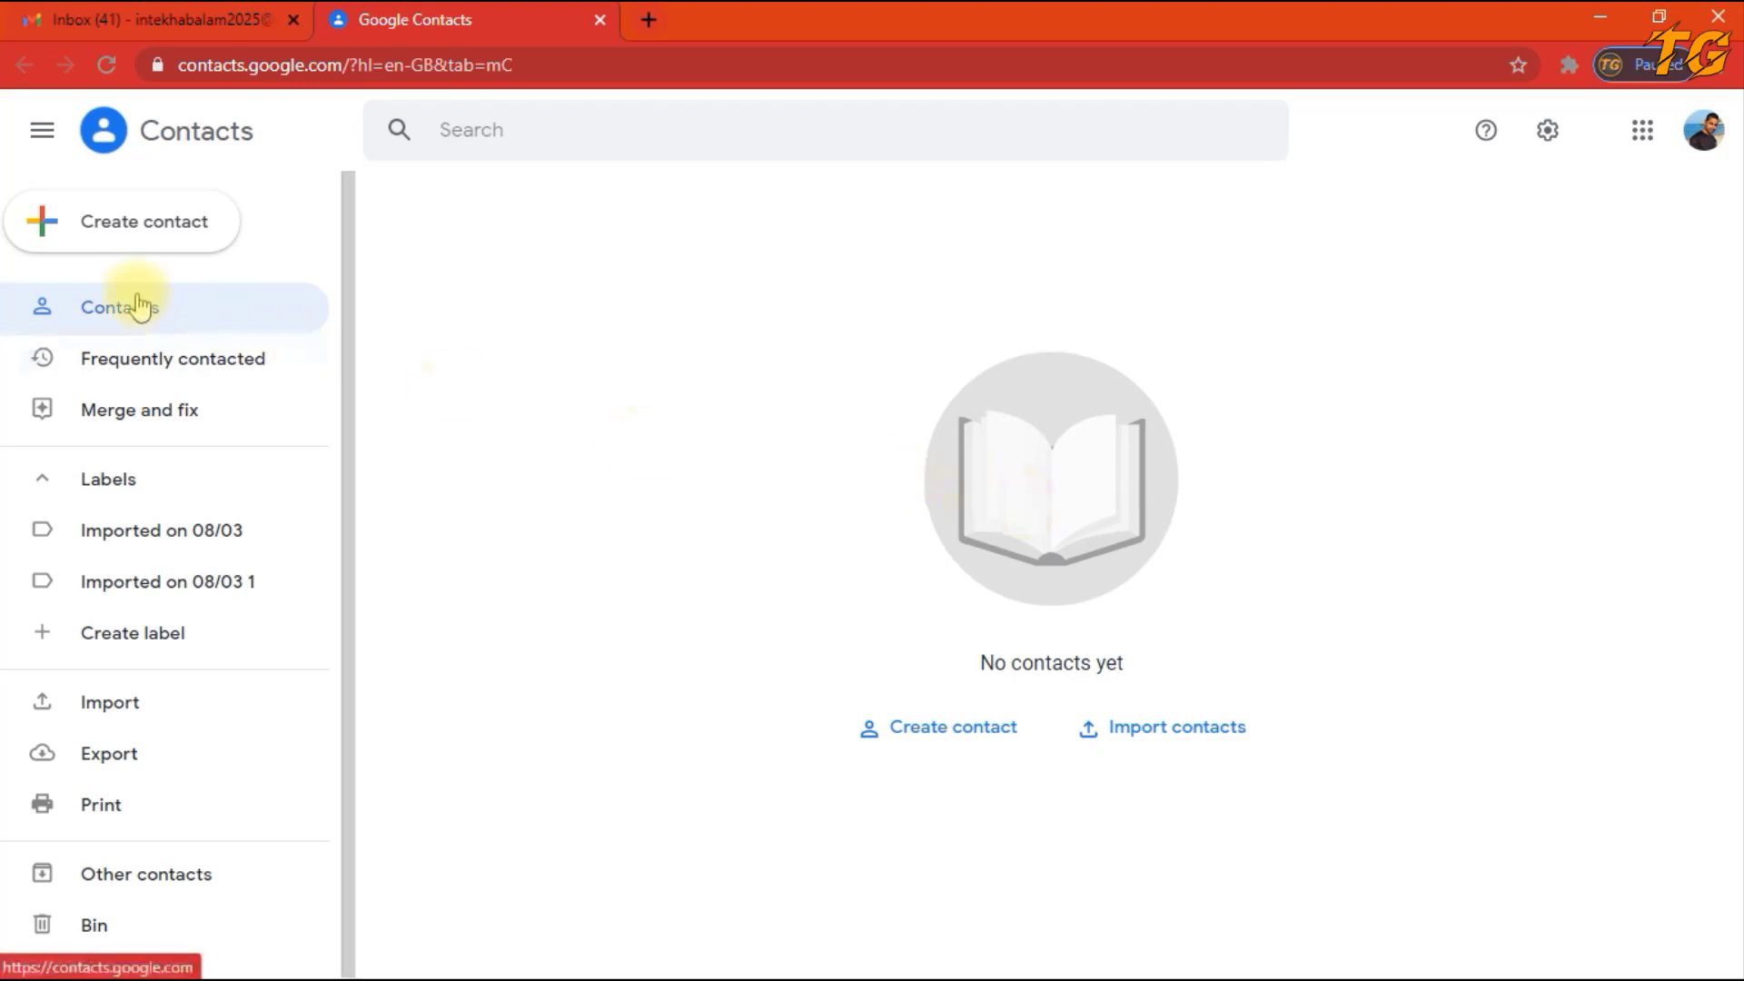
- Create and save a single contact with first name Technical Gram and a phone number
click(124, 235)
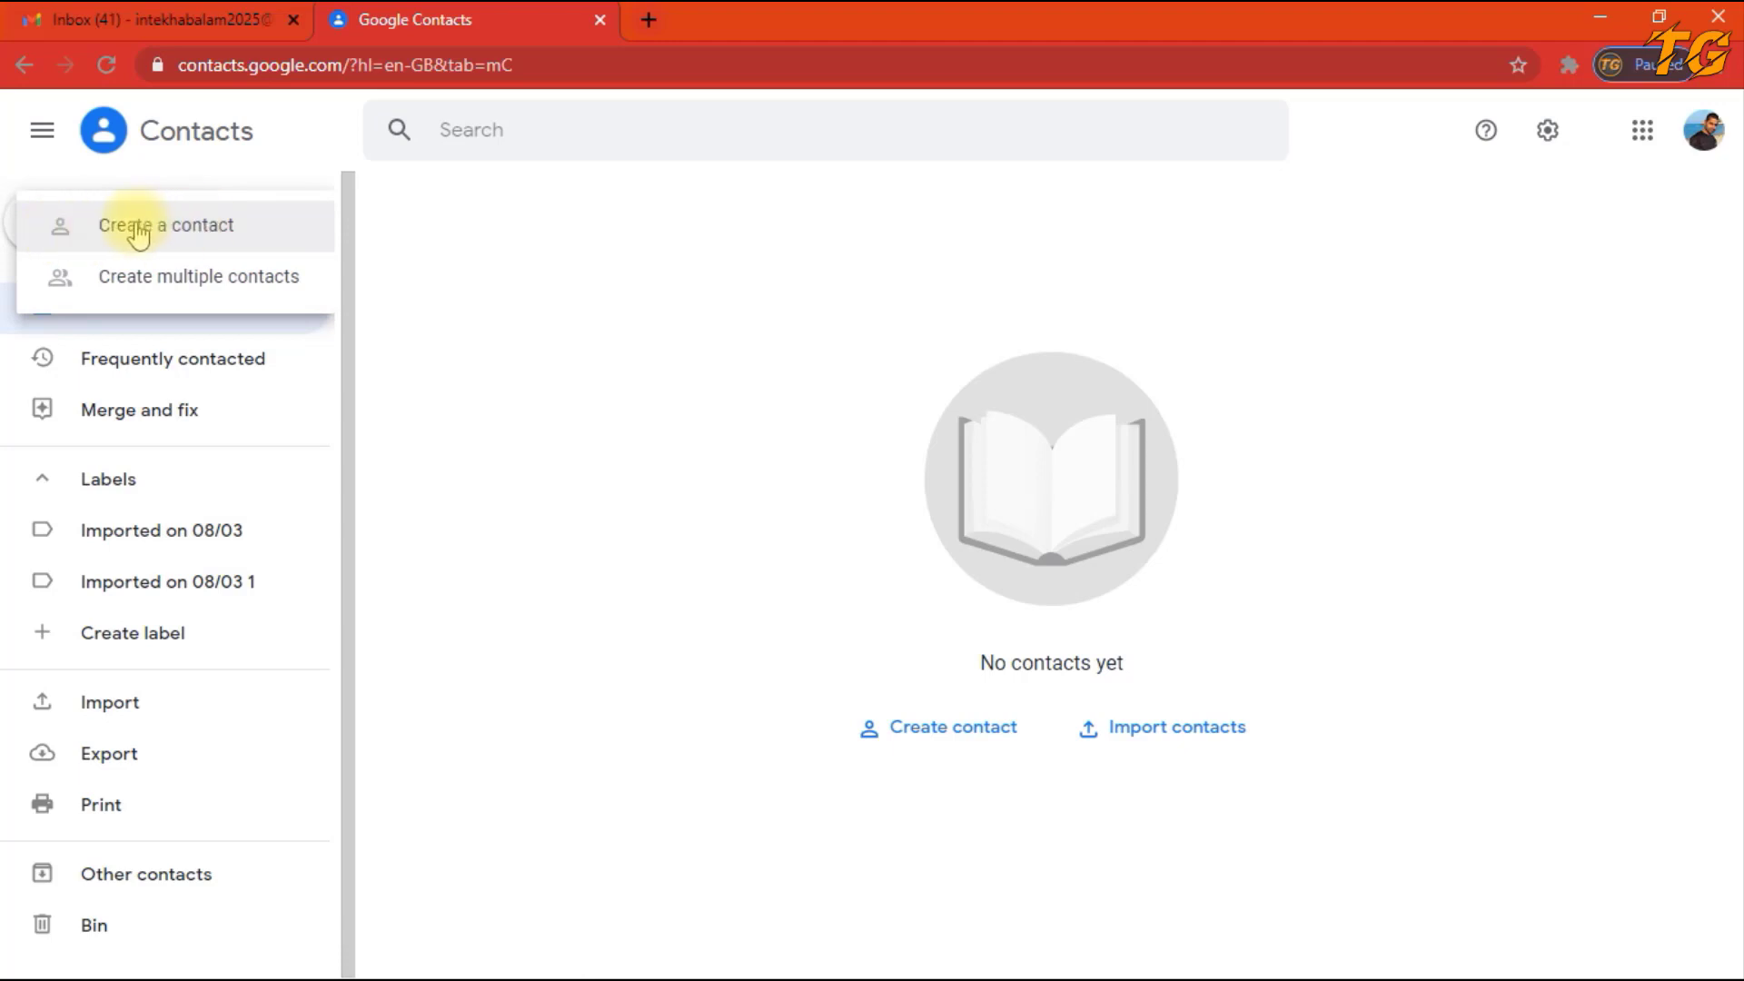
click(162, 238)
text(Technical Gram)
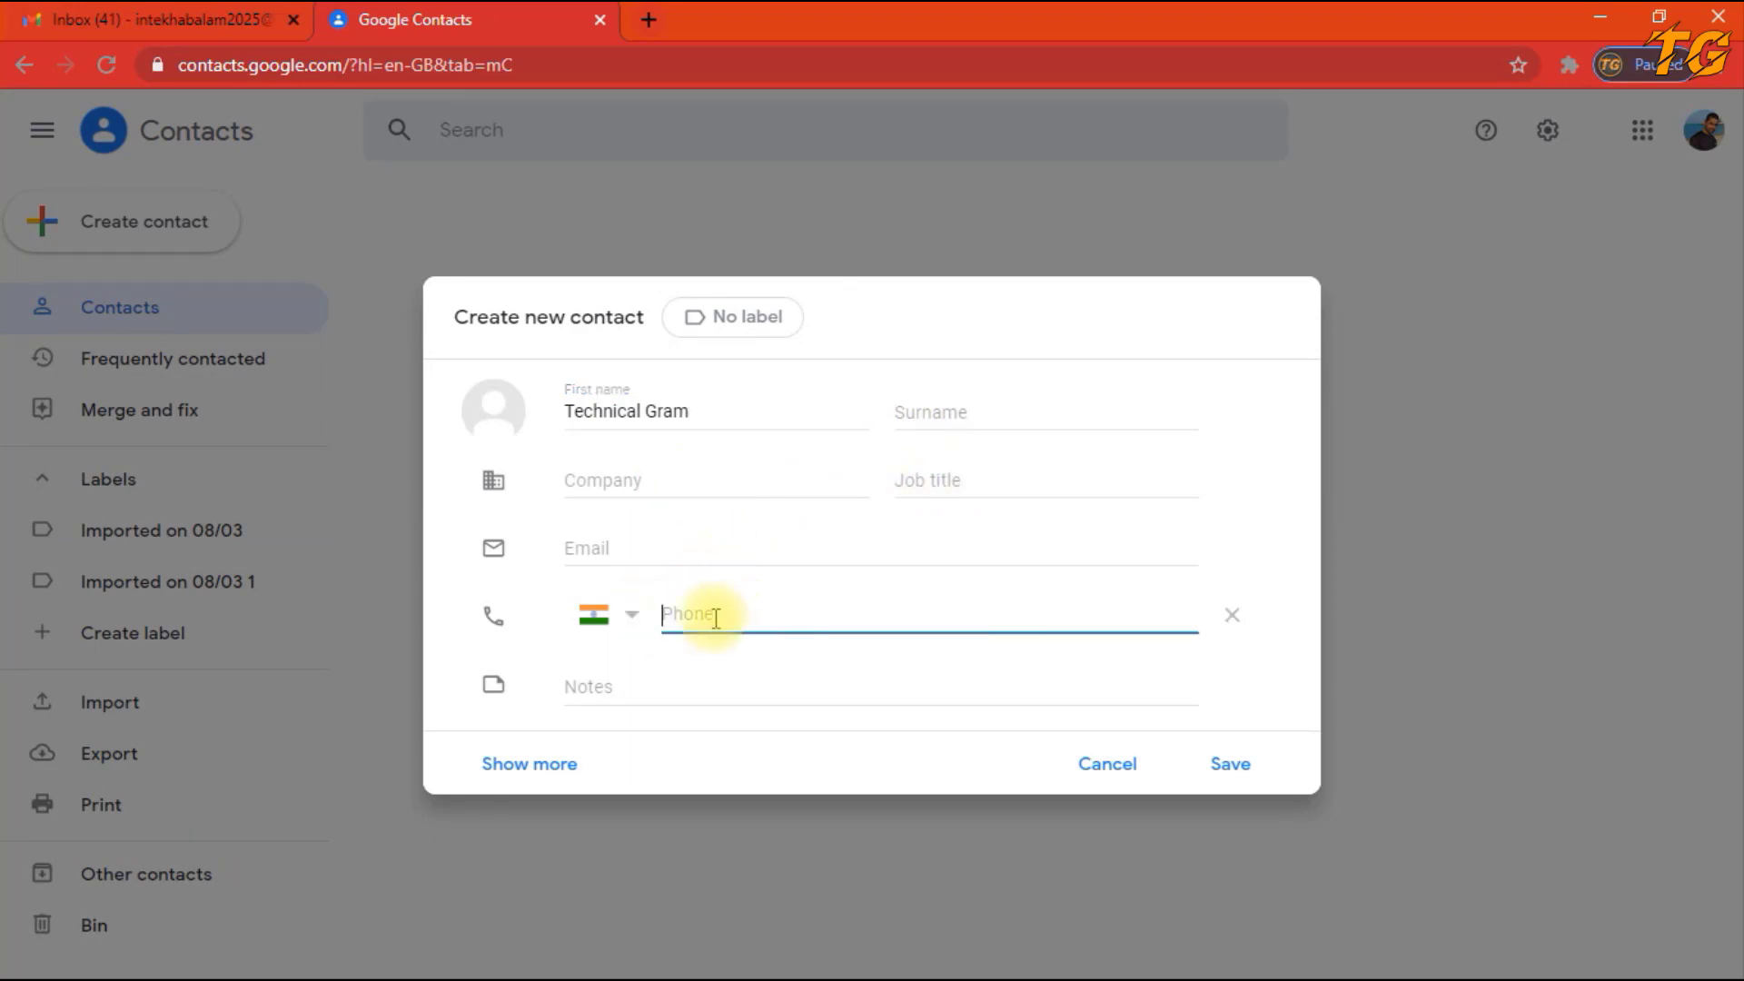
text(1234 567 89)
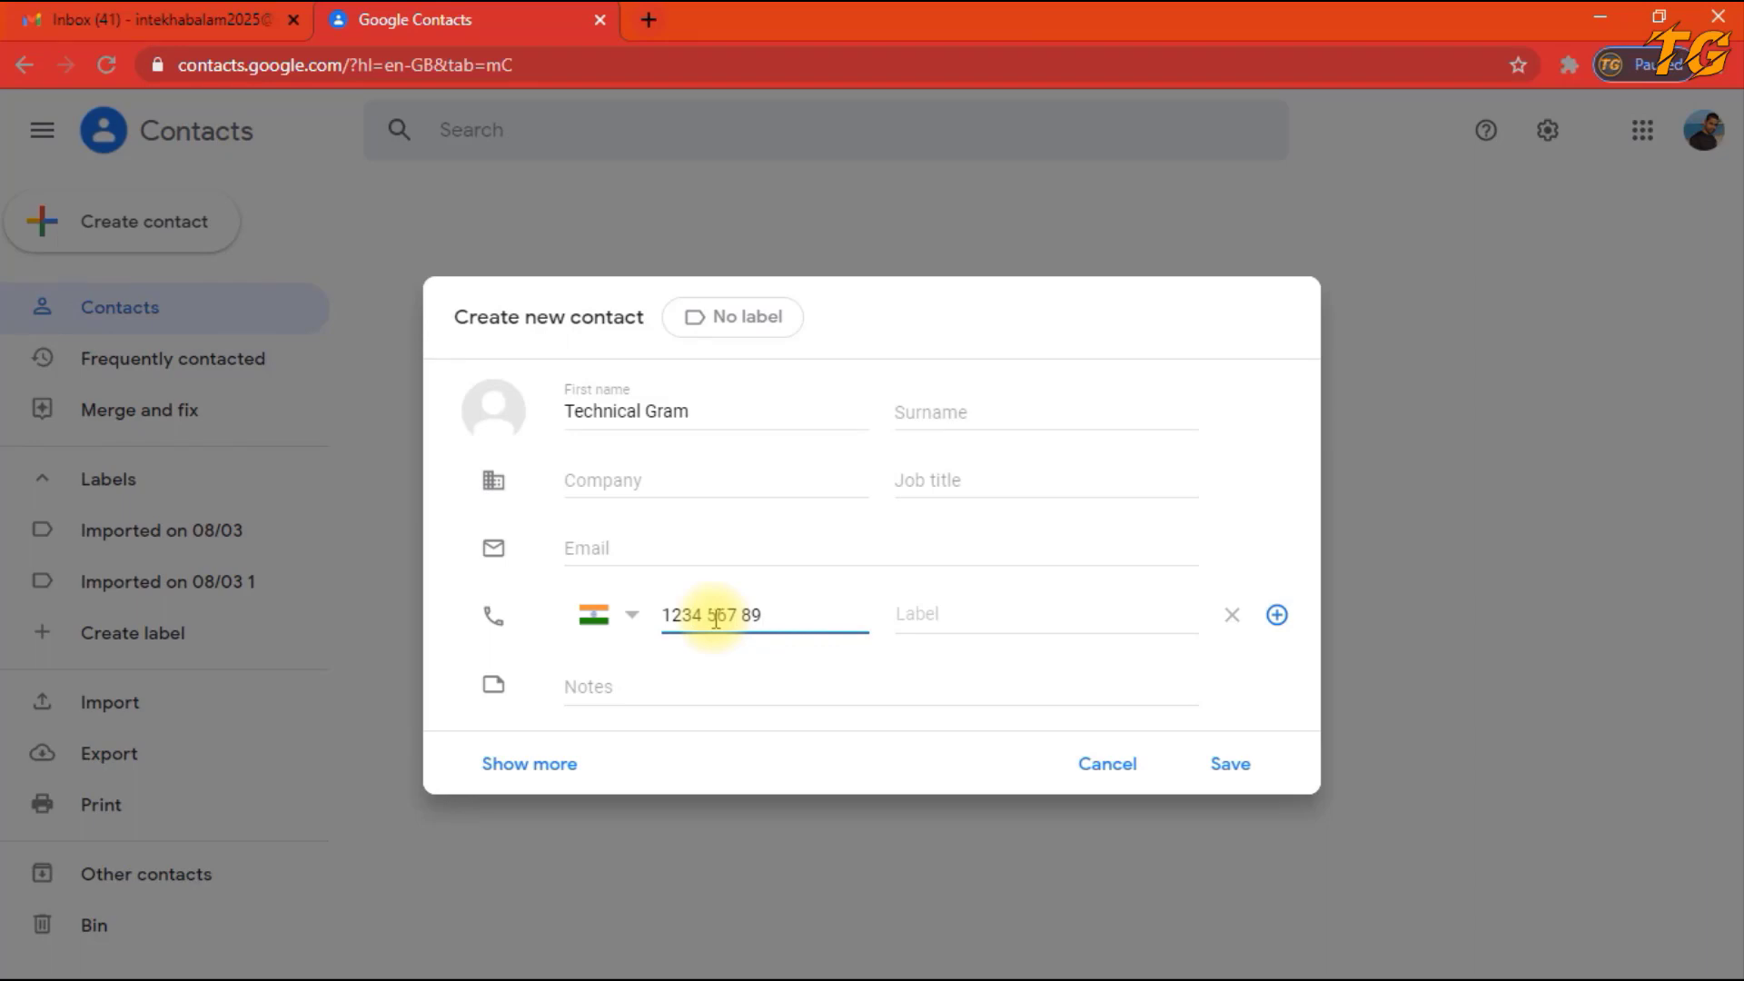
click(1230, 763)
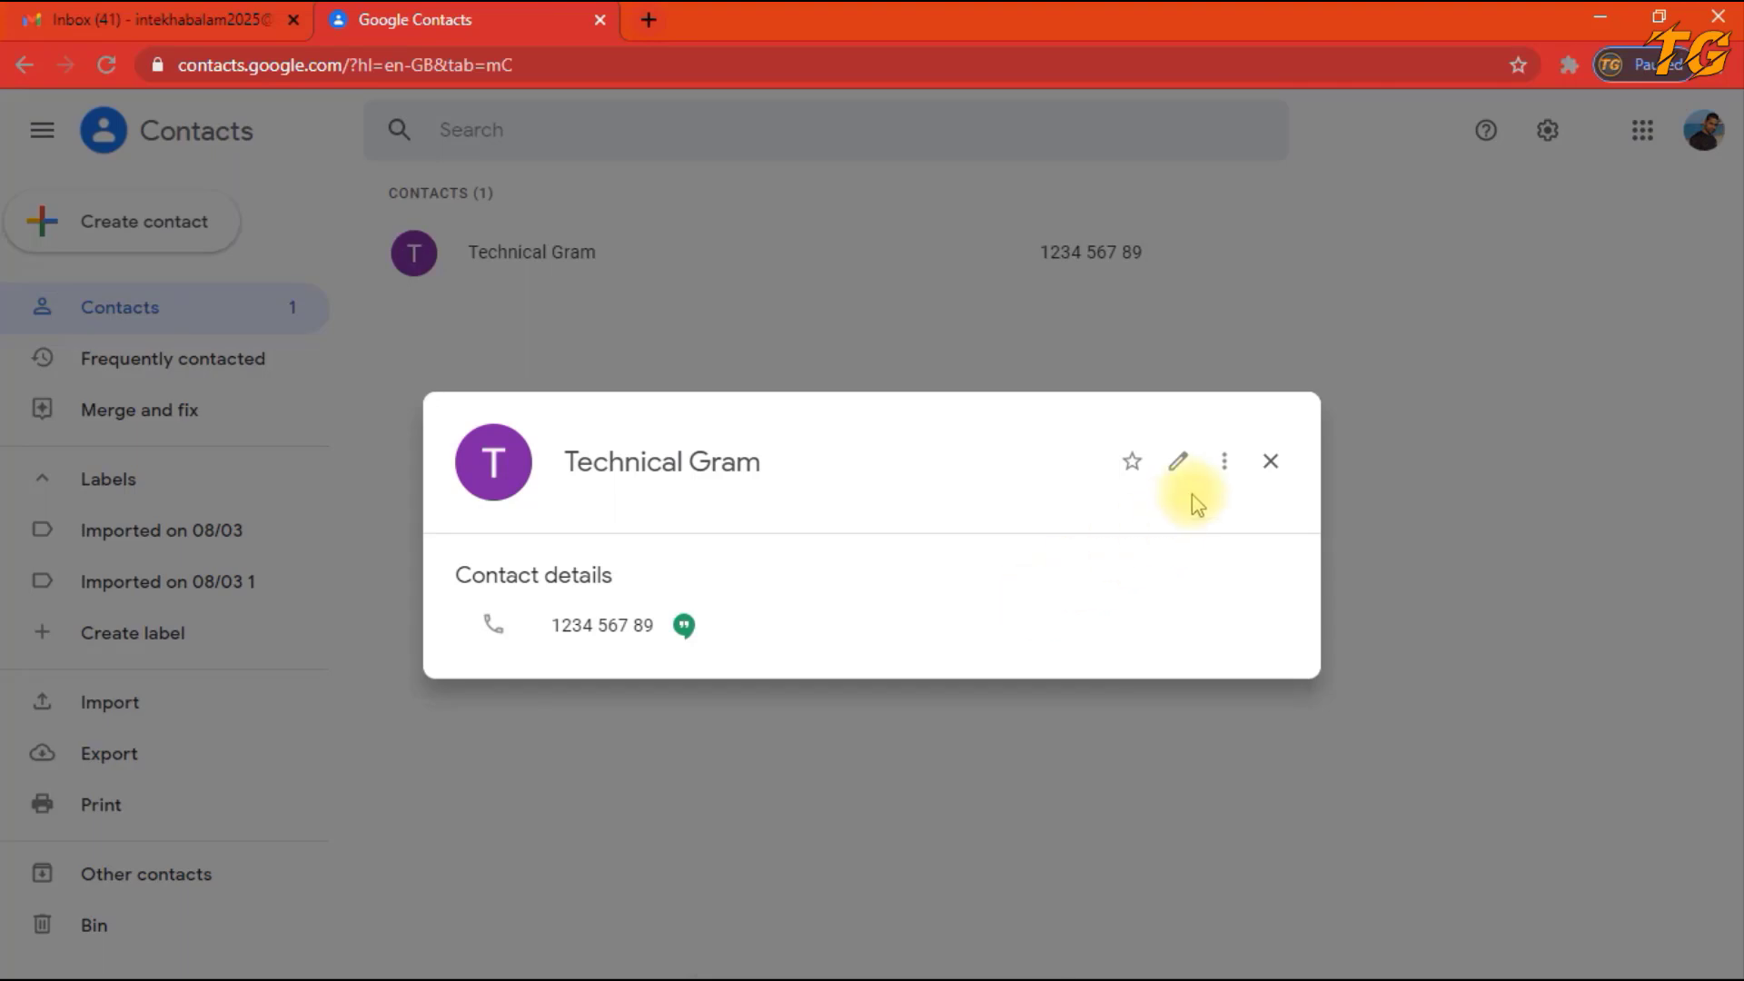
- Open and dismiss the contact's extra actions menu, then close its detail card
click(1223, 463)
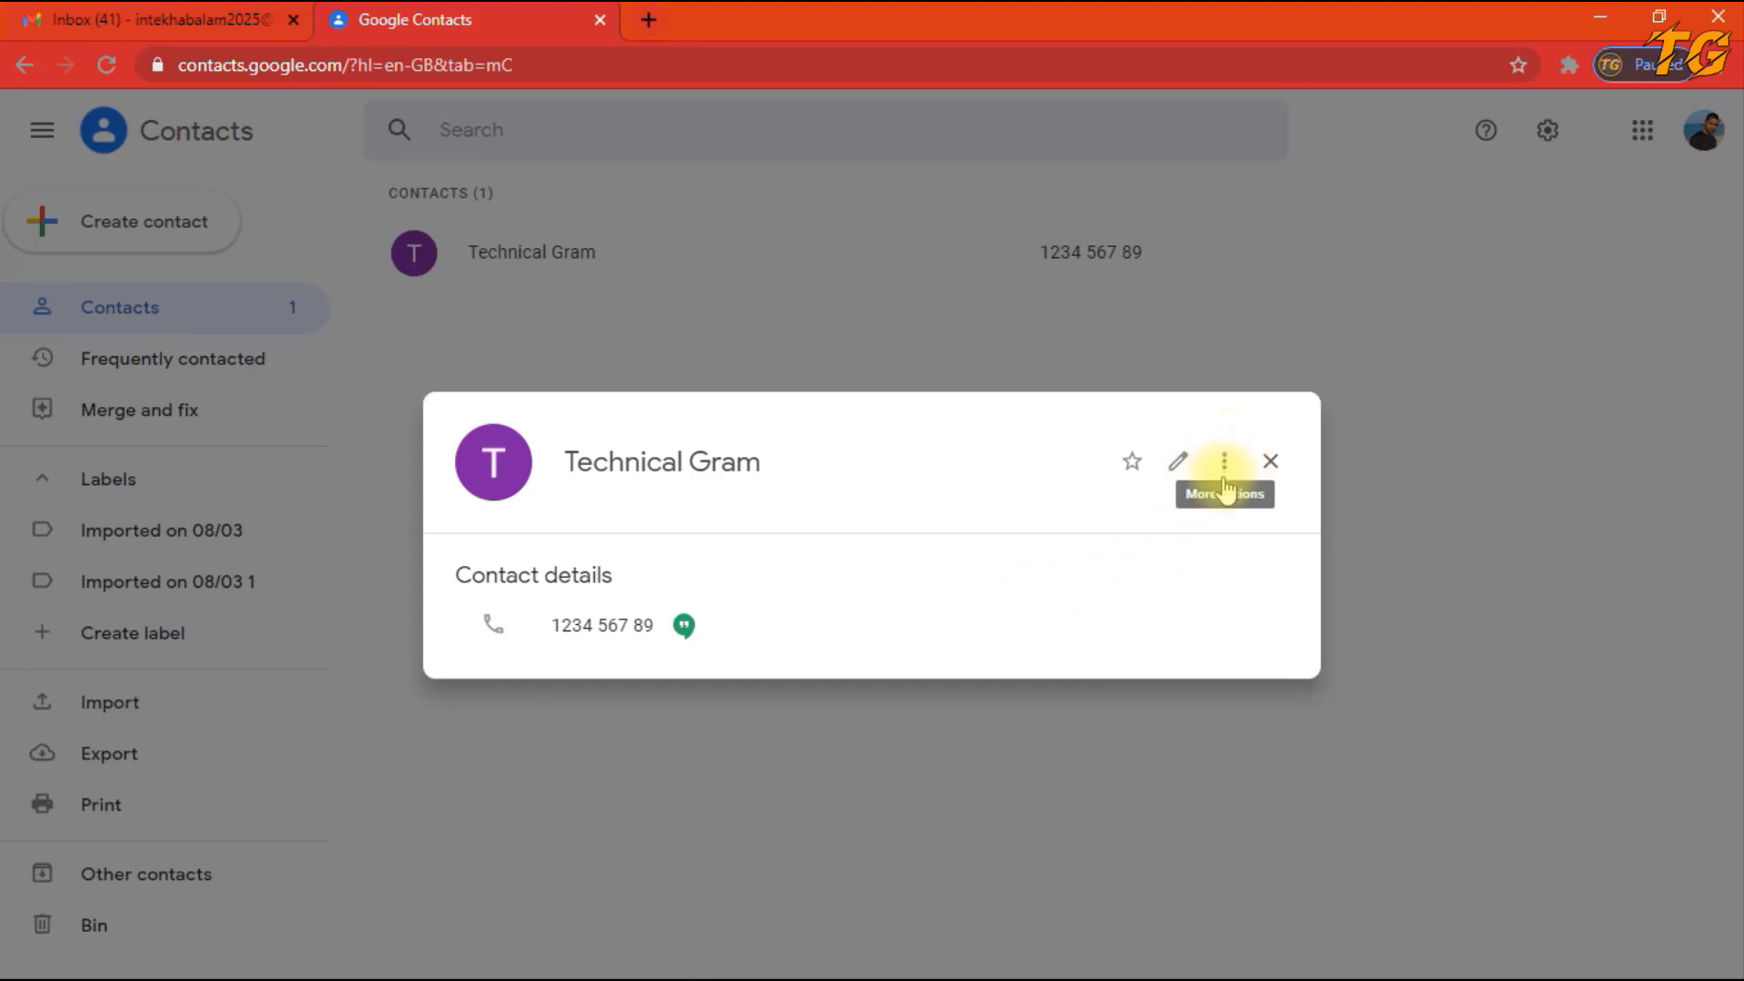
click(1226, 465)
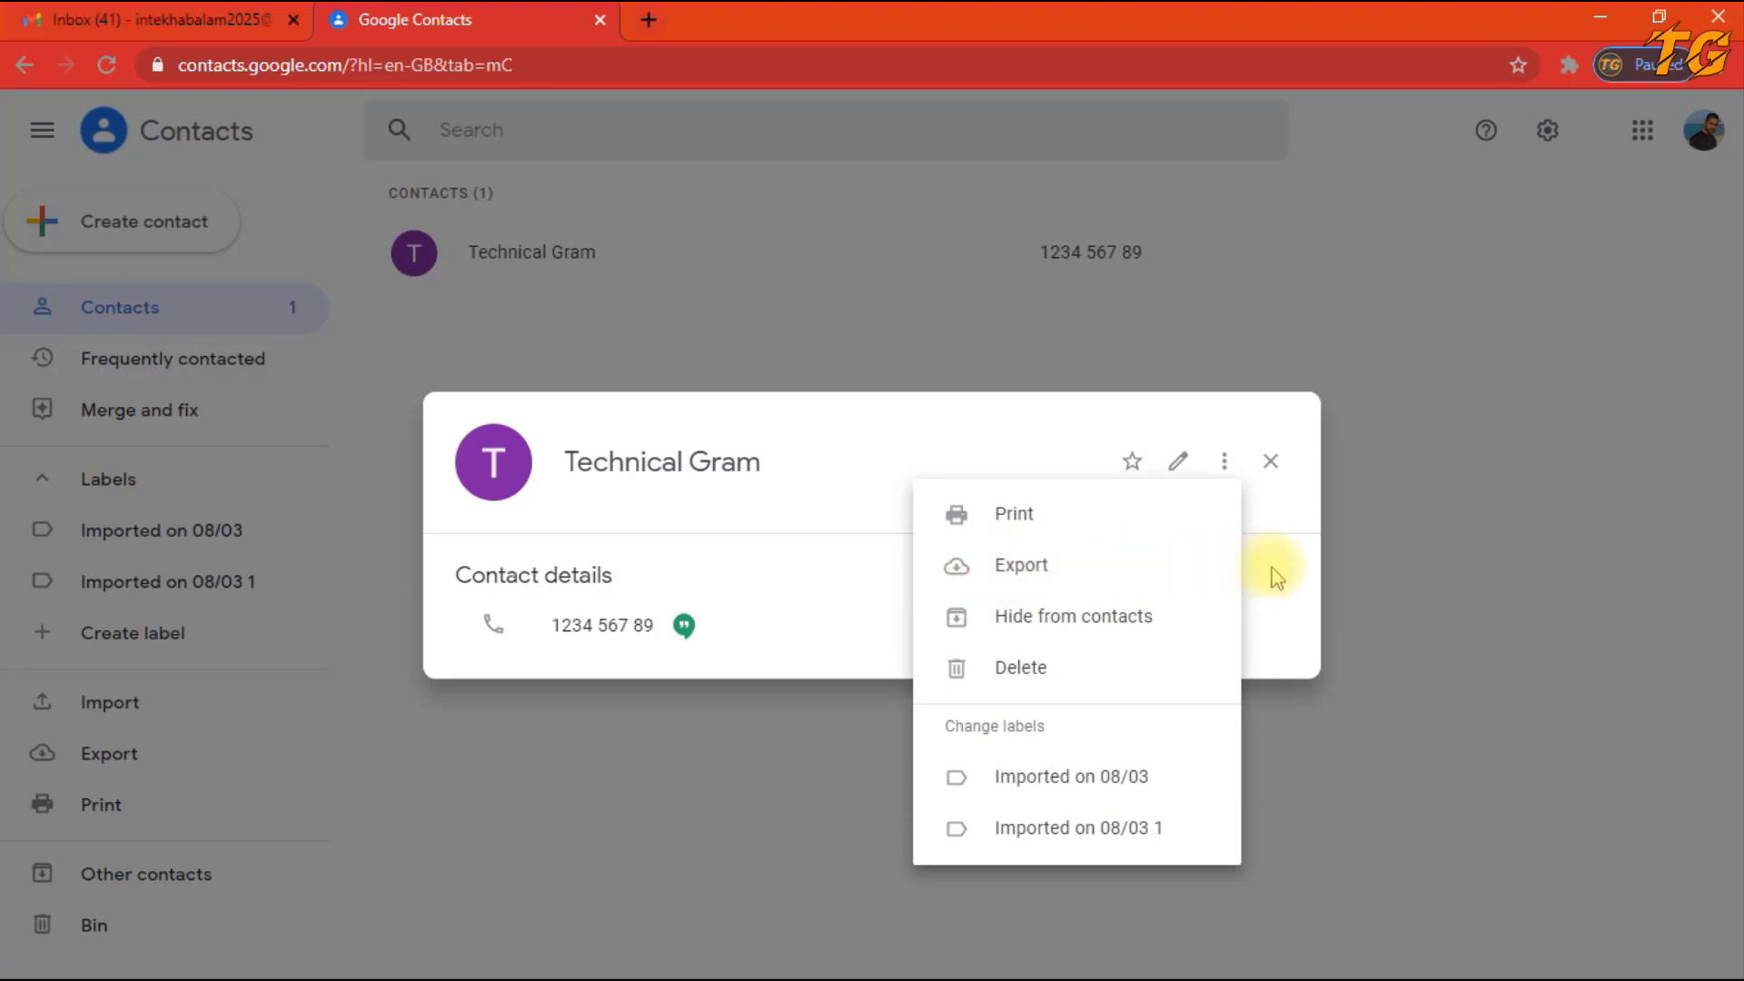
click(1271, 468)
click(1272, 468)
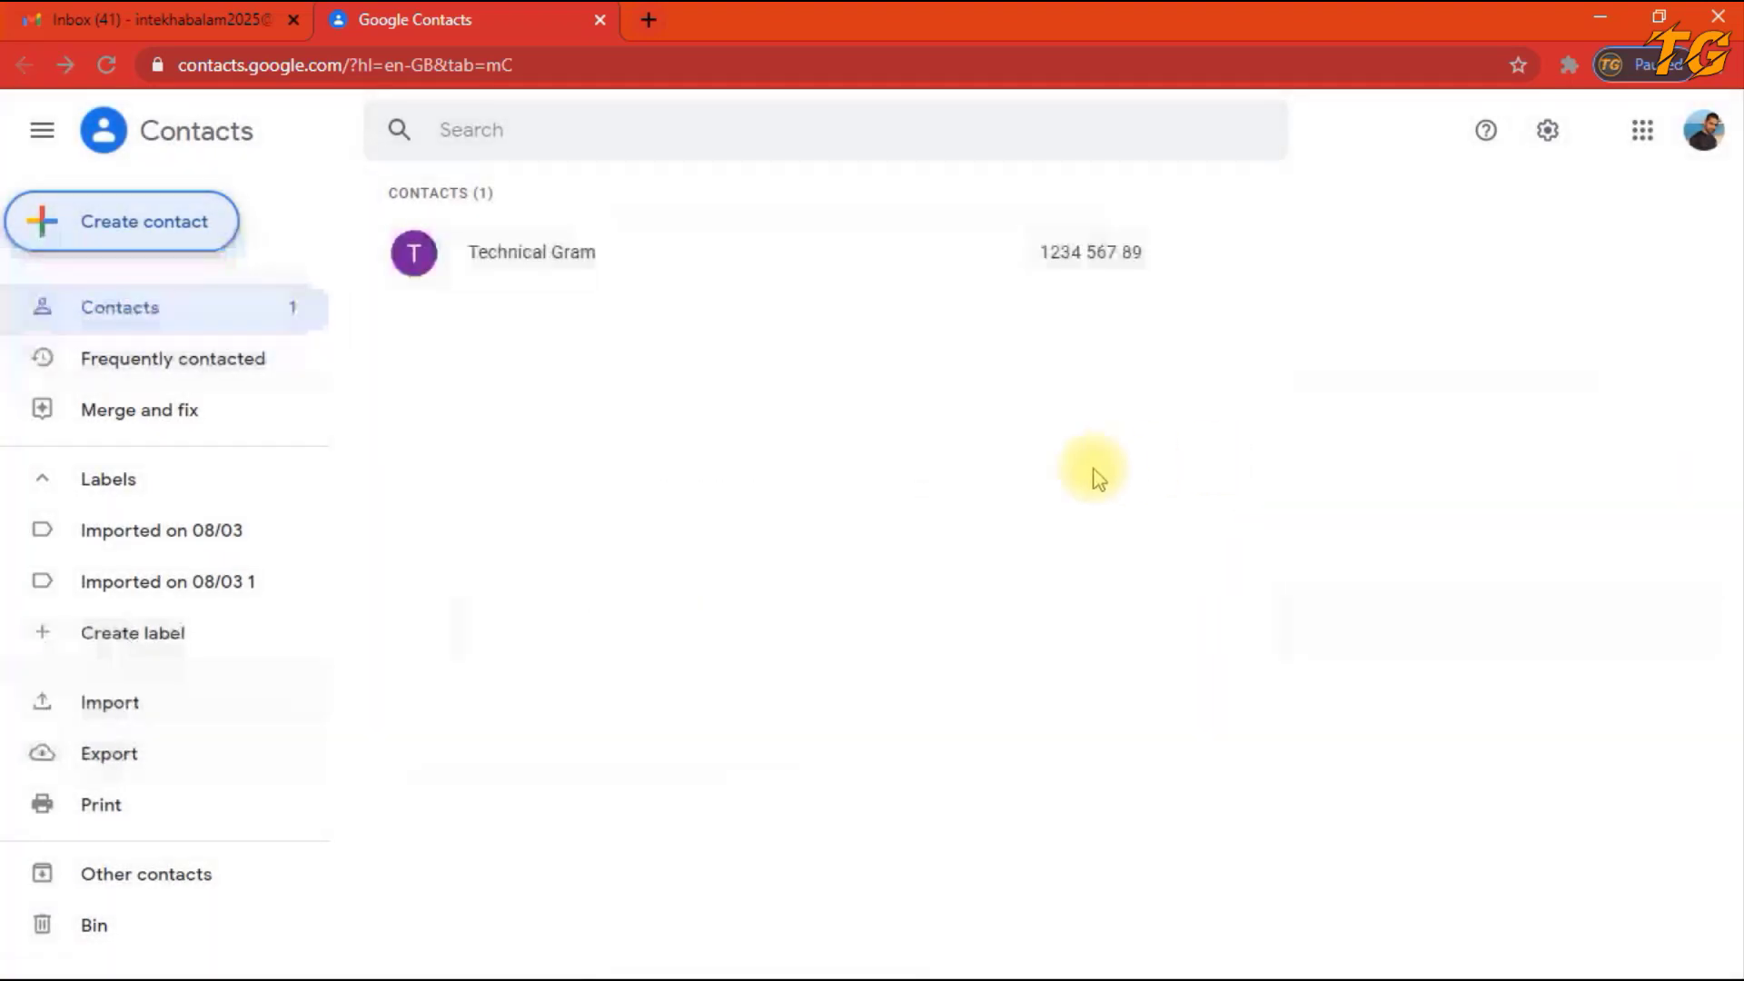
- Select the Technical Gram contact, view its actions, then dismiss them and deselect it
click(416, 256)
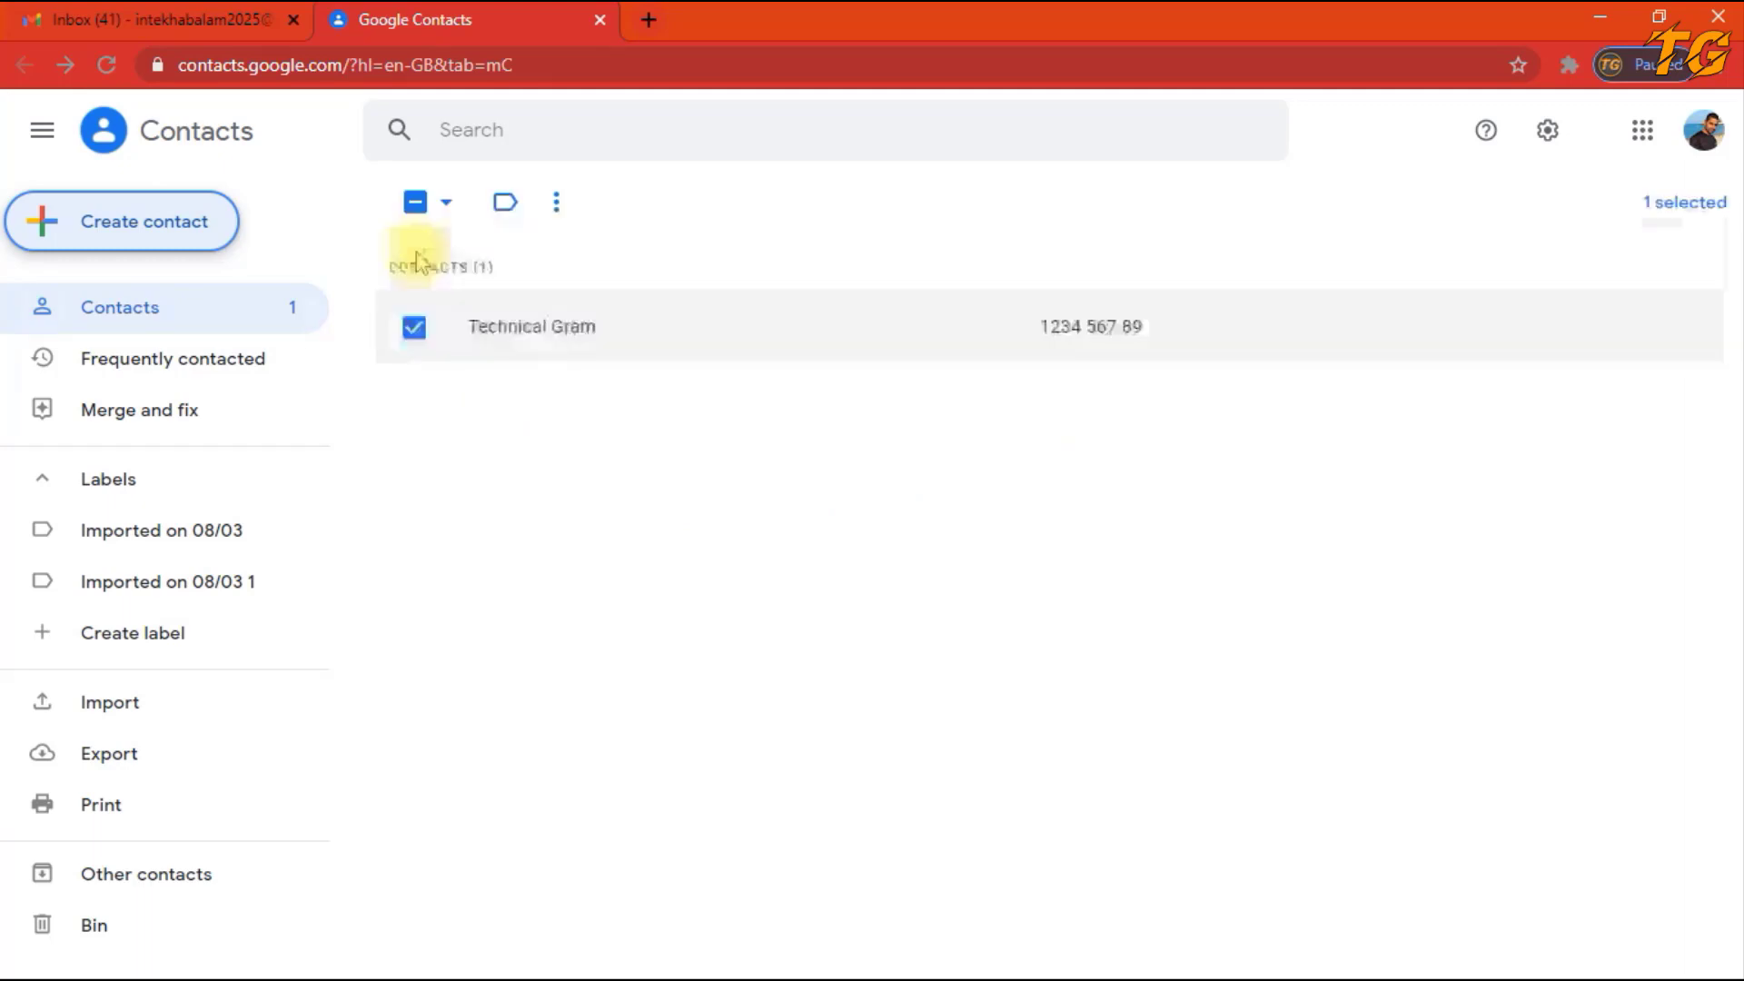
click(556, 216)
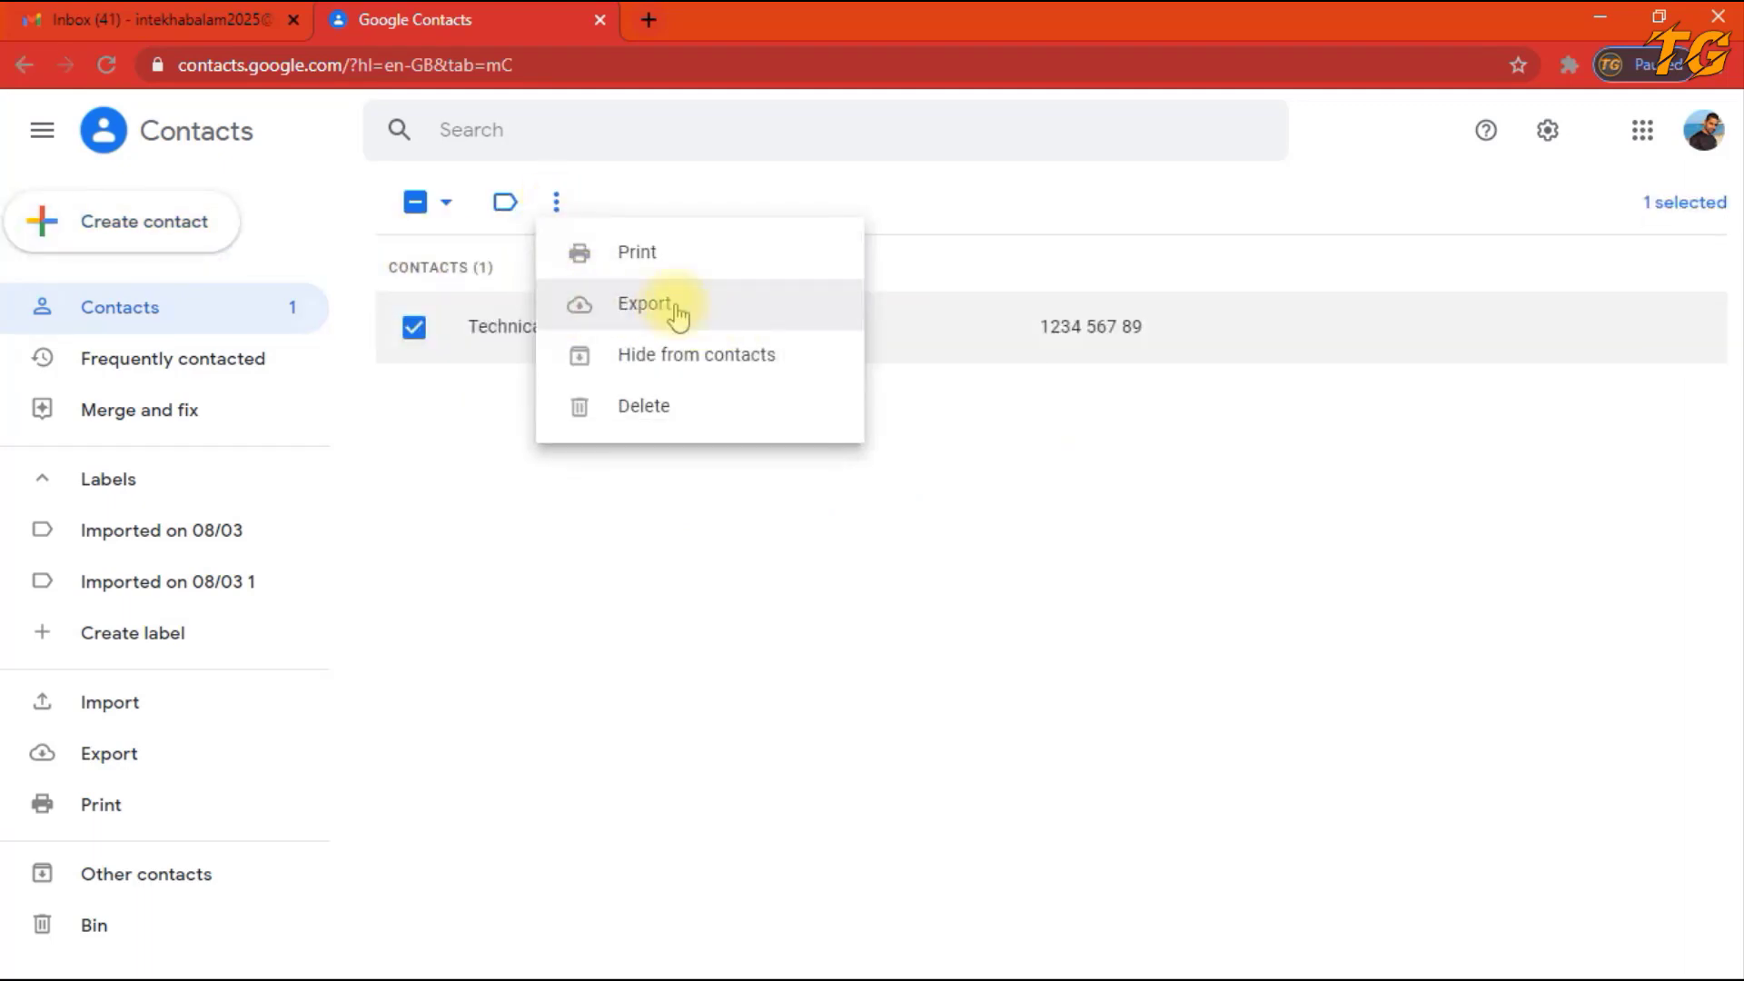
click(506, 468)
click(418, 331)
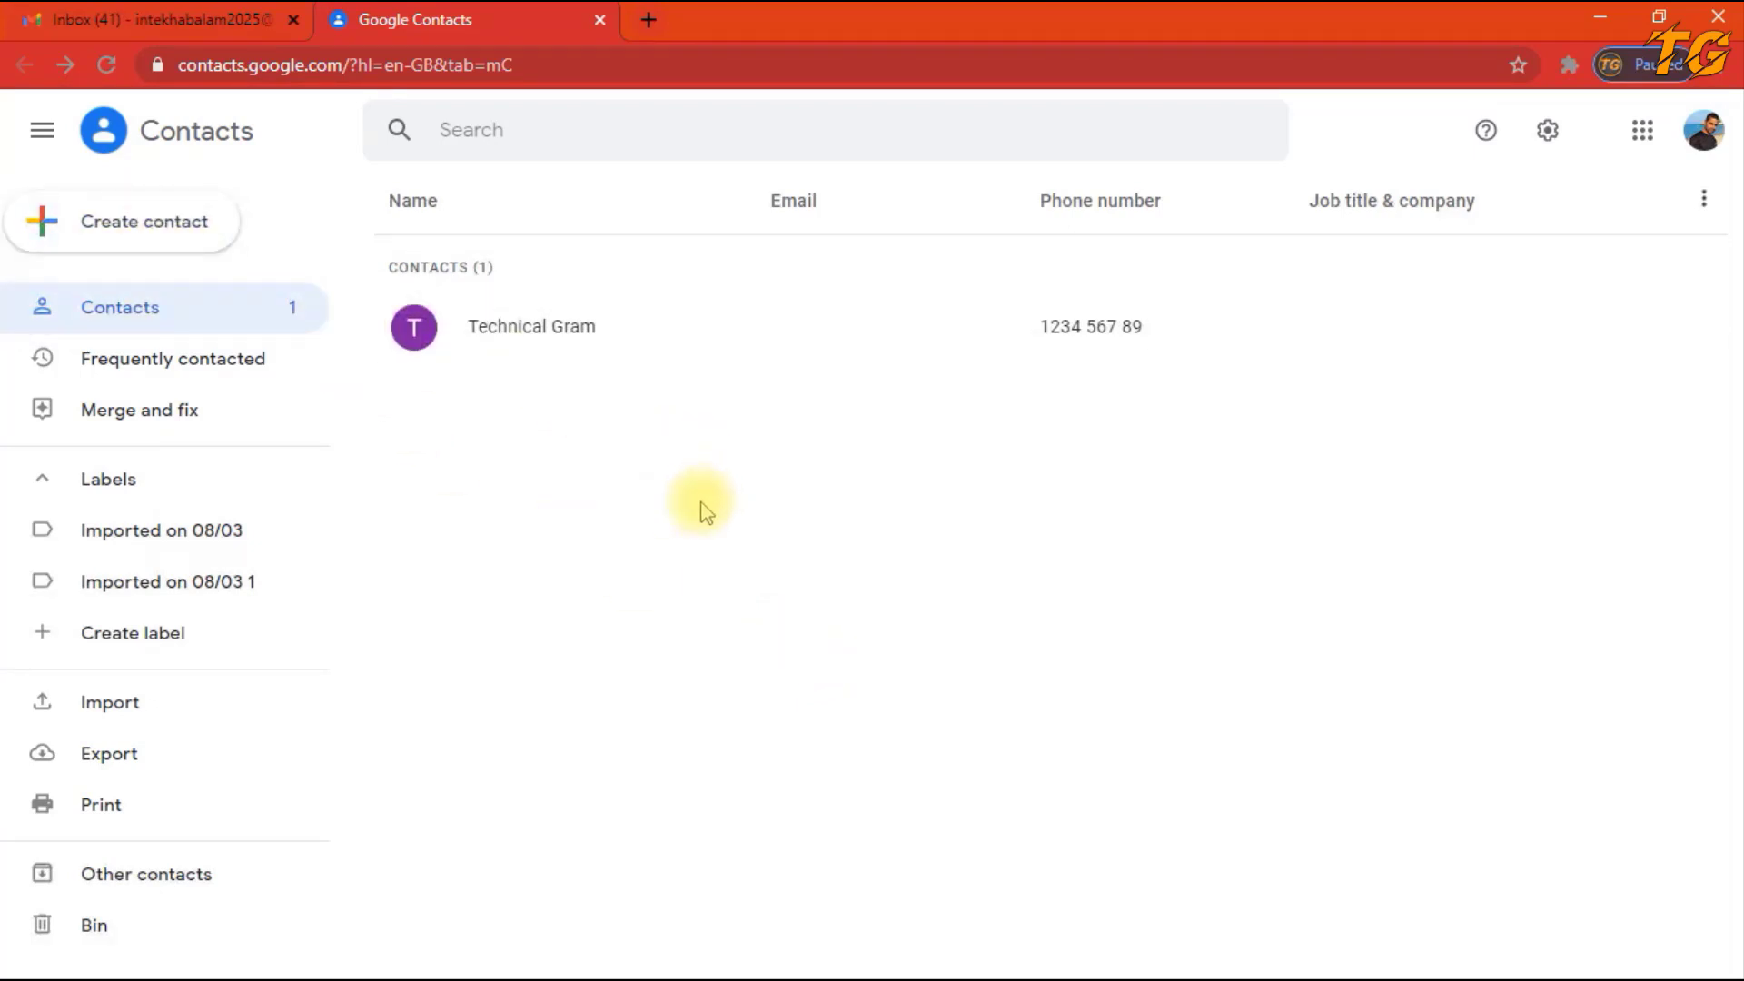
- Export all contacts as Google CSV to contacts.csv and open the downloaded file
click(139, 762)
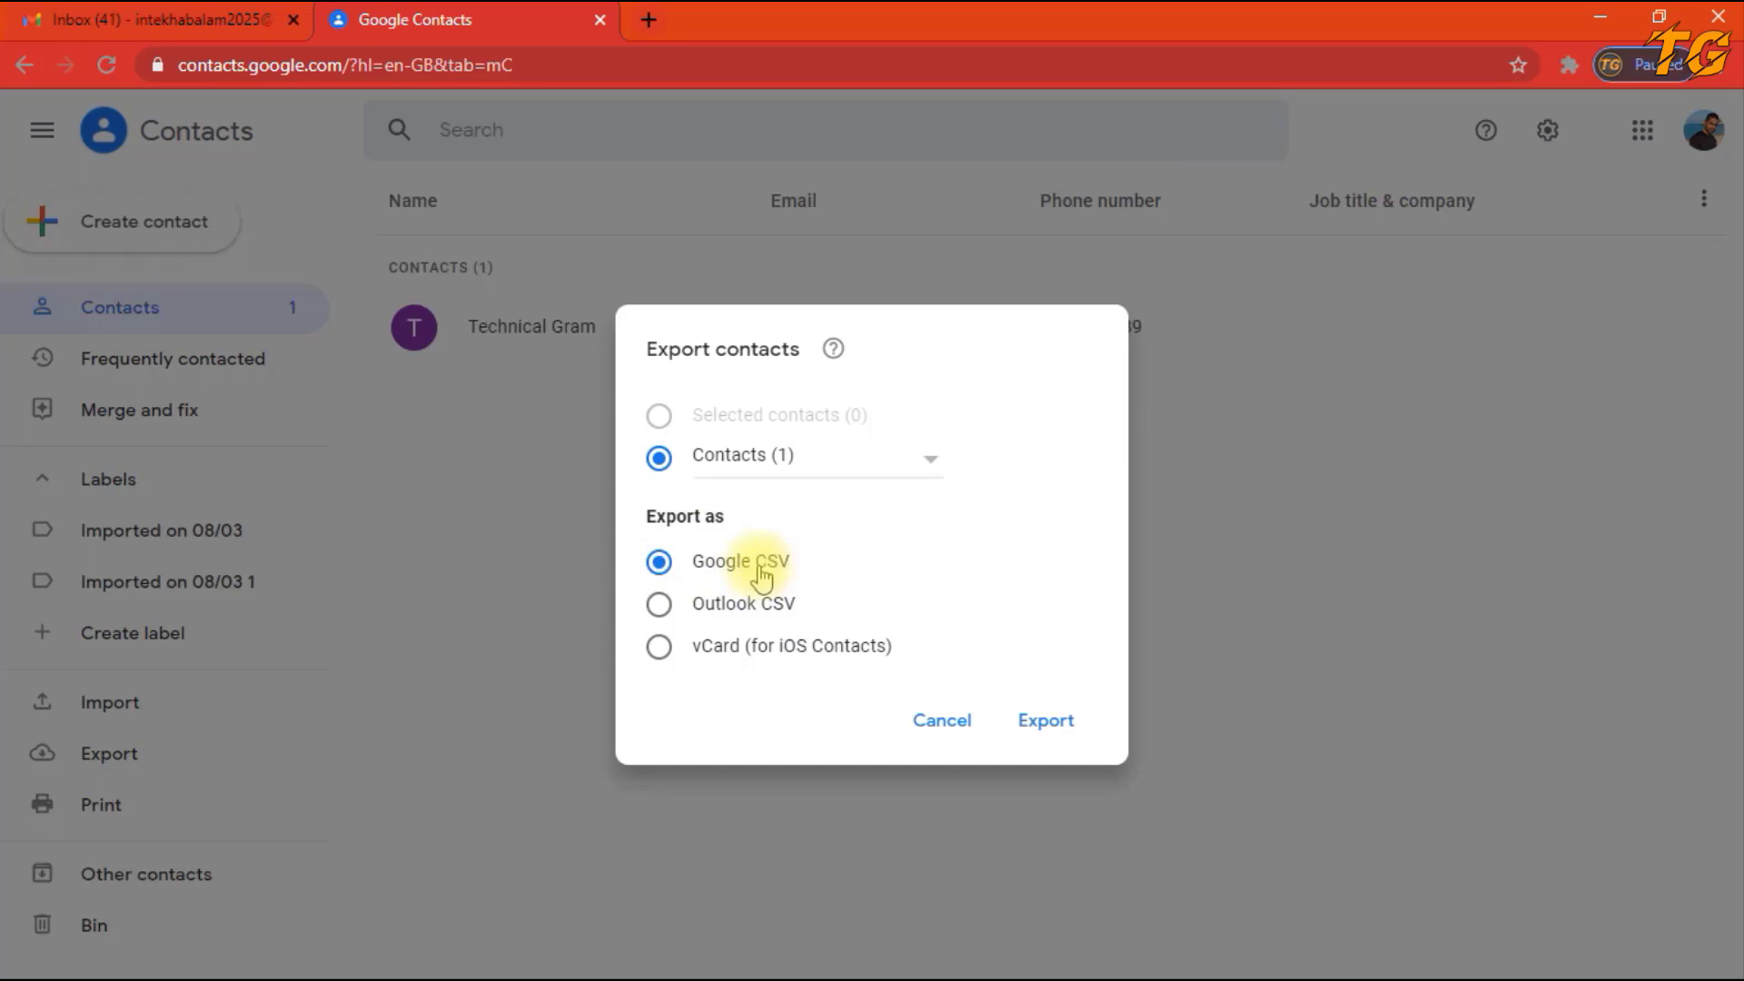
click(1046, 722)
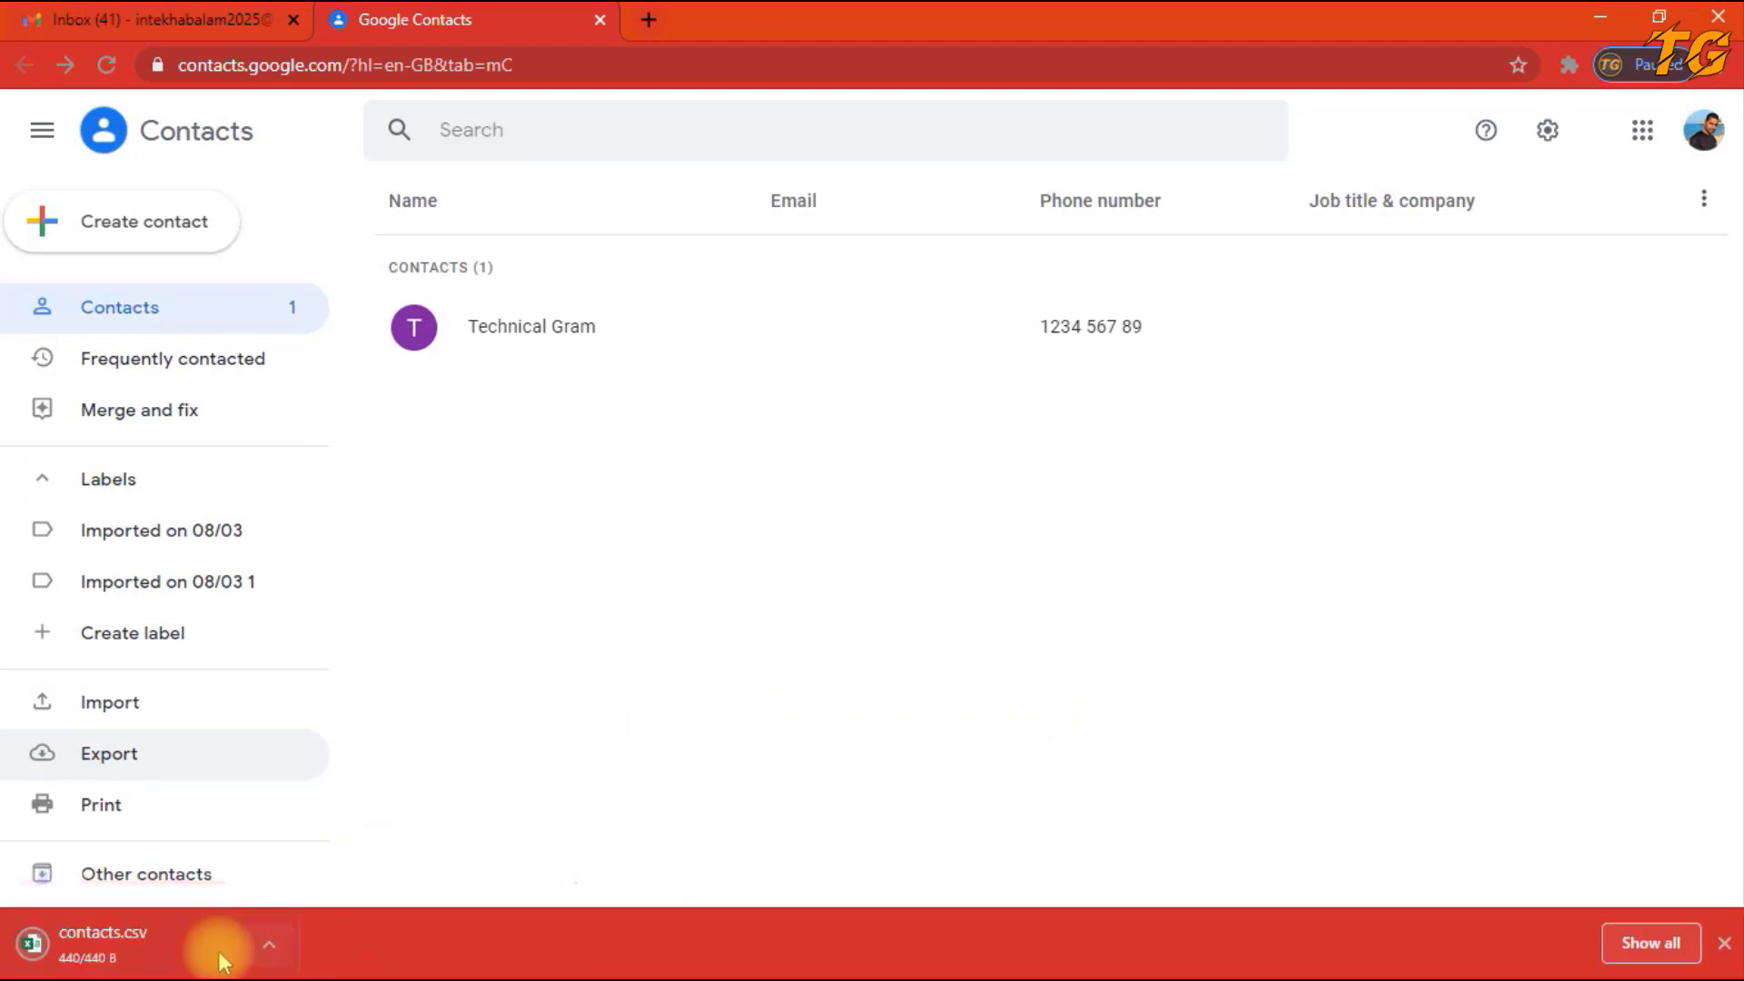
click(160, 953)
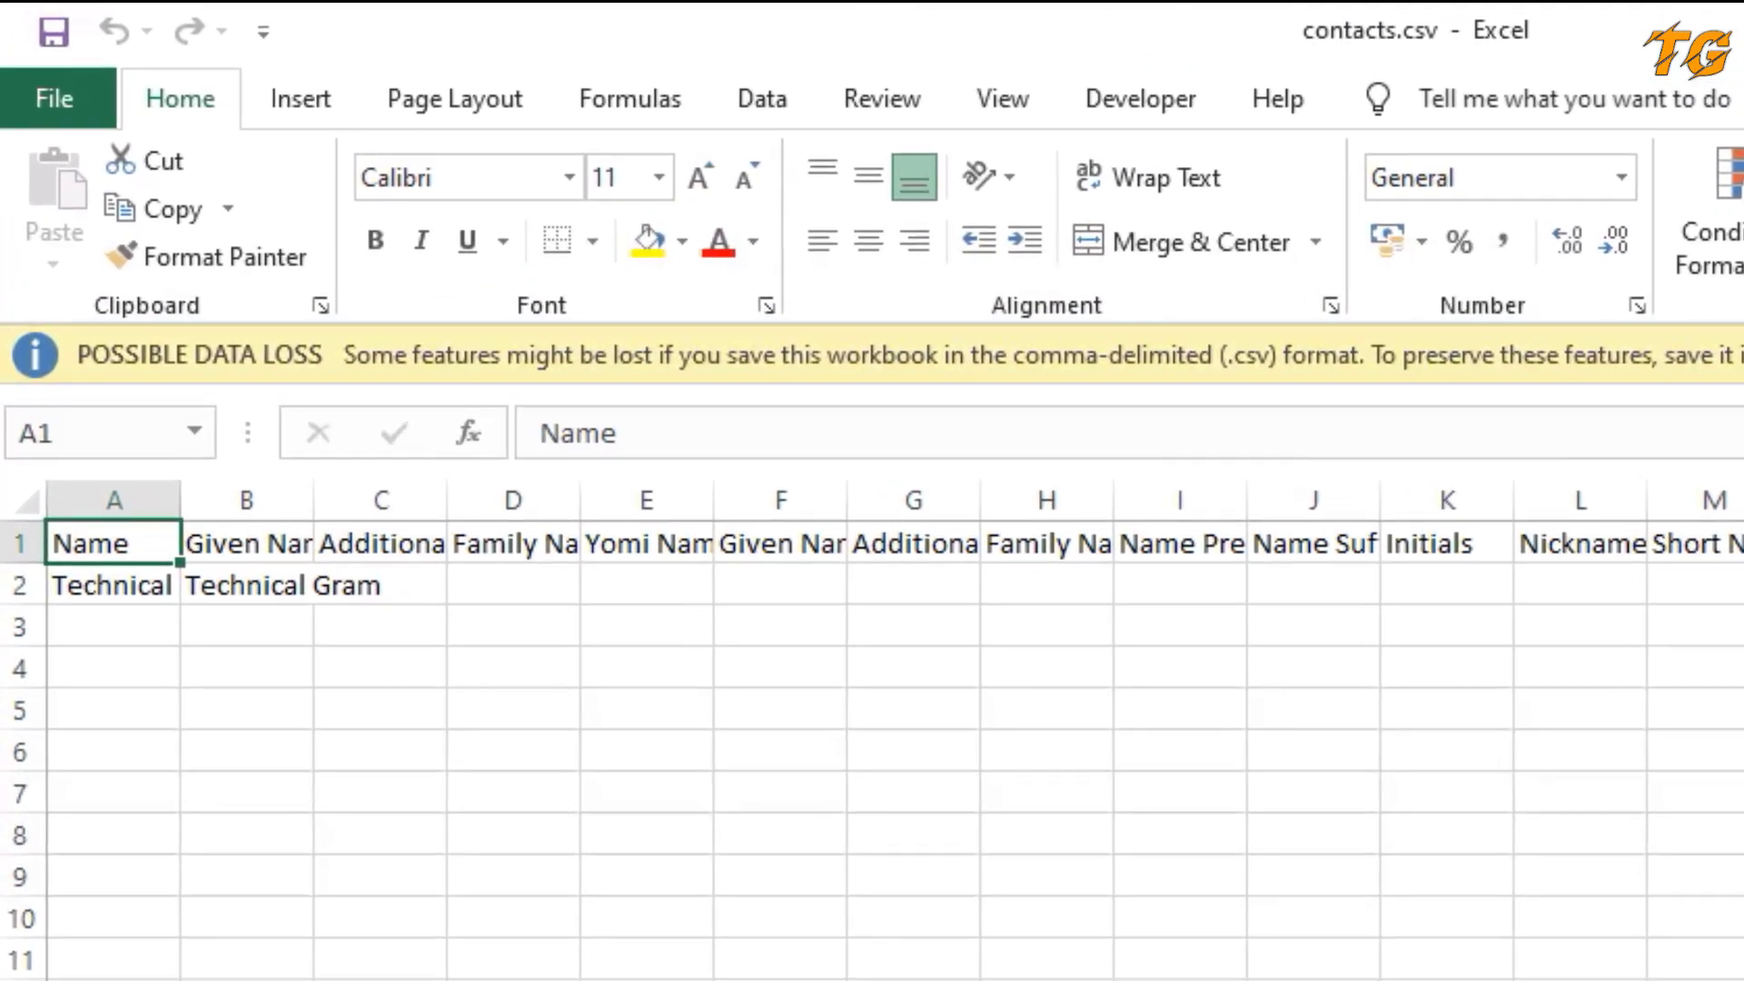
- Autofit columns A and B of contacts.csv to fit Technical Gram and Given Name
scroll(712, 763, right, 5)
scroll(712, 763, right, 2)
scroll(712, 763, left, 7)
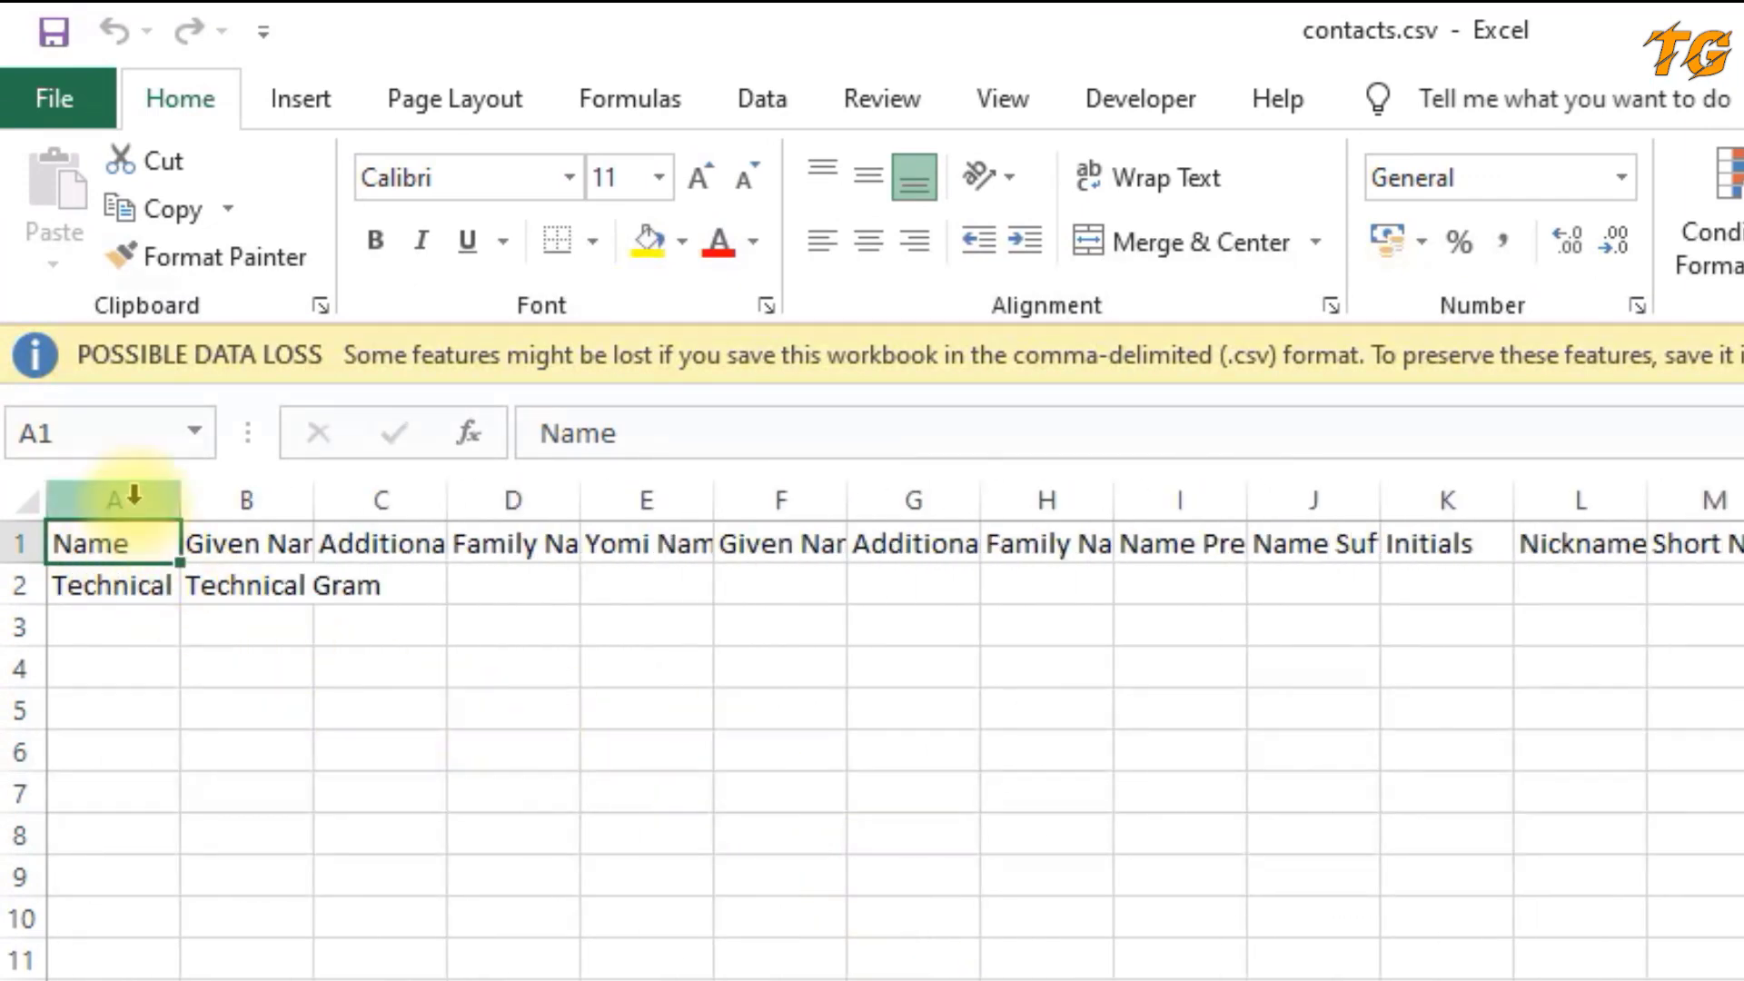
double_click(181, 500)
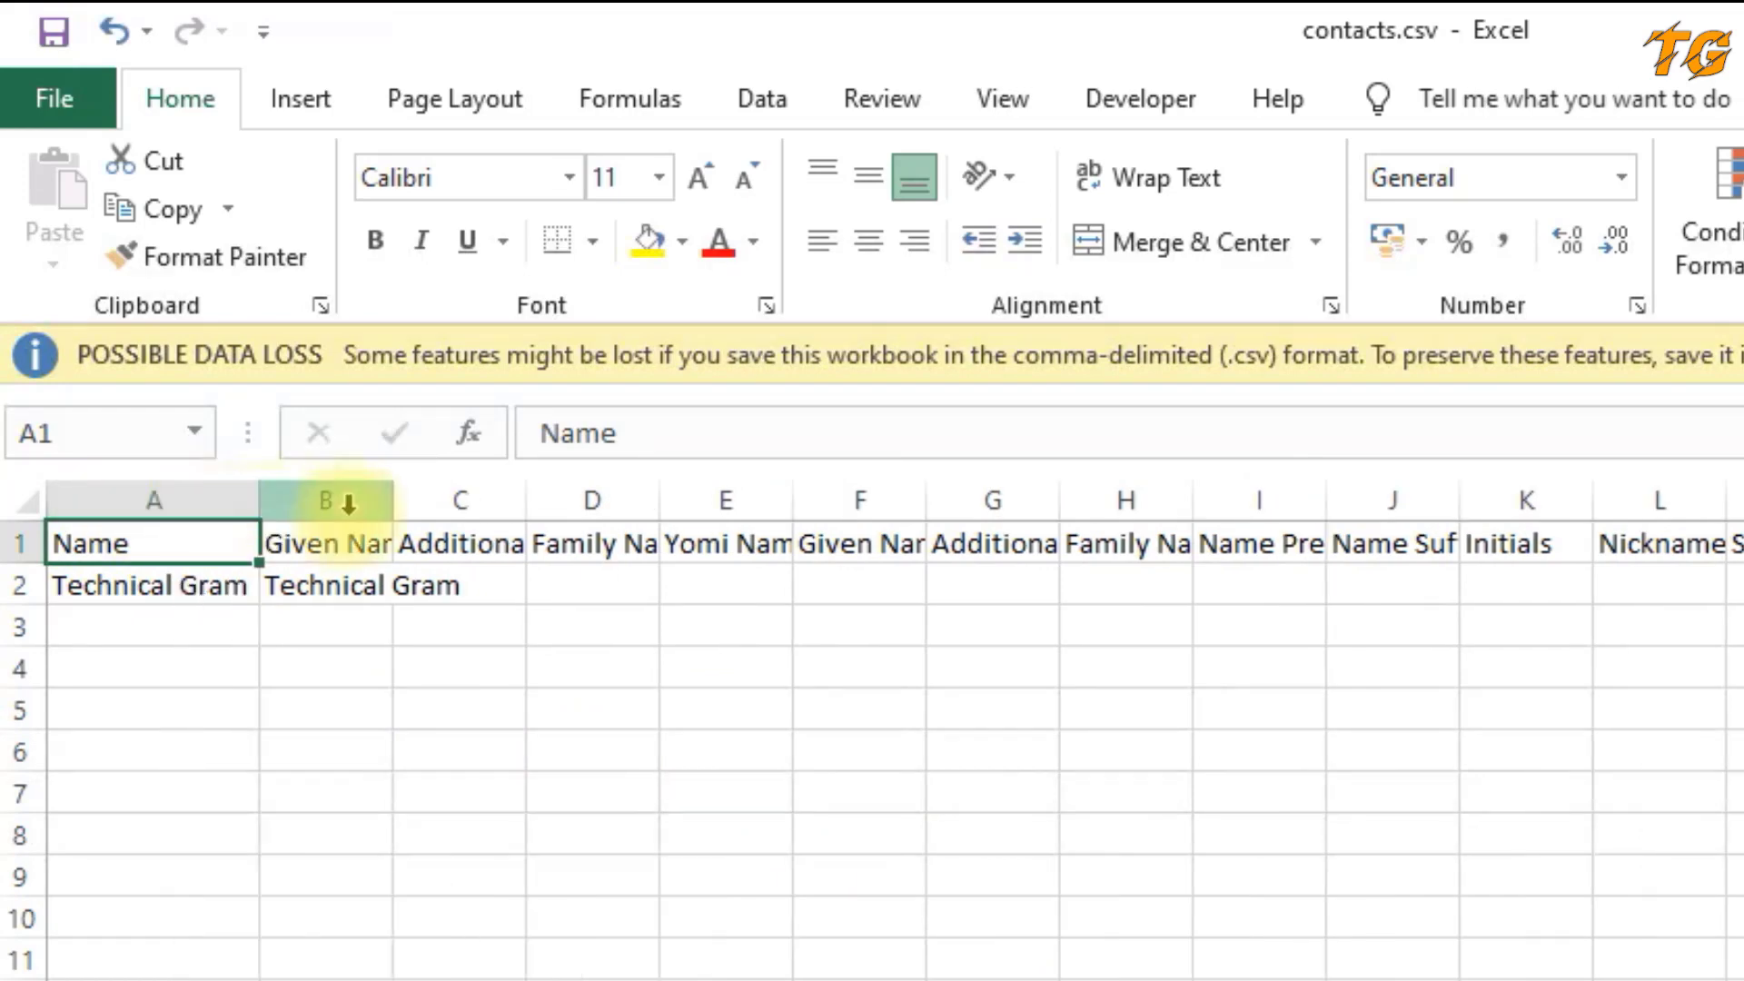
double_click(395, 510)
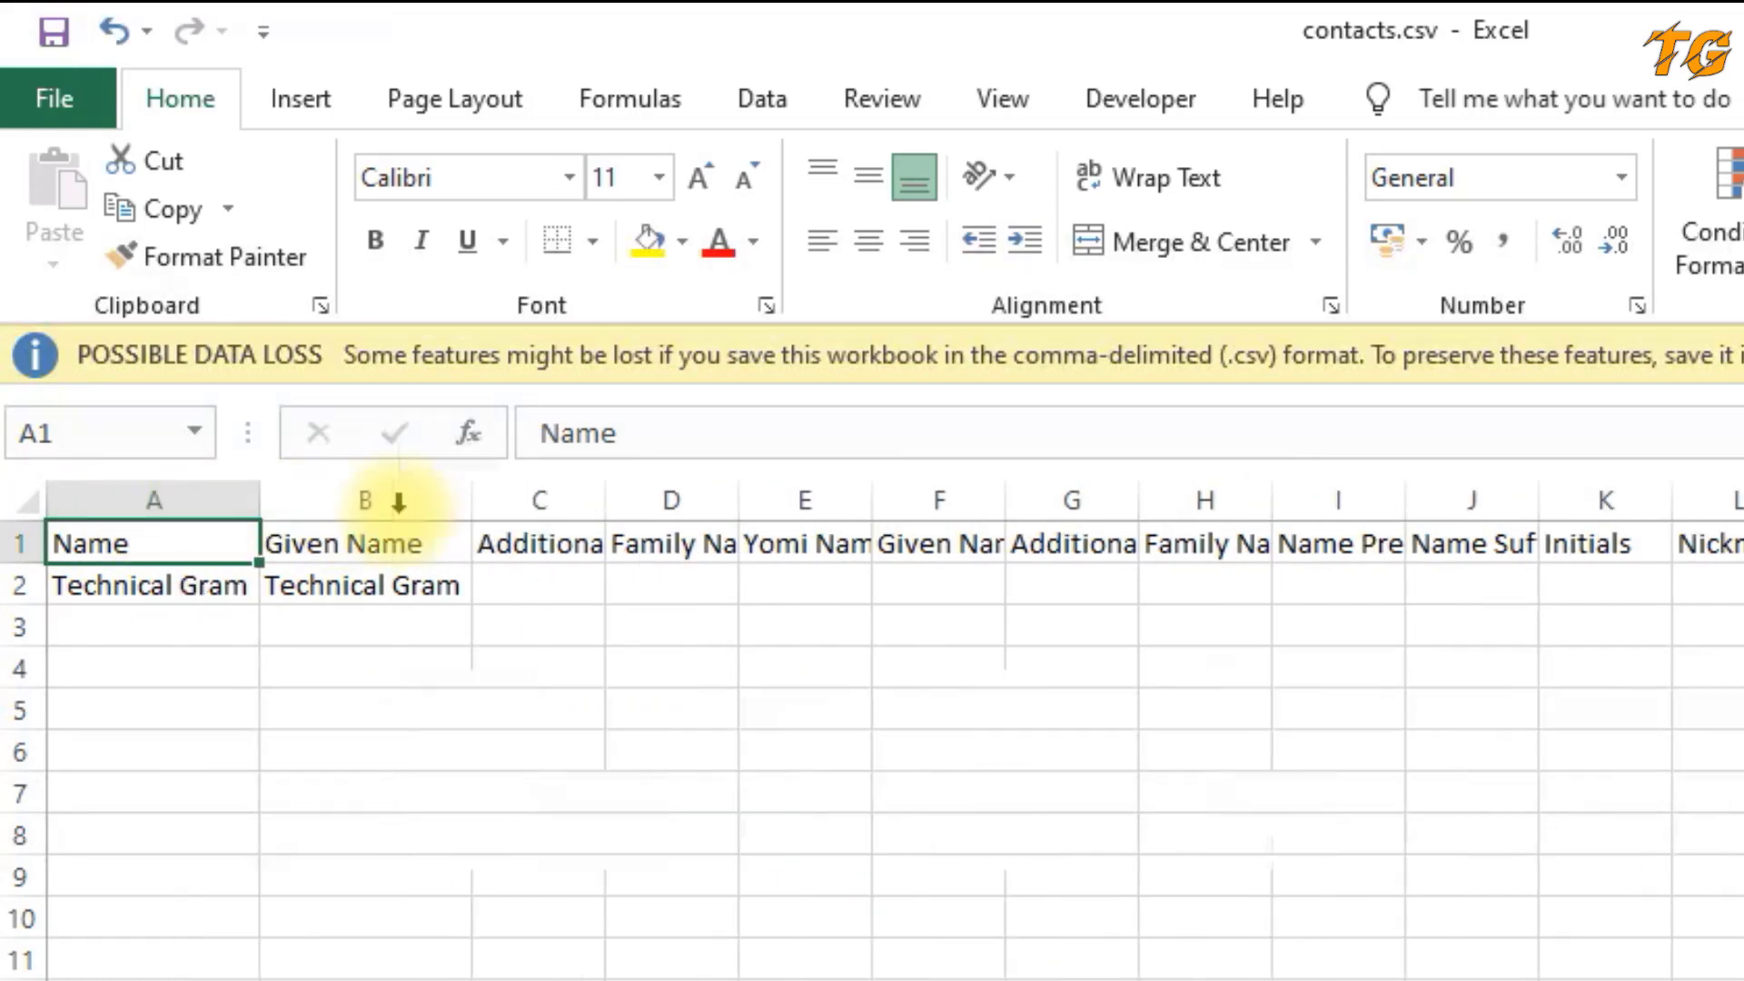
- Select and clear part of column B, then minimize Excel and refresh the desktop
click(440, 544)
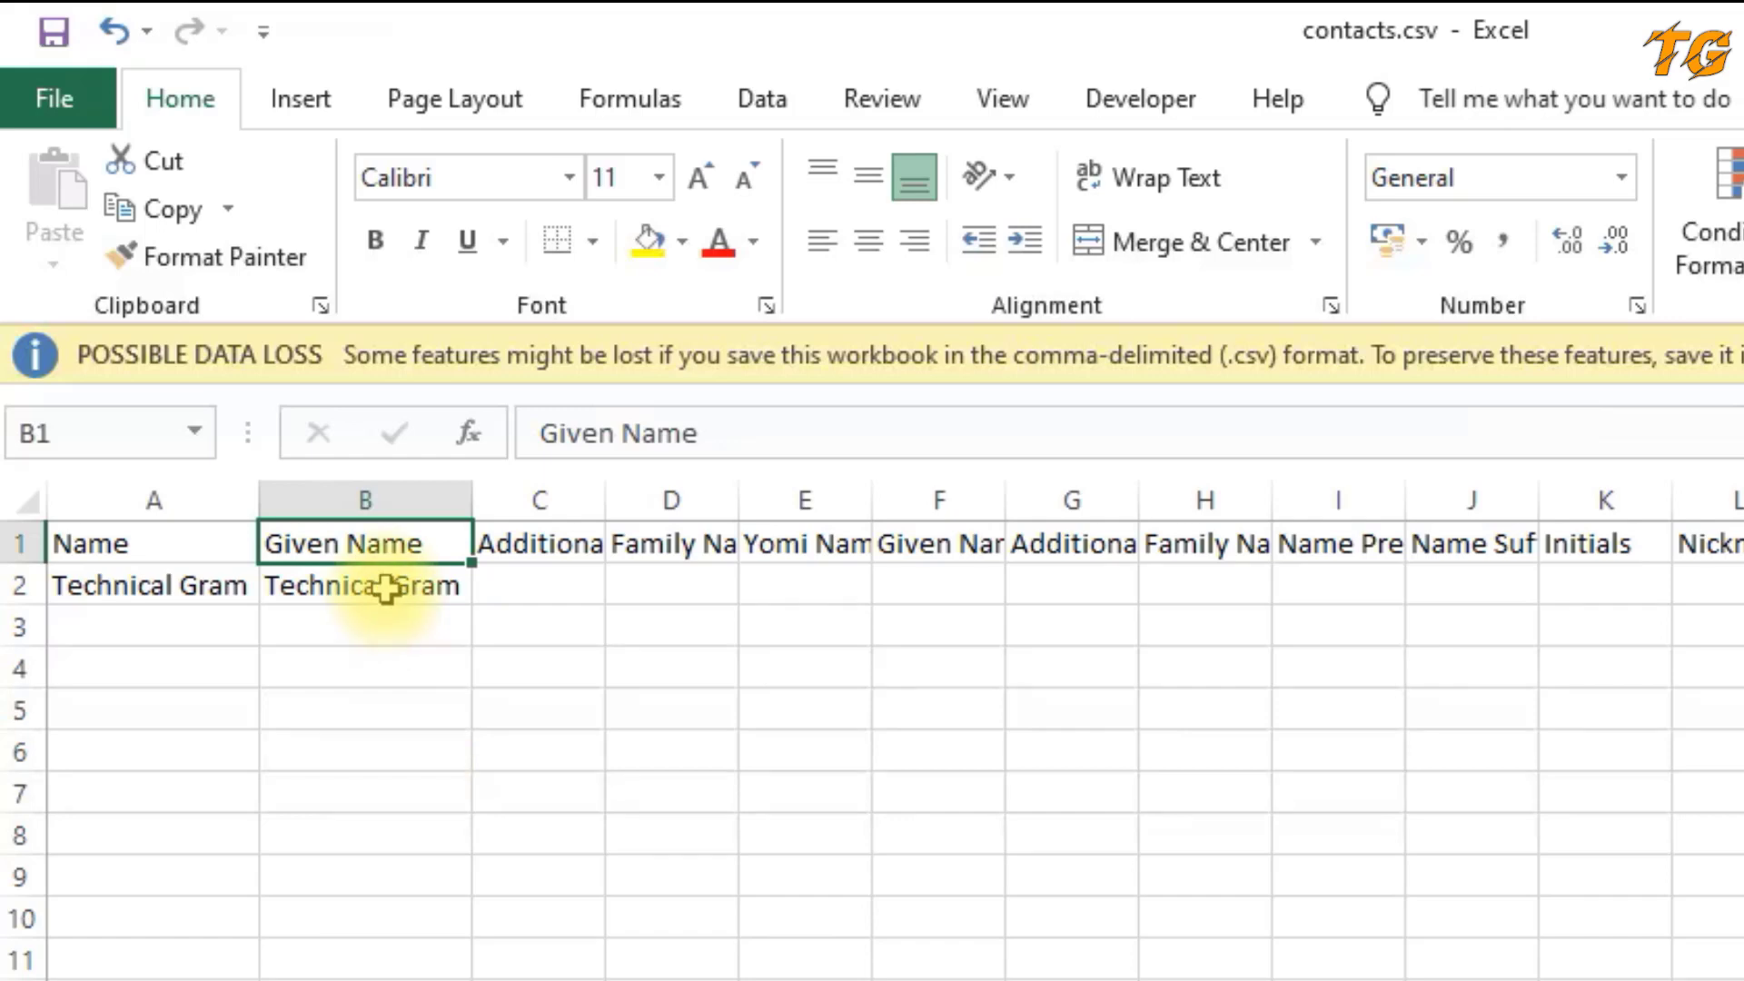
drag(386, 589, 268, 700)
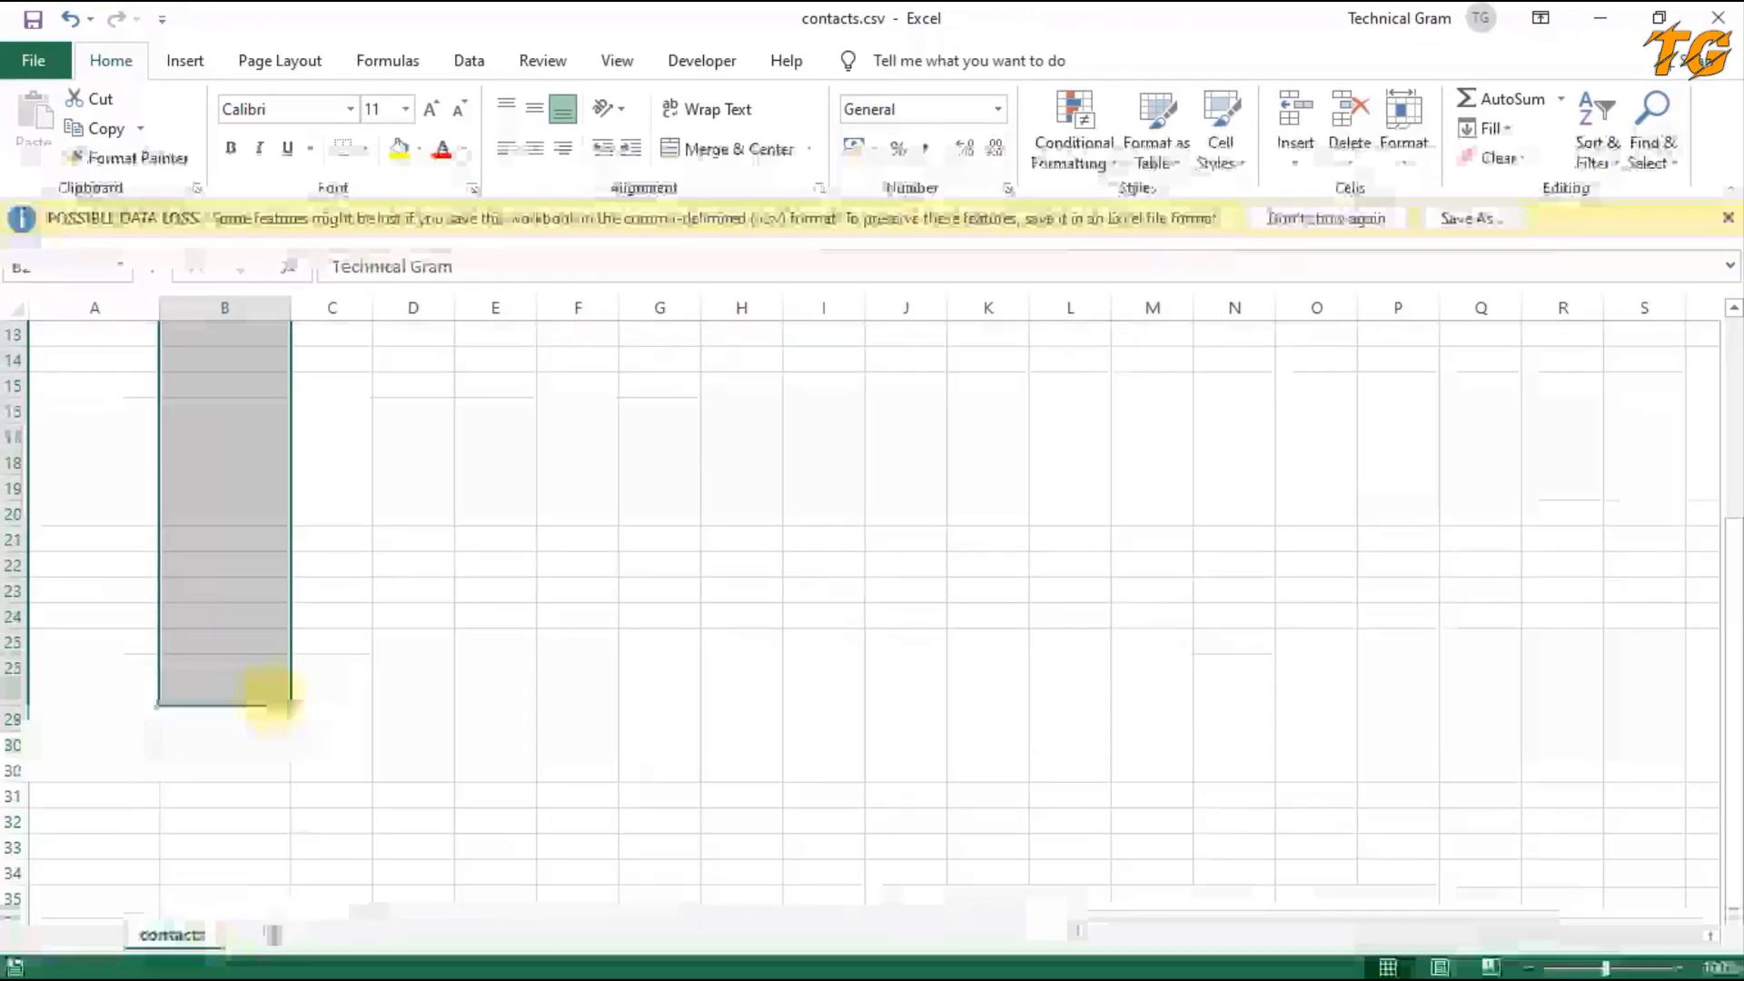
click(906, 564)
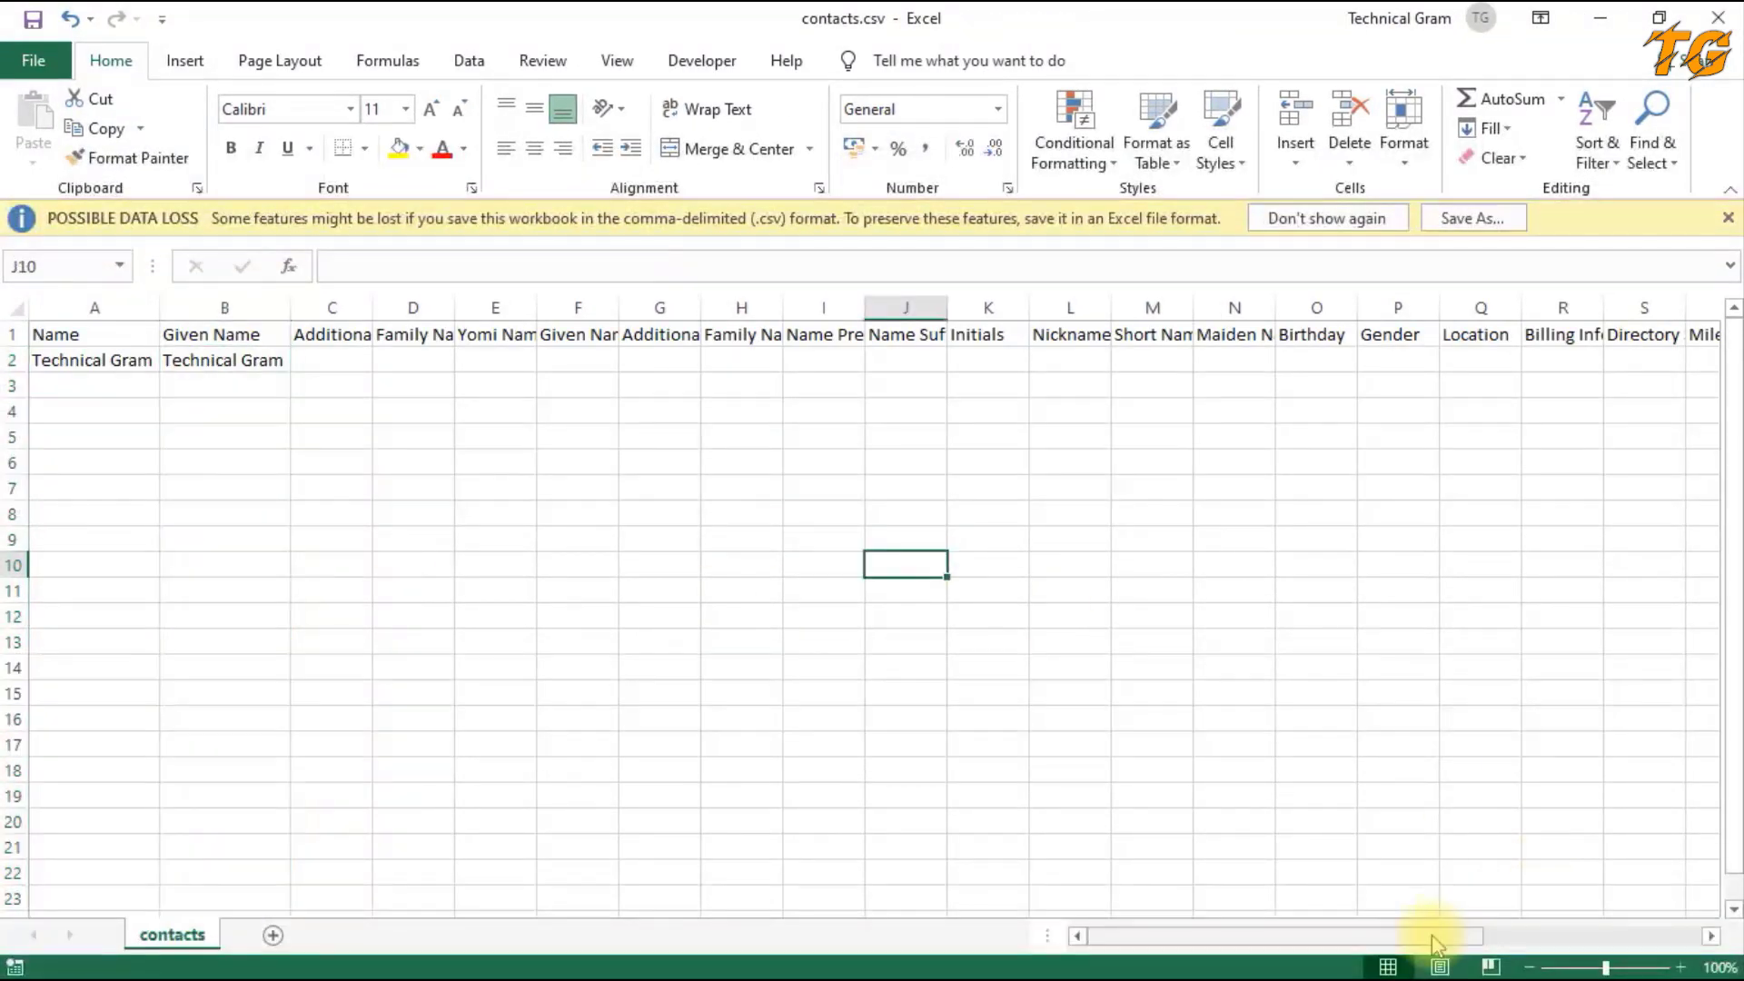
drag(1432, 945, 1616, 949)
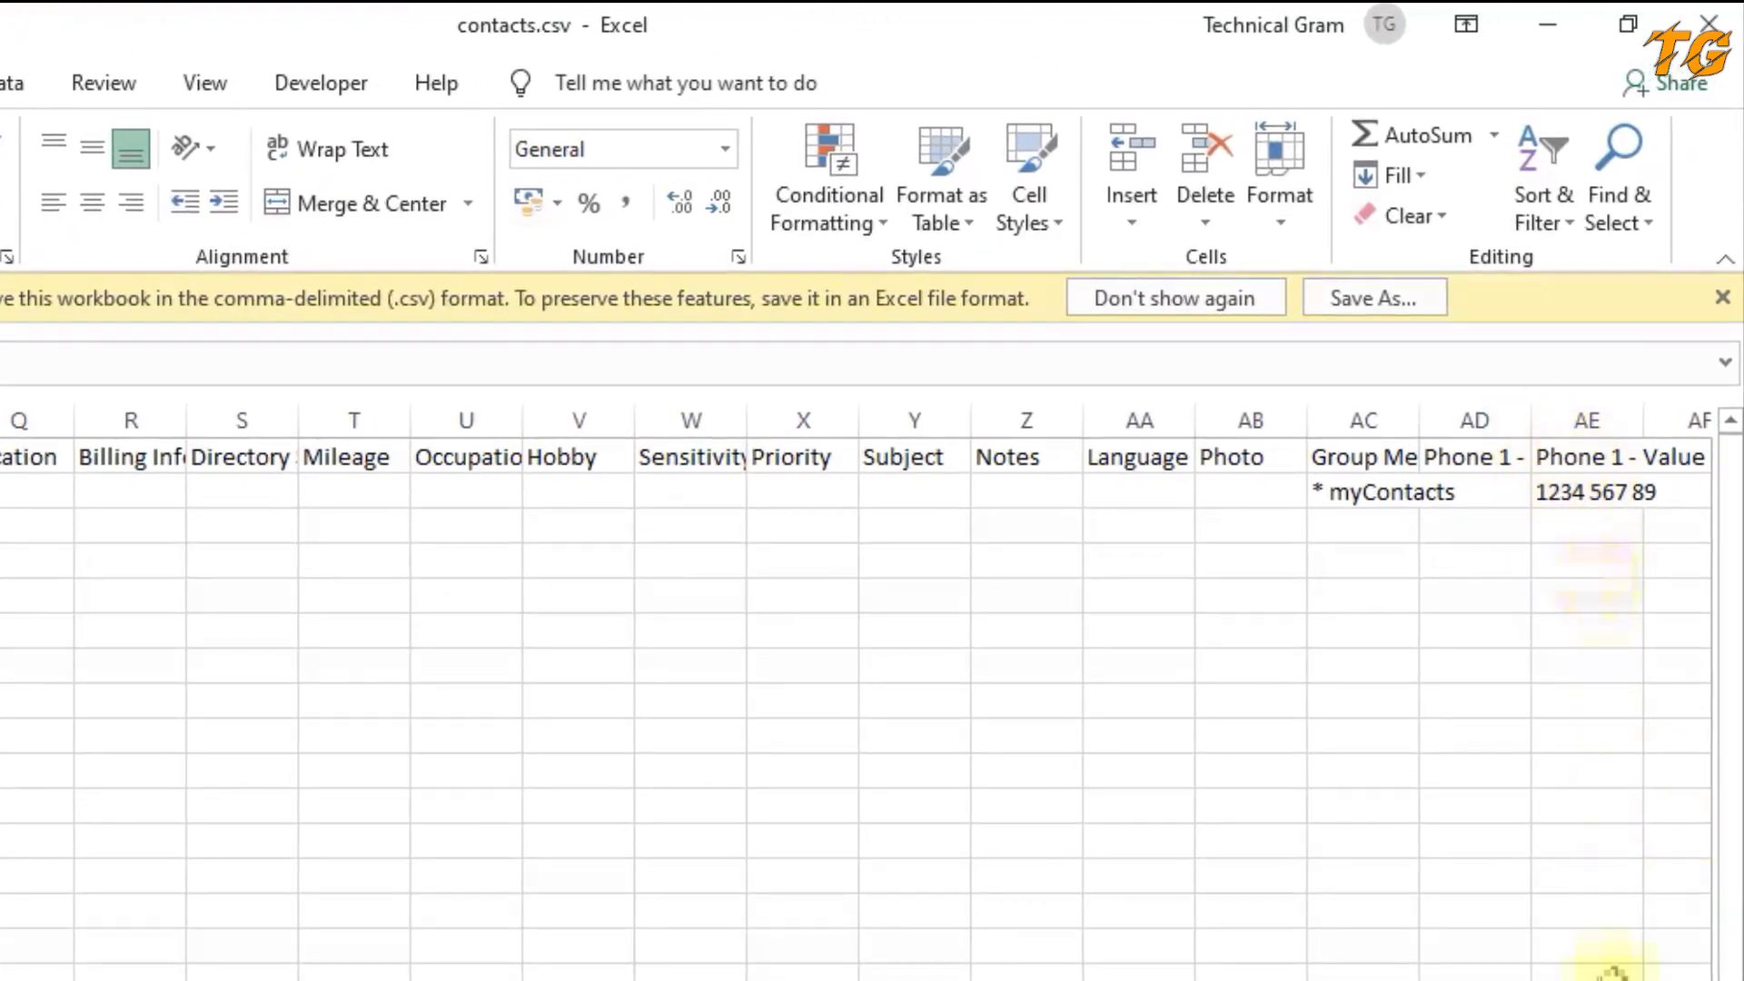
scroll(872, 636, left, 10)
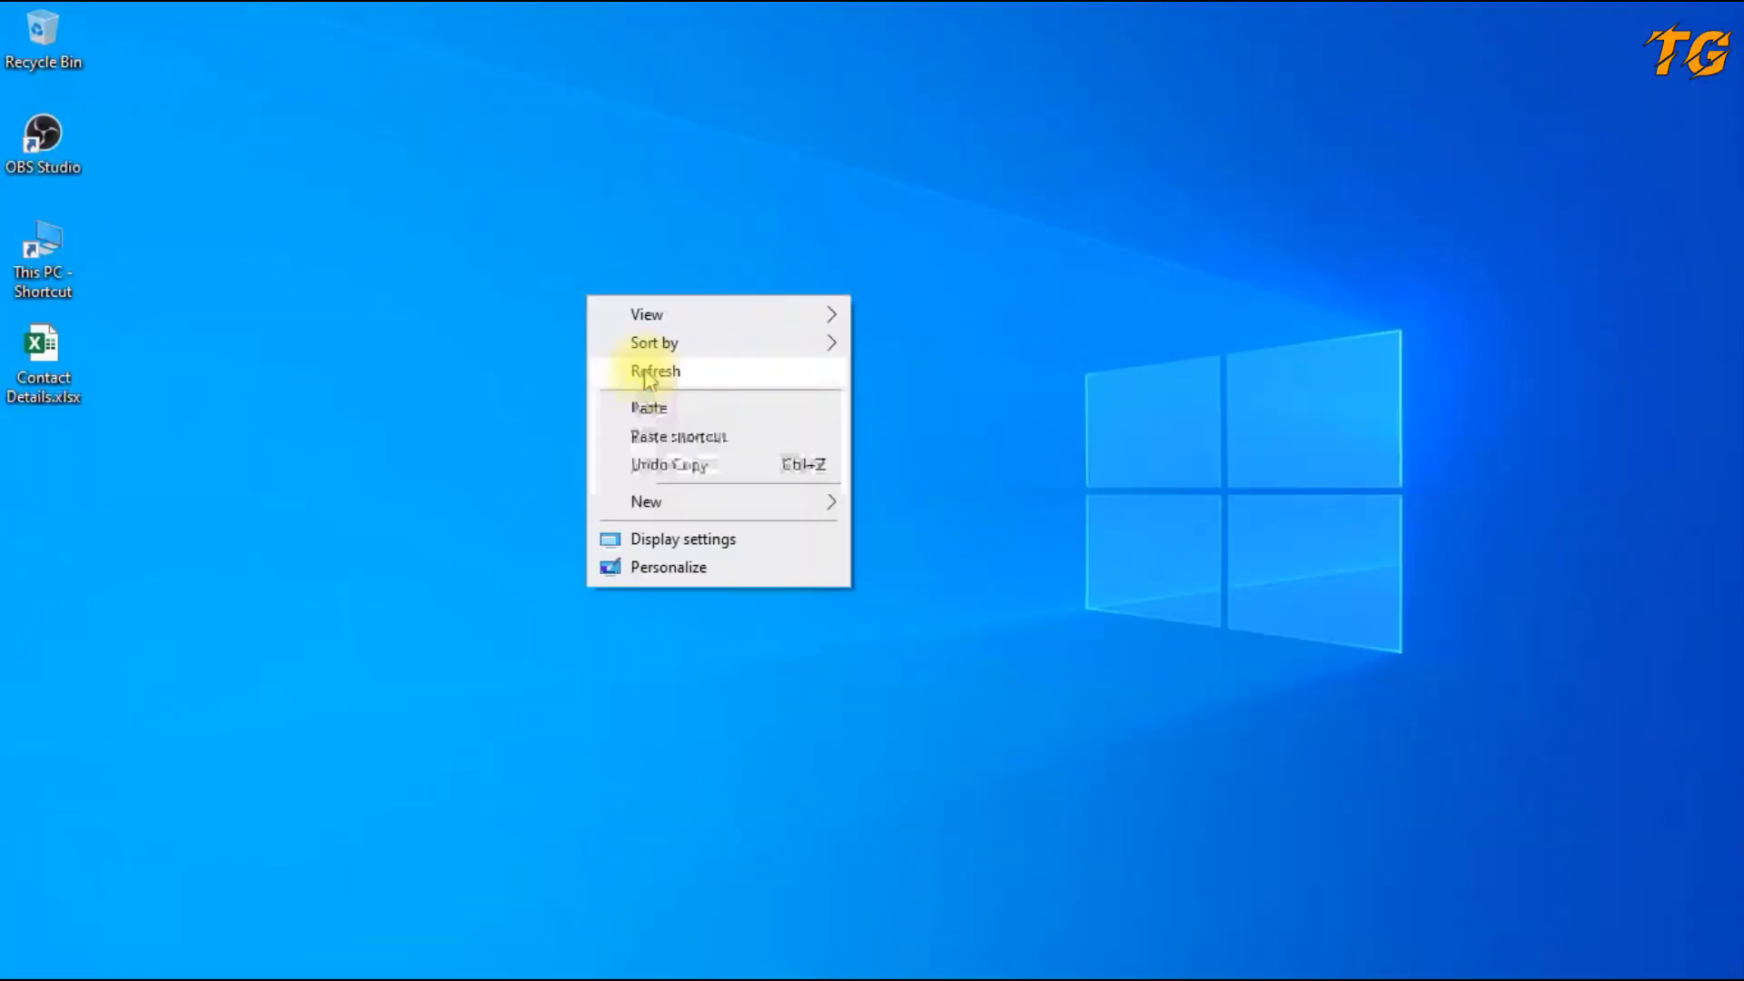
click(673, 368)
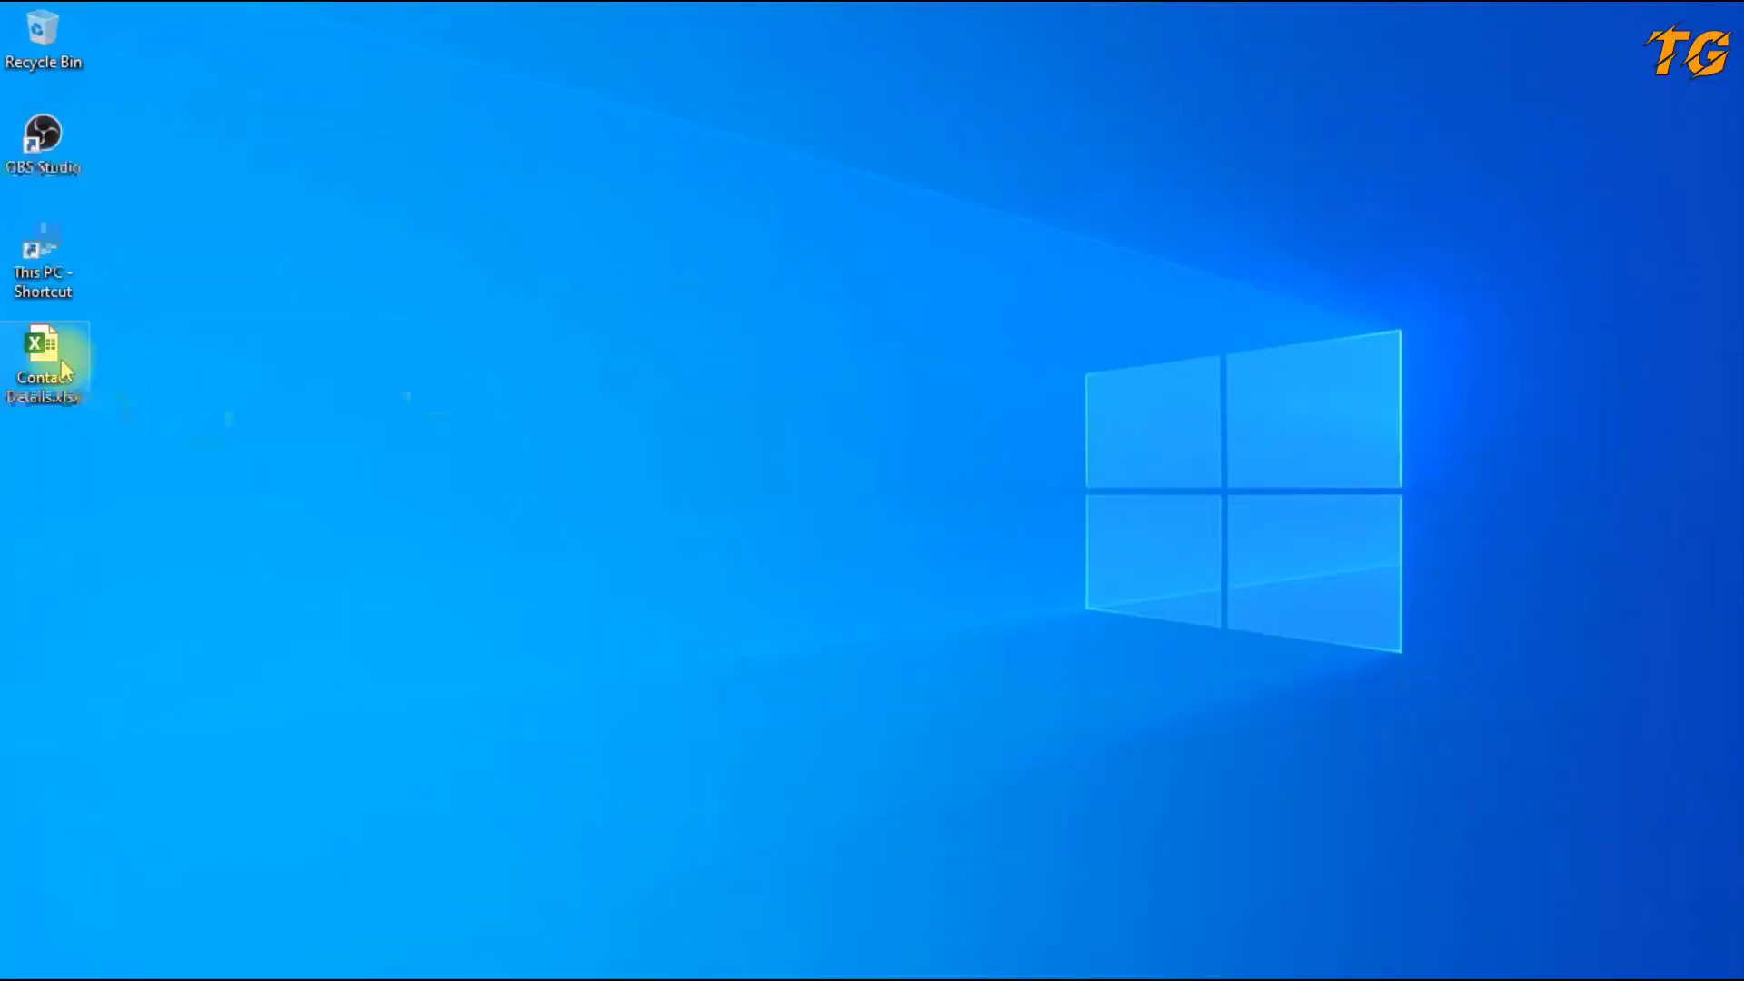
- Refresh the desktop and scroll the Contact Details sheet back to its top
key(F5)
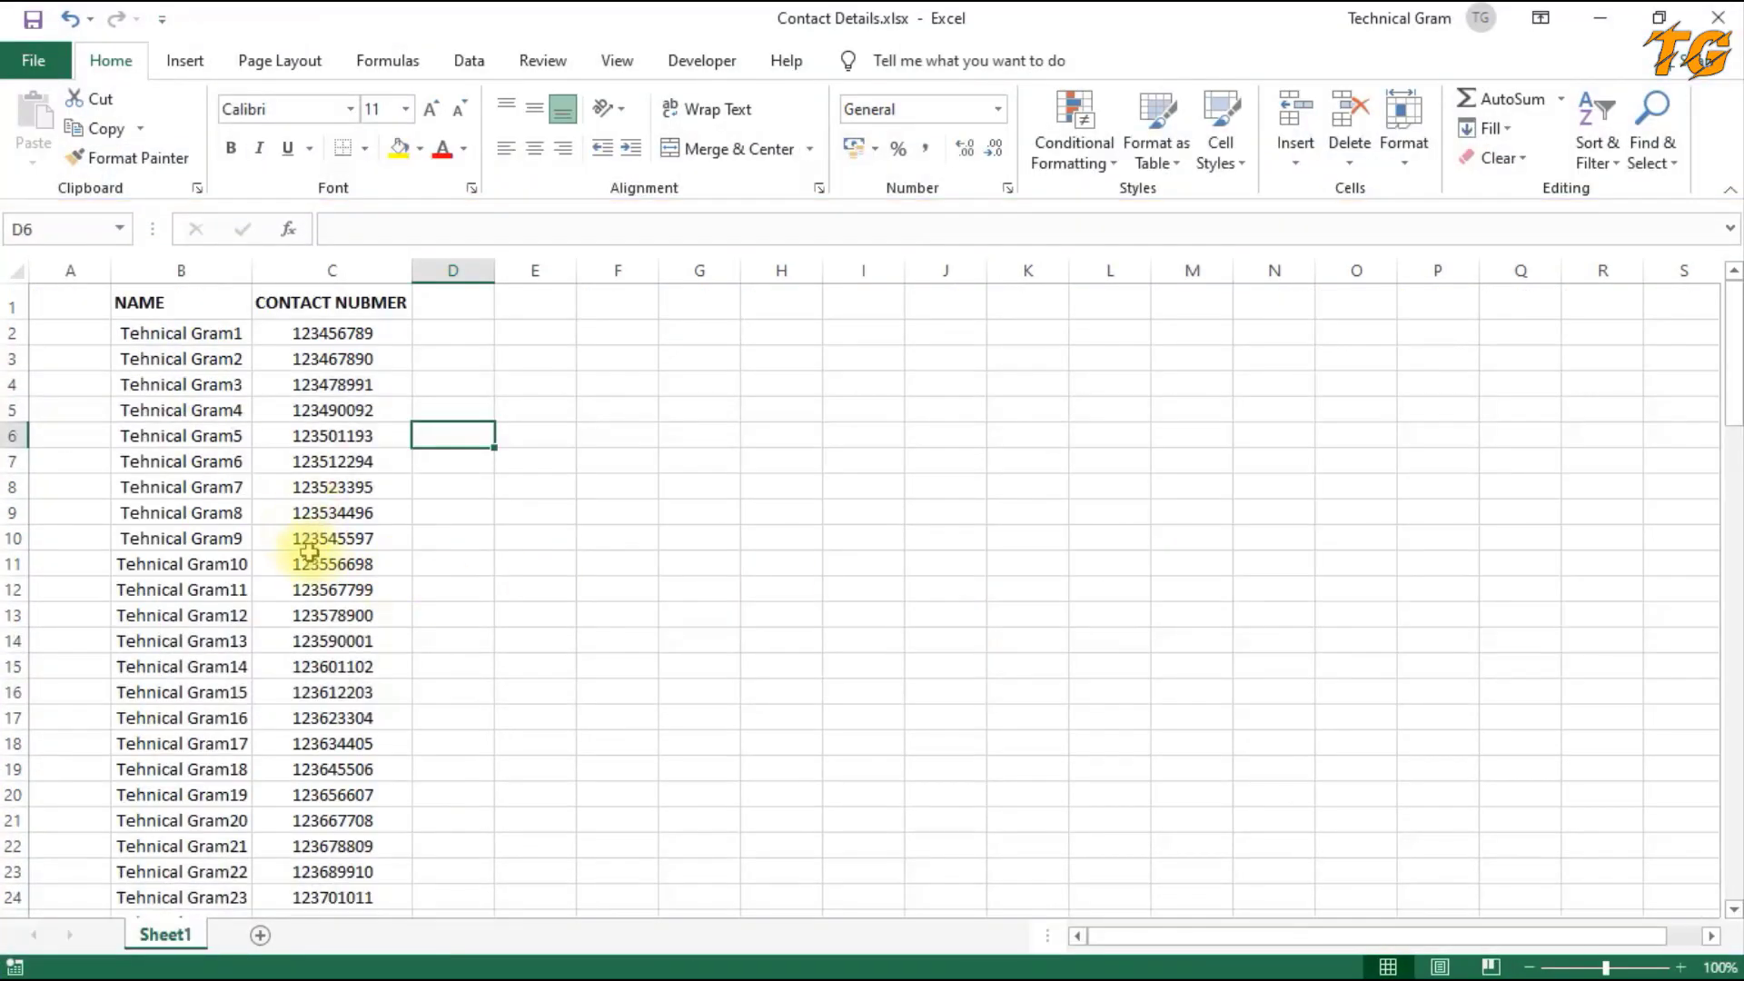
scroll(312, 563, down, 4)
scroll(312, 563, up, 4)
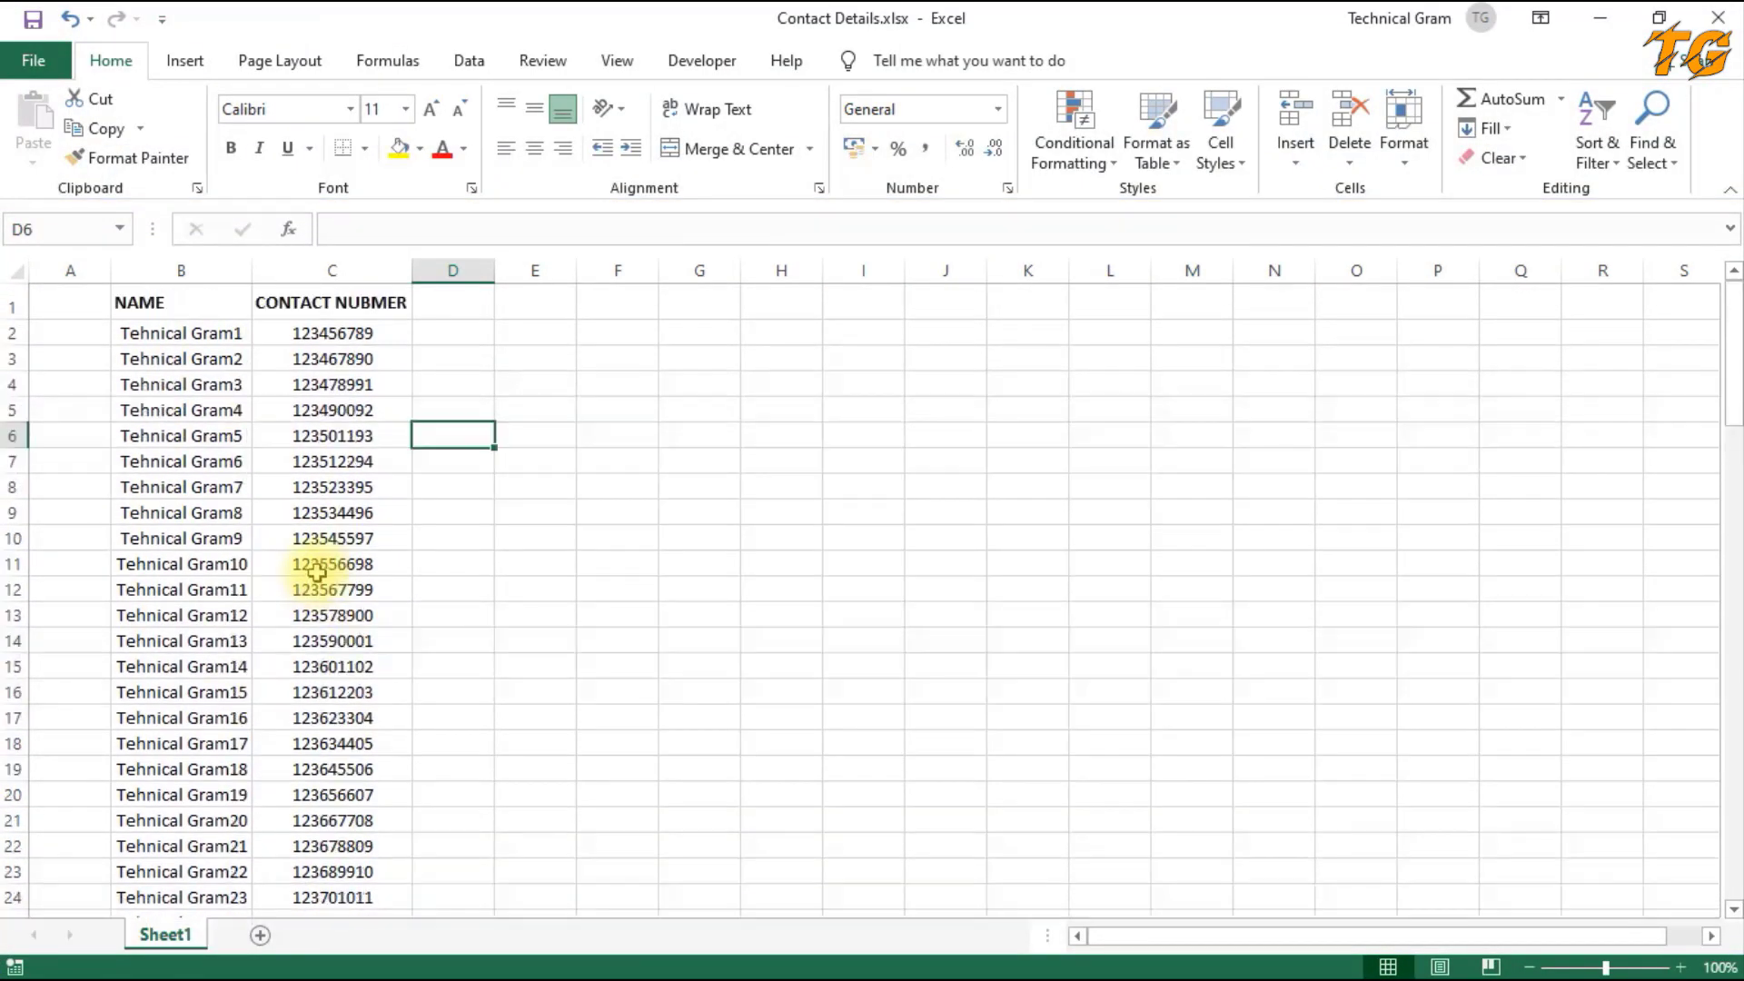
scroll(334, 690, down, 13)
scroll(324, 561, up, 7)
scroll(325, 560, up, 6)
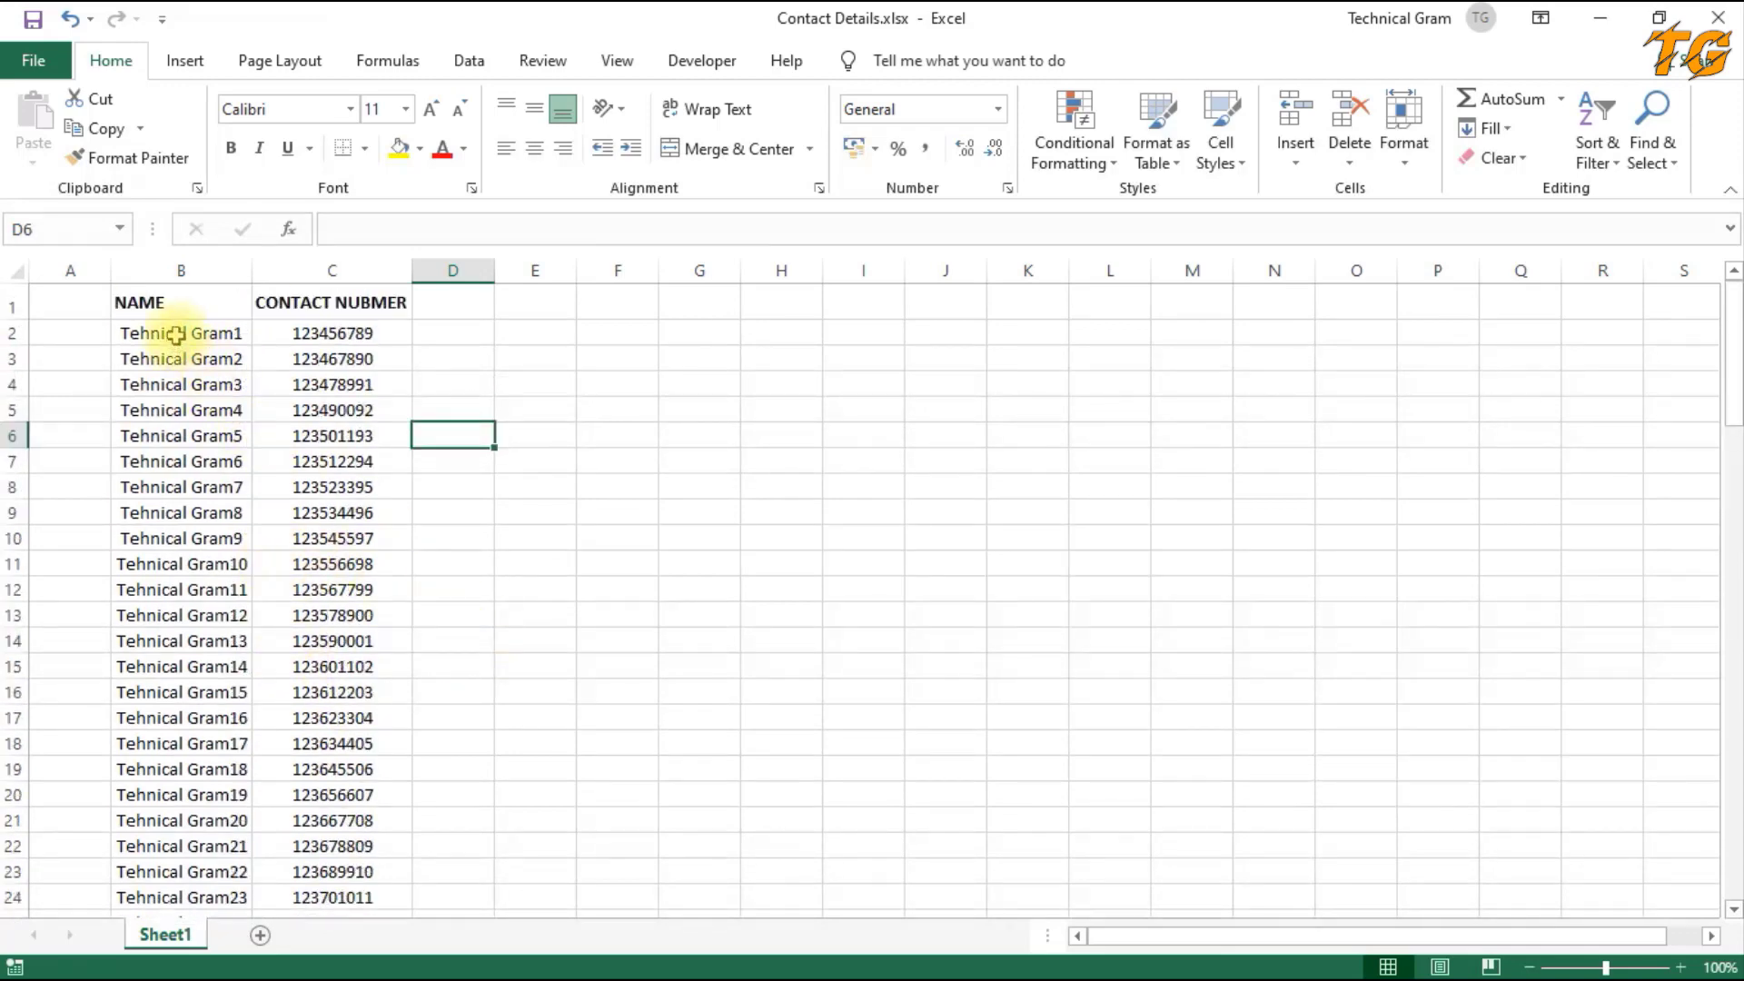
- Copy the 100 names in the NAME column and switch back to contacts.csv
mouse_move(175, 335)
mouse_down()
mouse_move(192, 929)
mouse_move(214, 862)
mouse_up()
key(ctrl+c)
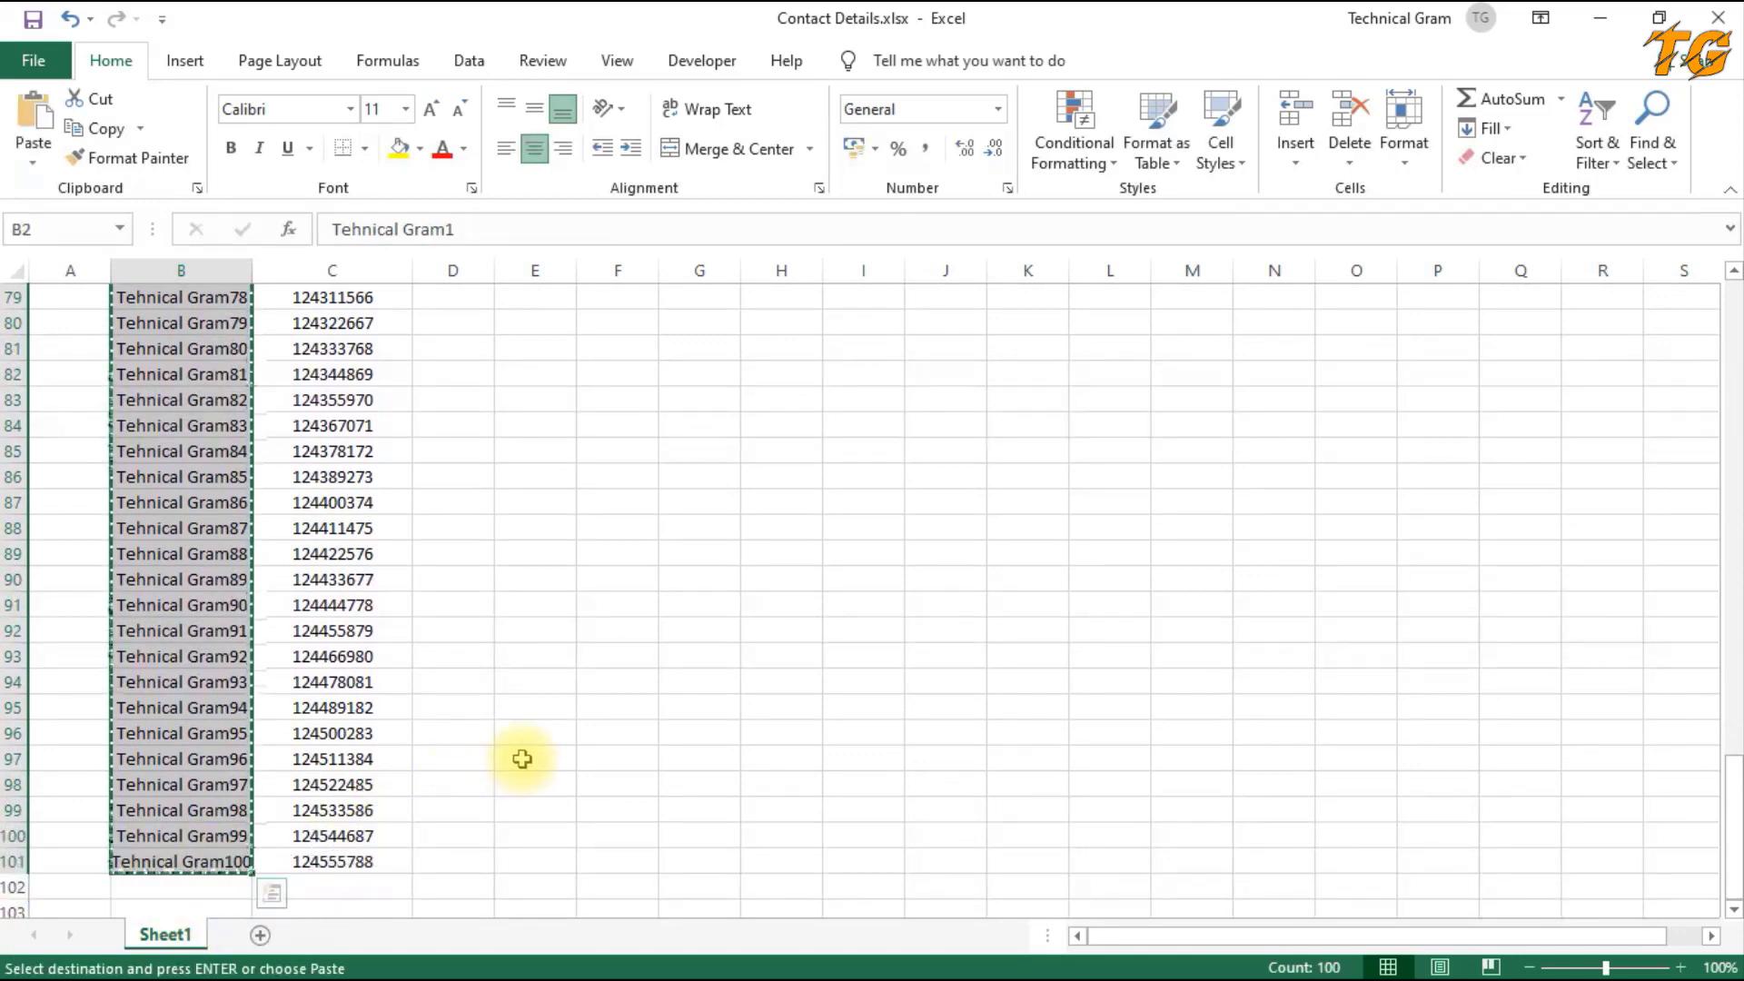
key(alt+Tab)
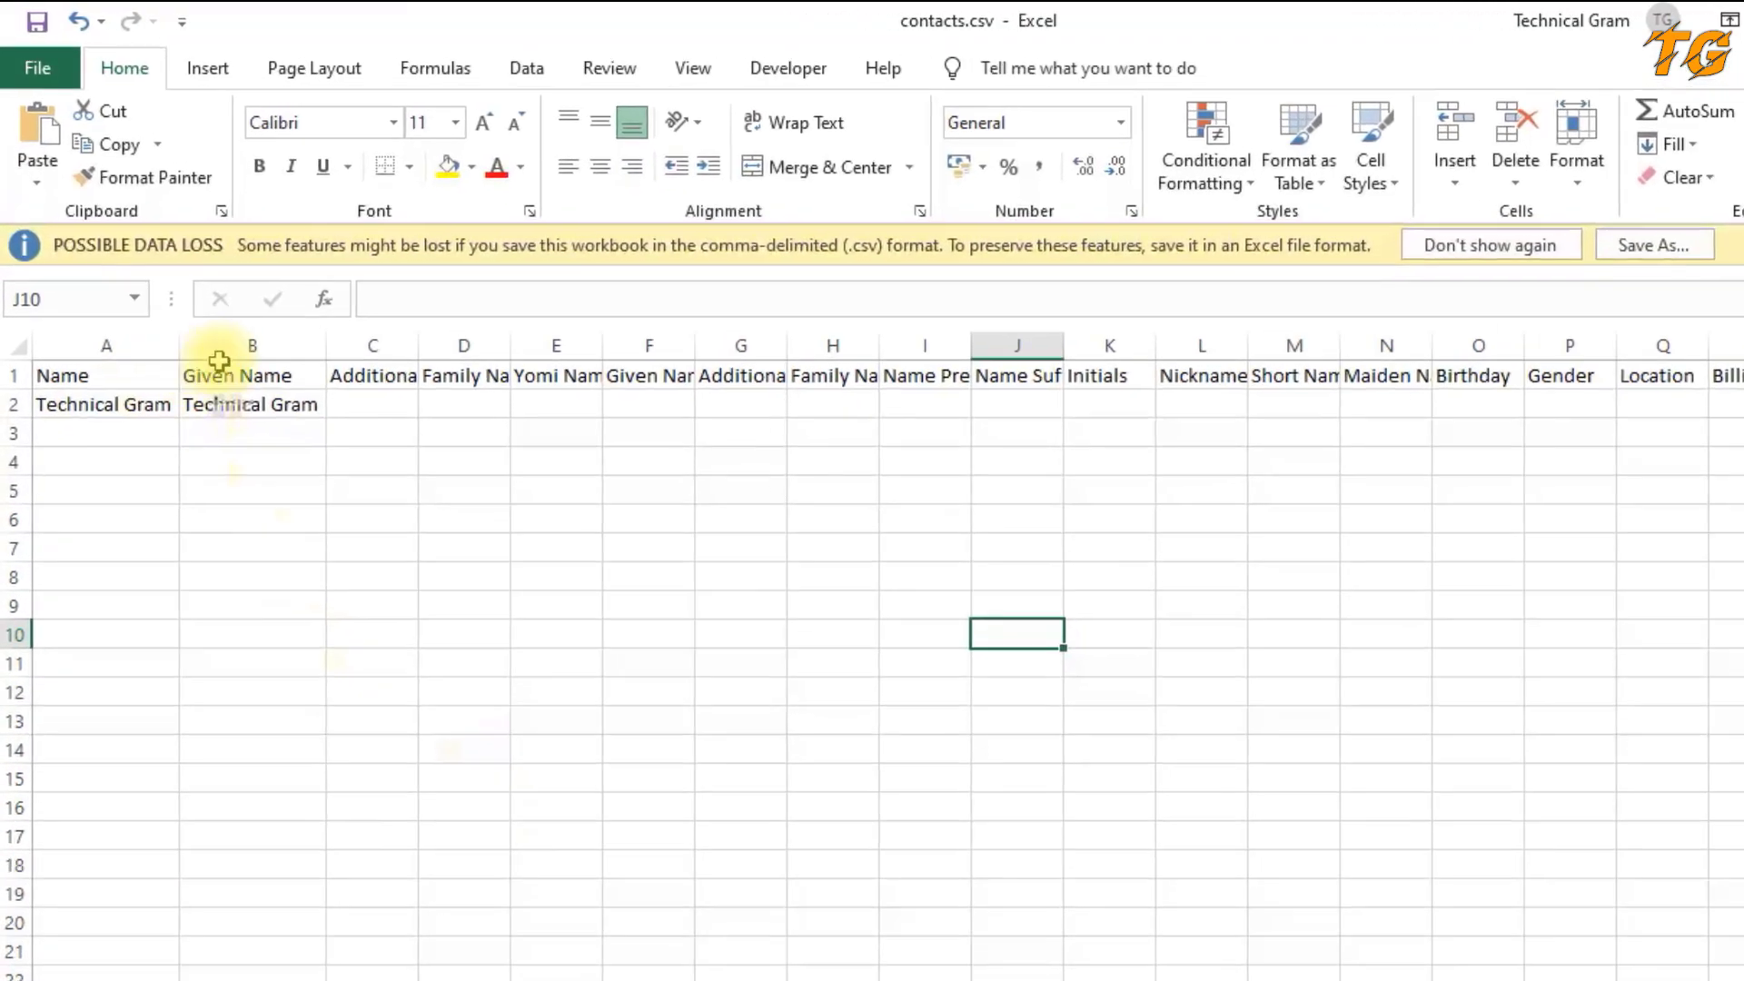
- Paste the copied names into the Given Name column starting at cell B3
click(224, 307)
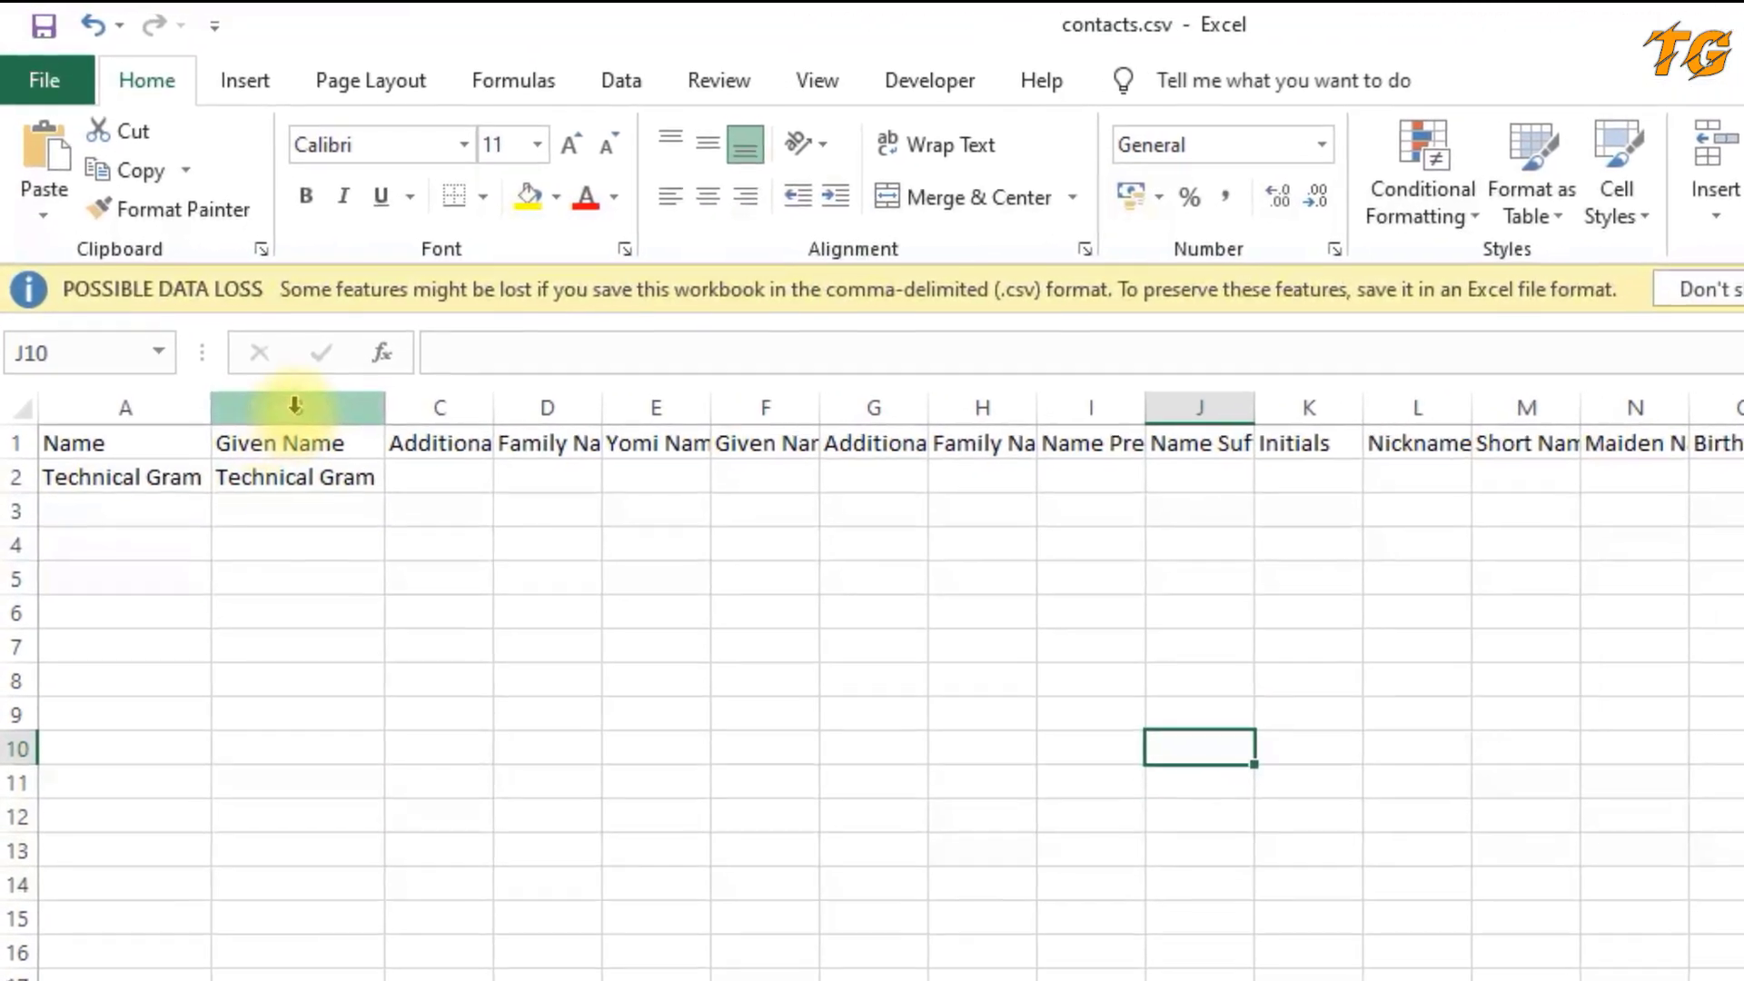
click(286, 518)
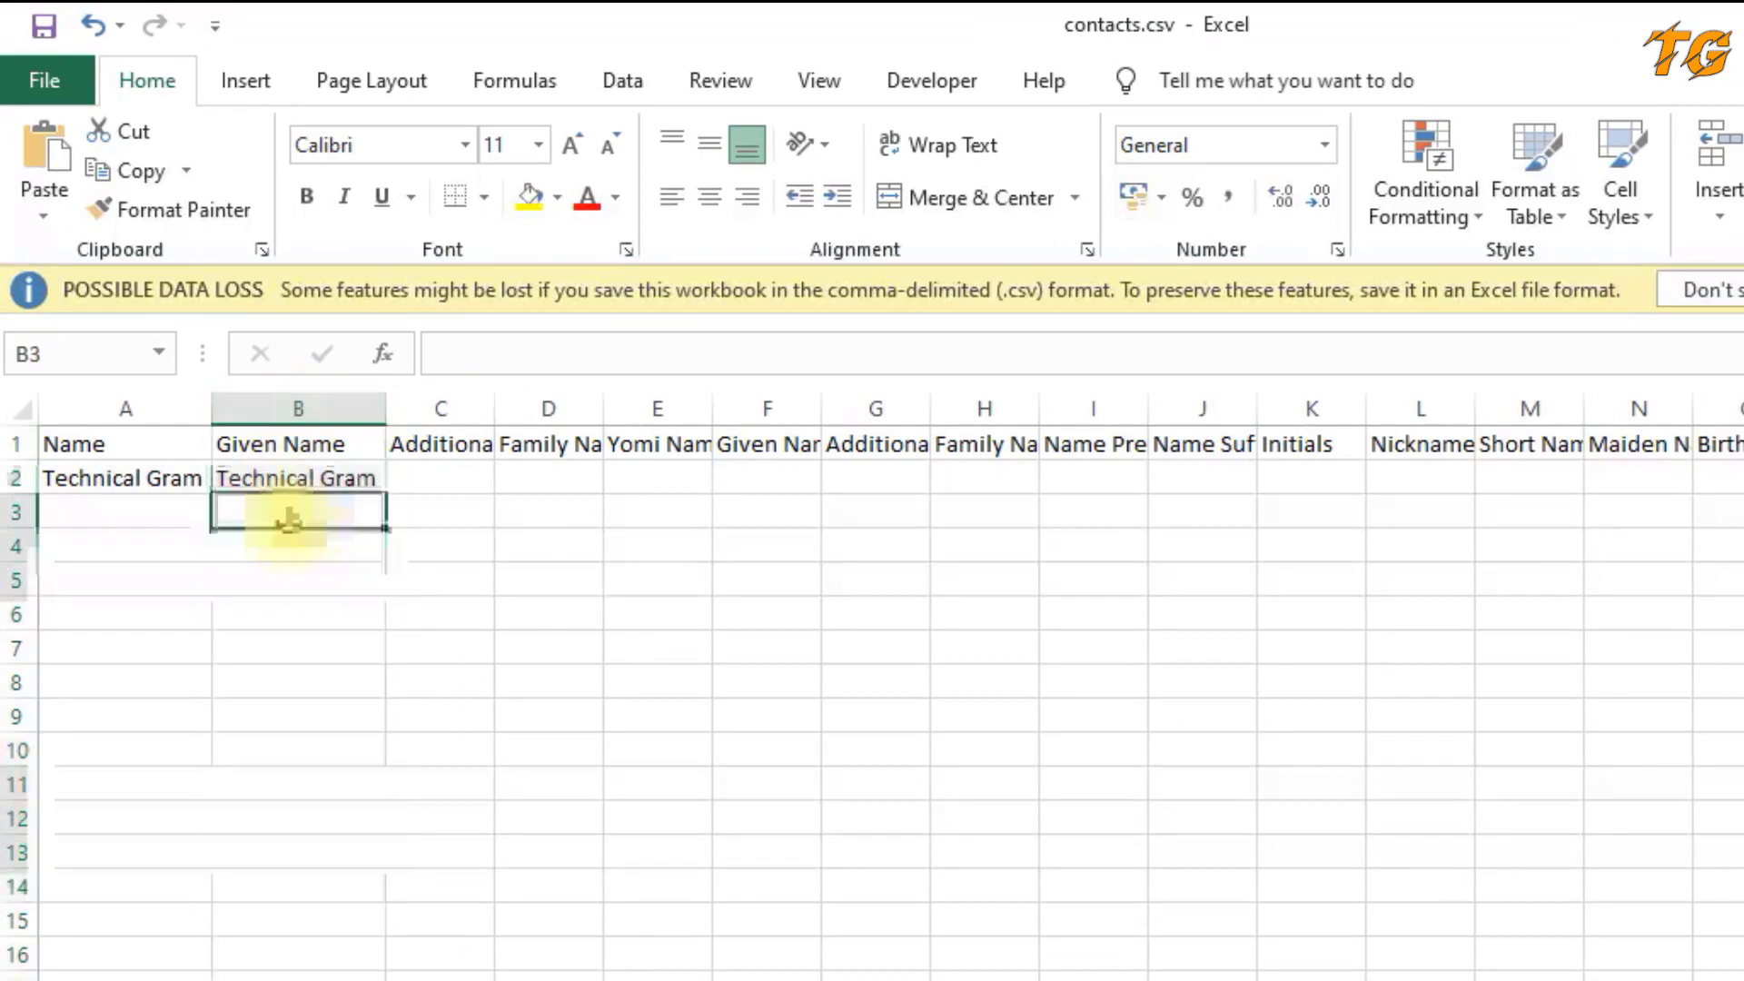
key(ctrl+v)
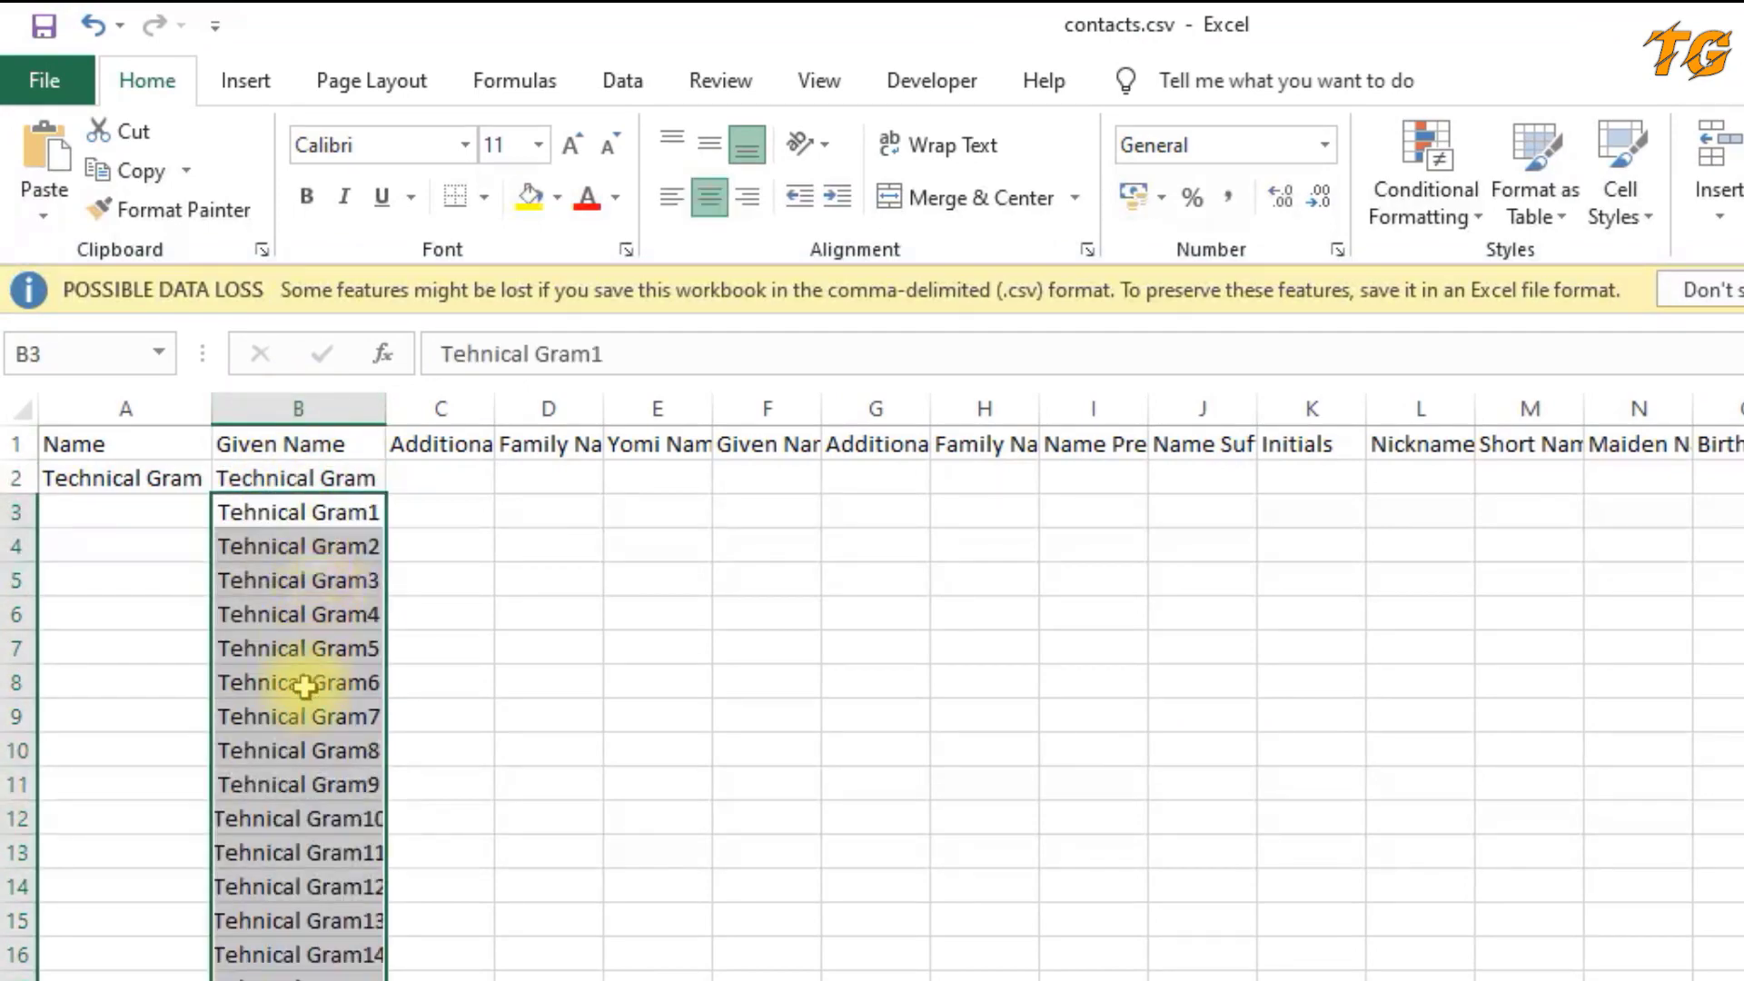
scroll(299, 727, down, 5)
click(299, 581)
- Scroll through the pasted names in contacts.csv to check the filled Given Name column
key(ctrl+c)
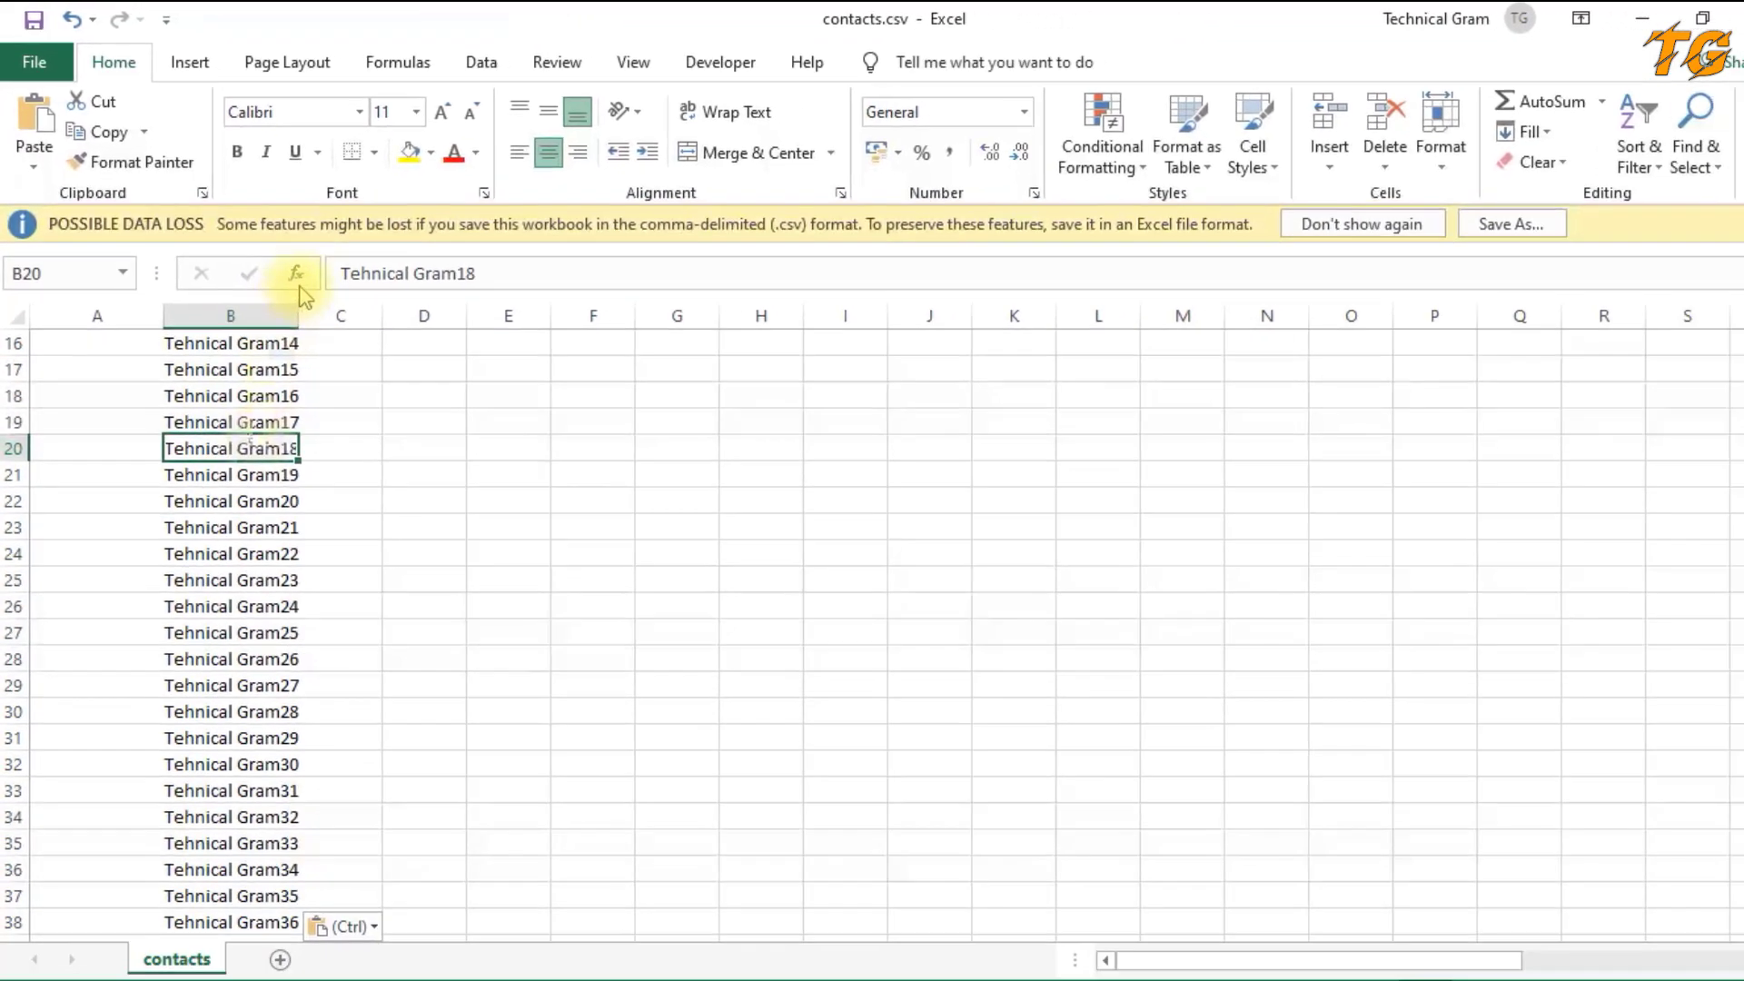
scroll(307, 582, down, 7)
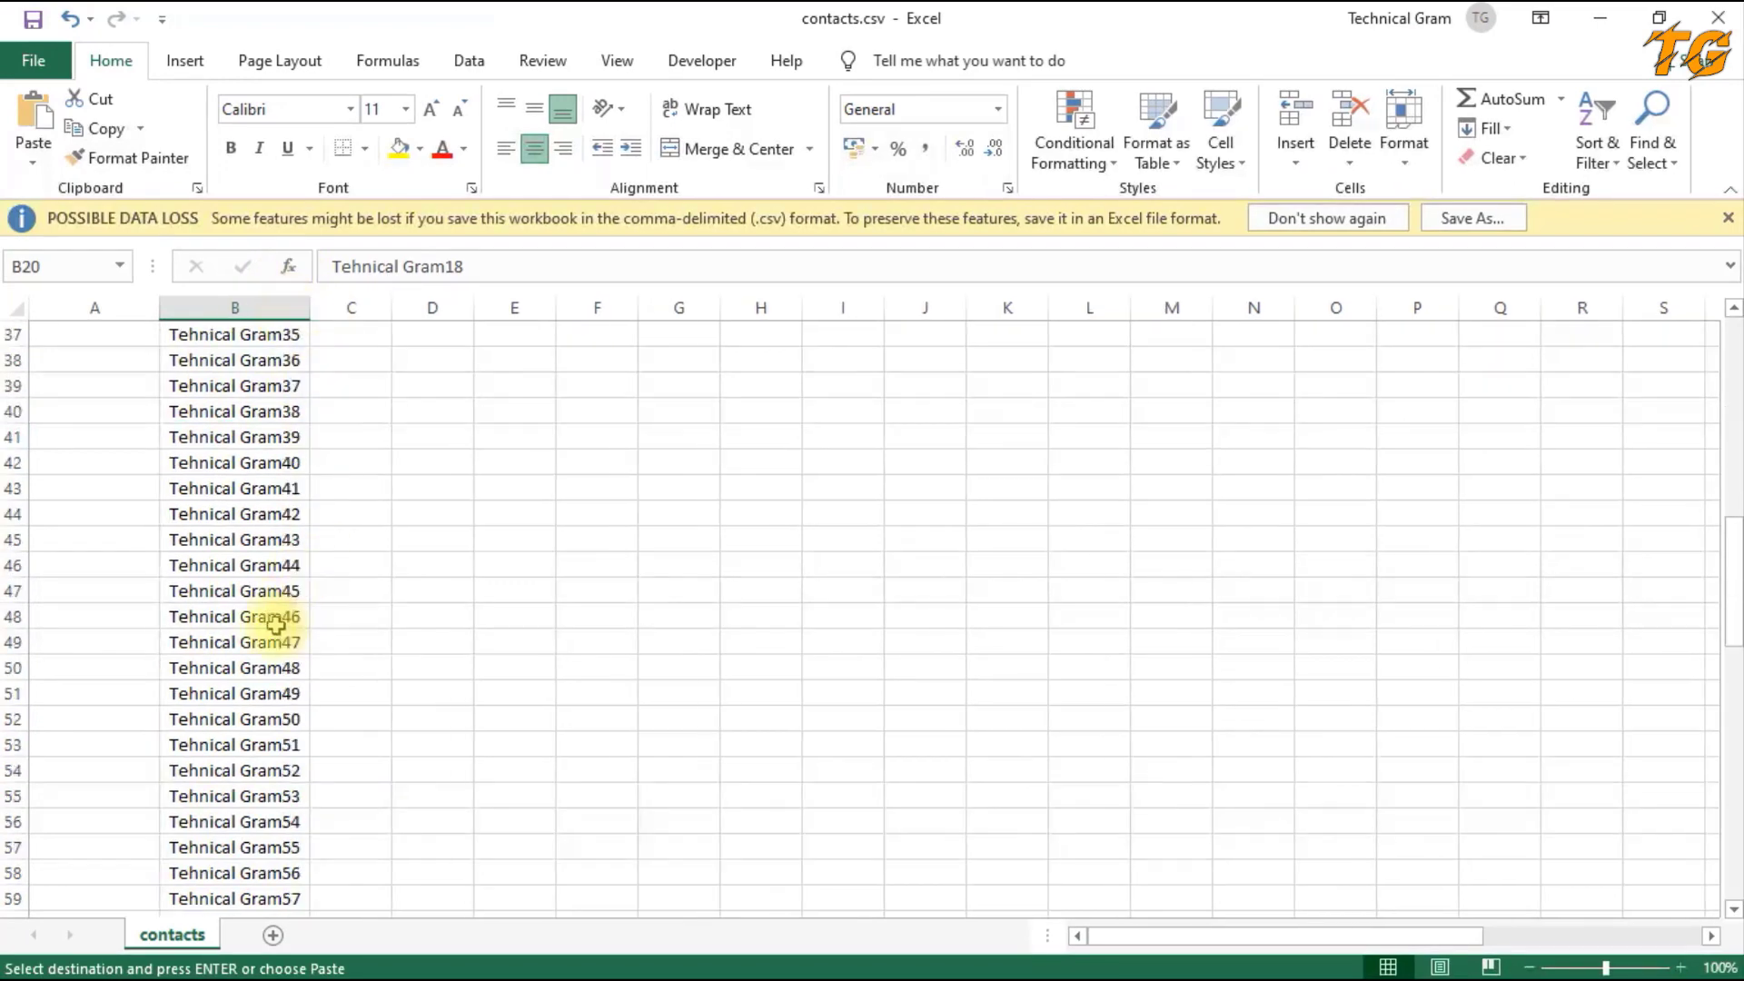
scroll(268, 627, down, 5)
scroll(268, 627, down, 5)
scroll(268, 633, down, 7)
scroll(268, 633, up, 8)
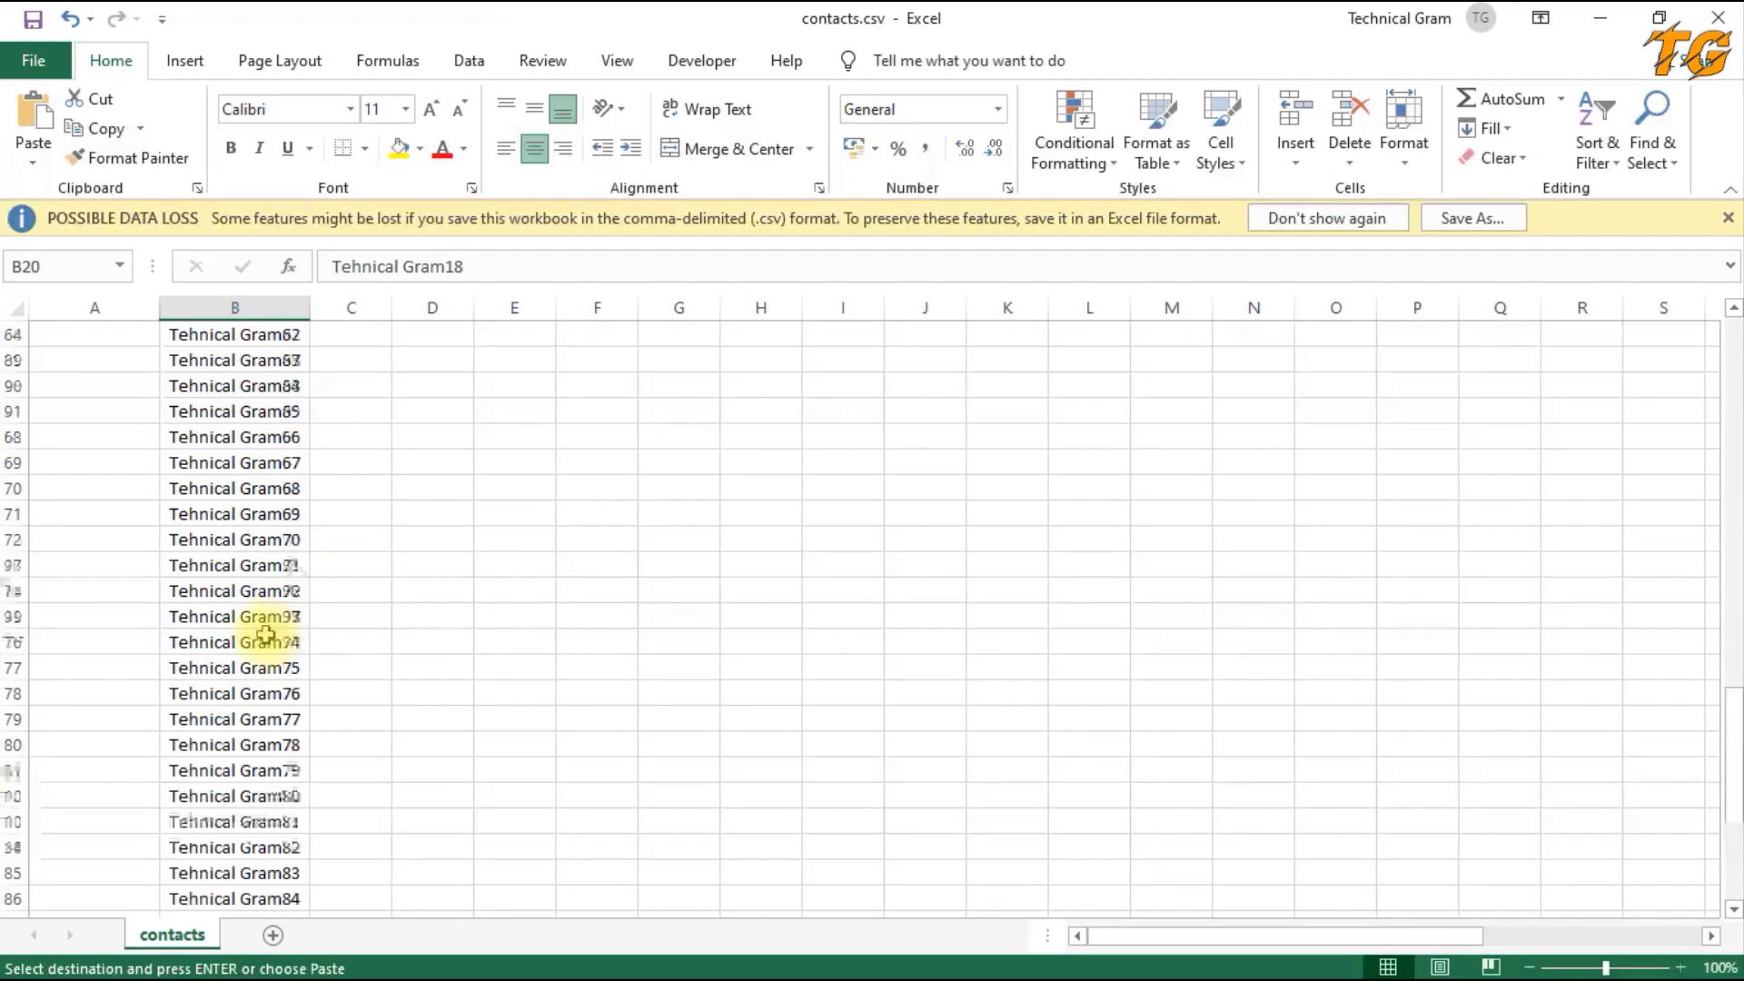
scroll(255, 617, up, 13)
scroll(264, 591, up, 8)
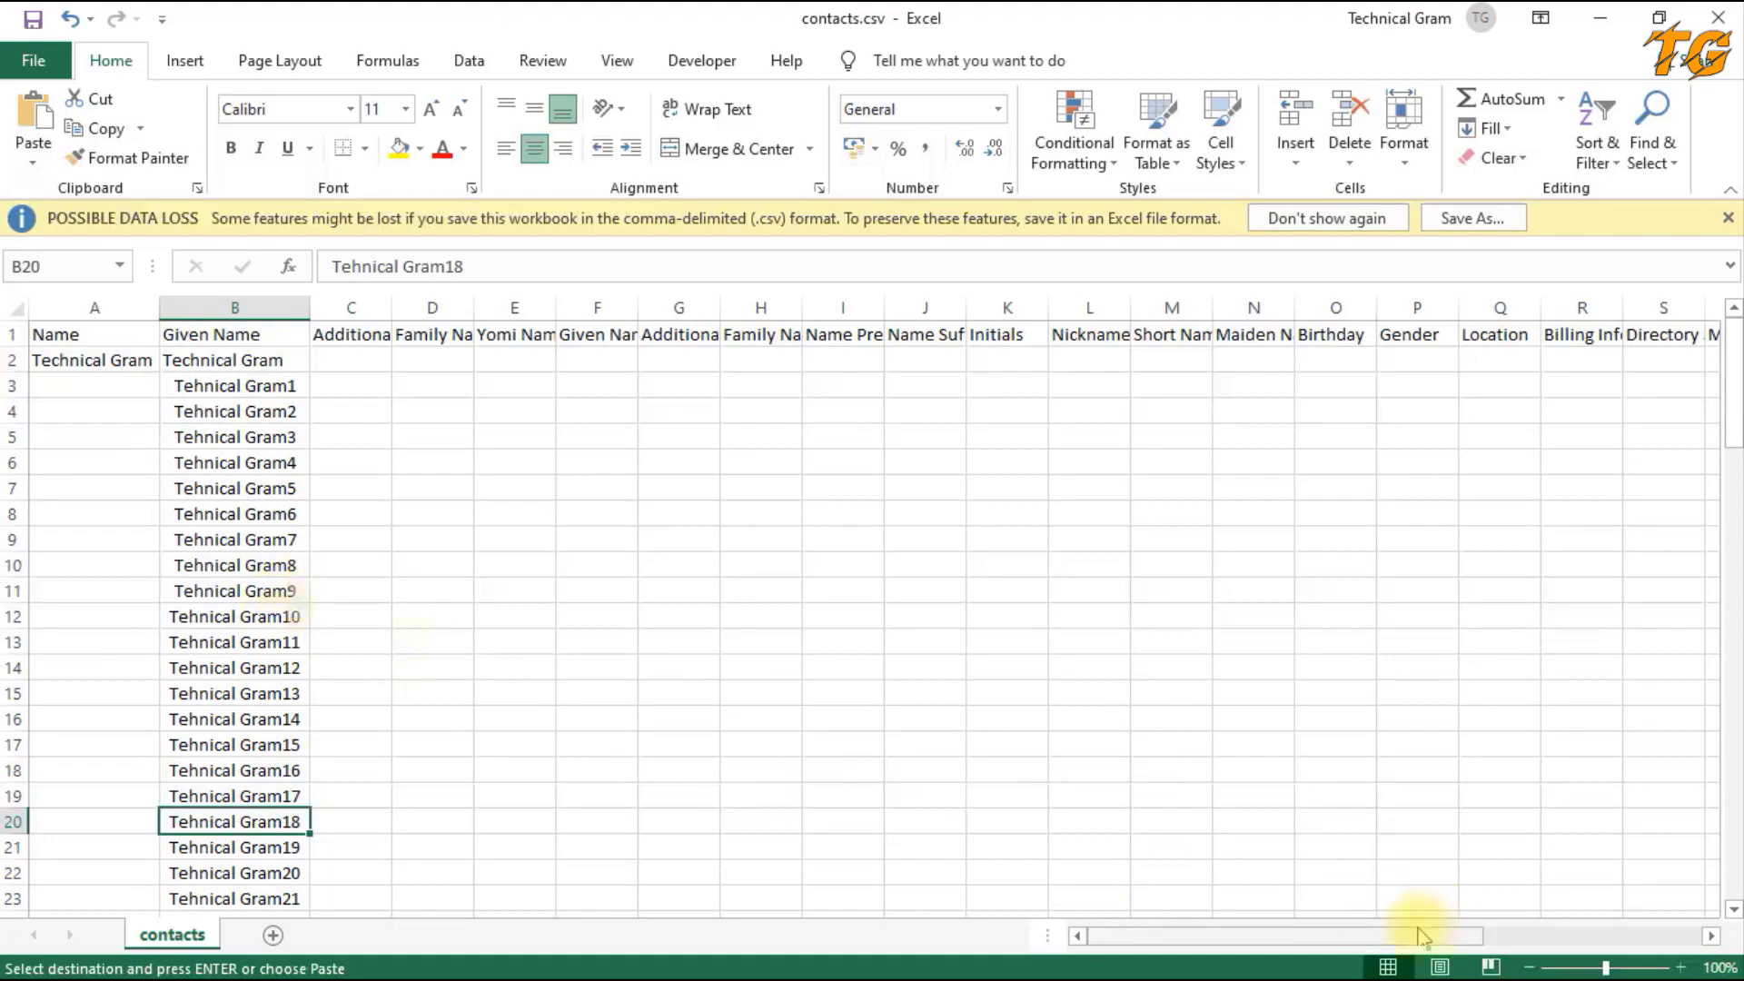
drag(1426, 936, 1616, 941)
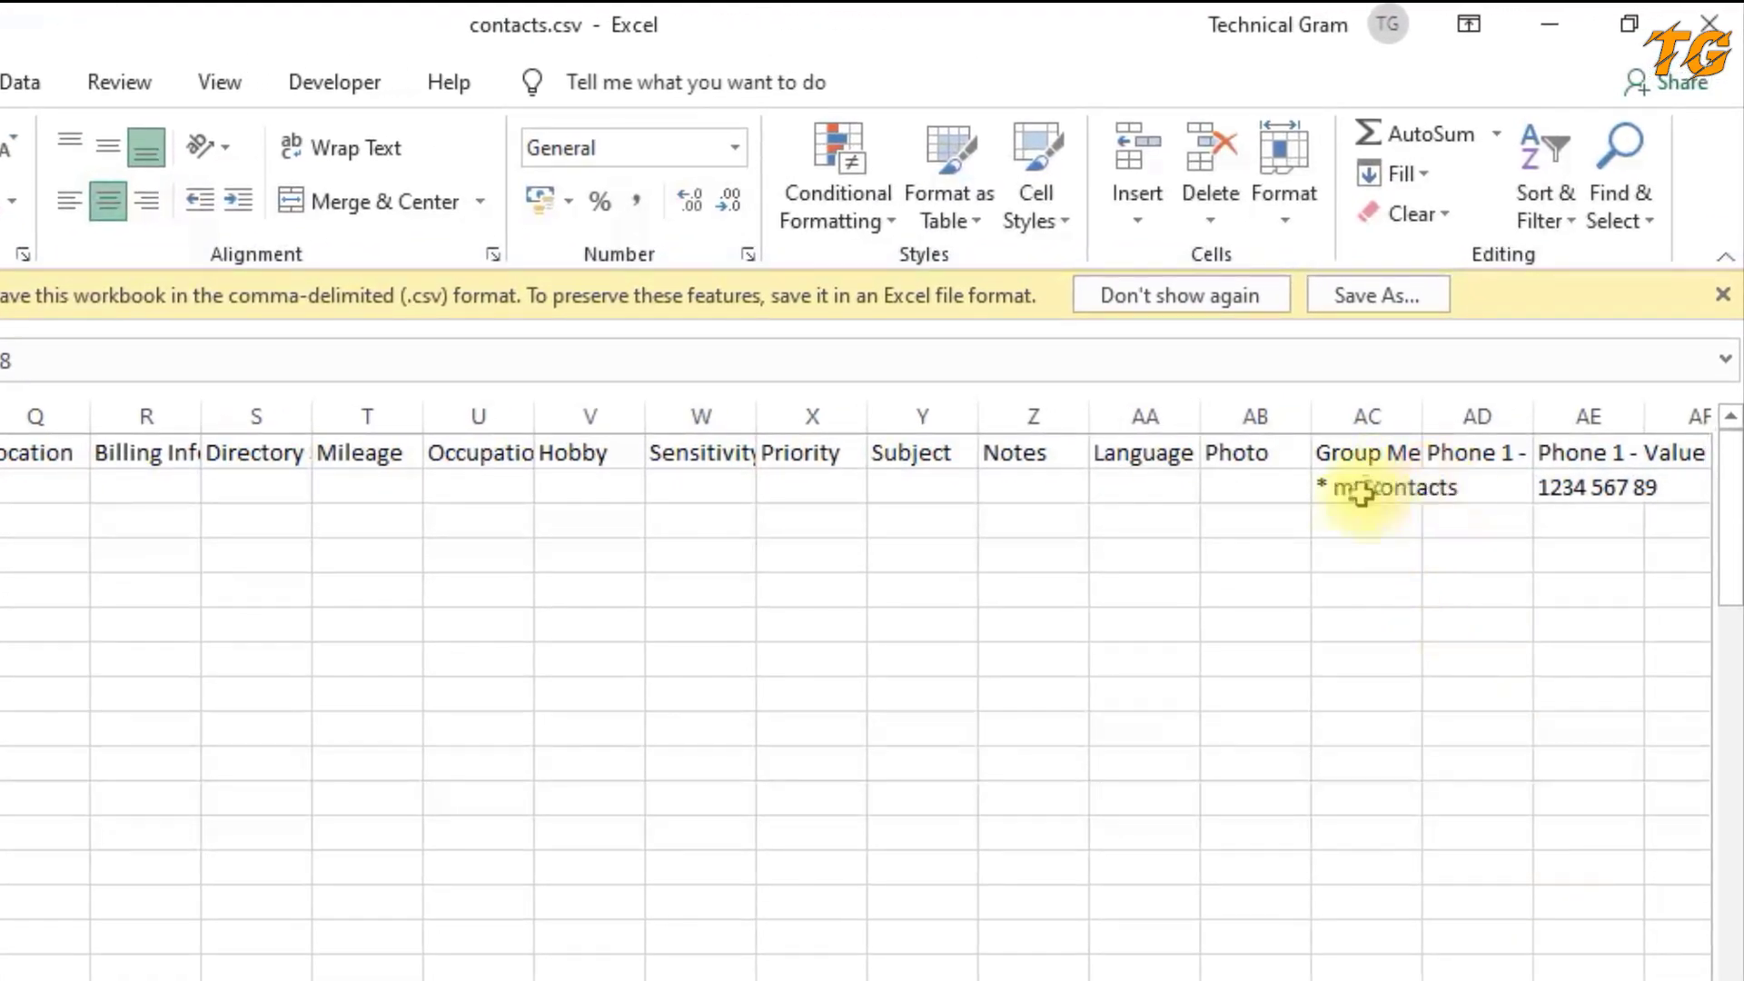
- Autofit column AC and fill '* myContacts' from AC2 down all contact rows
click(1399, 488)
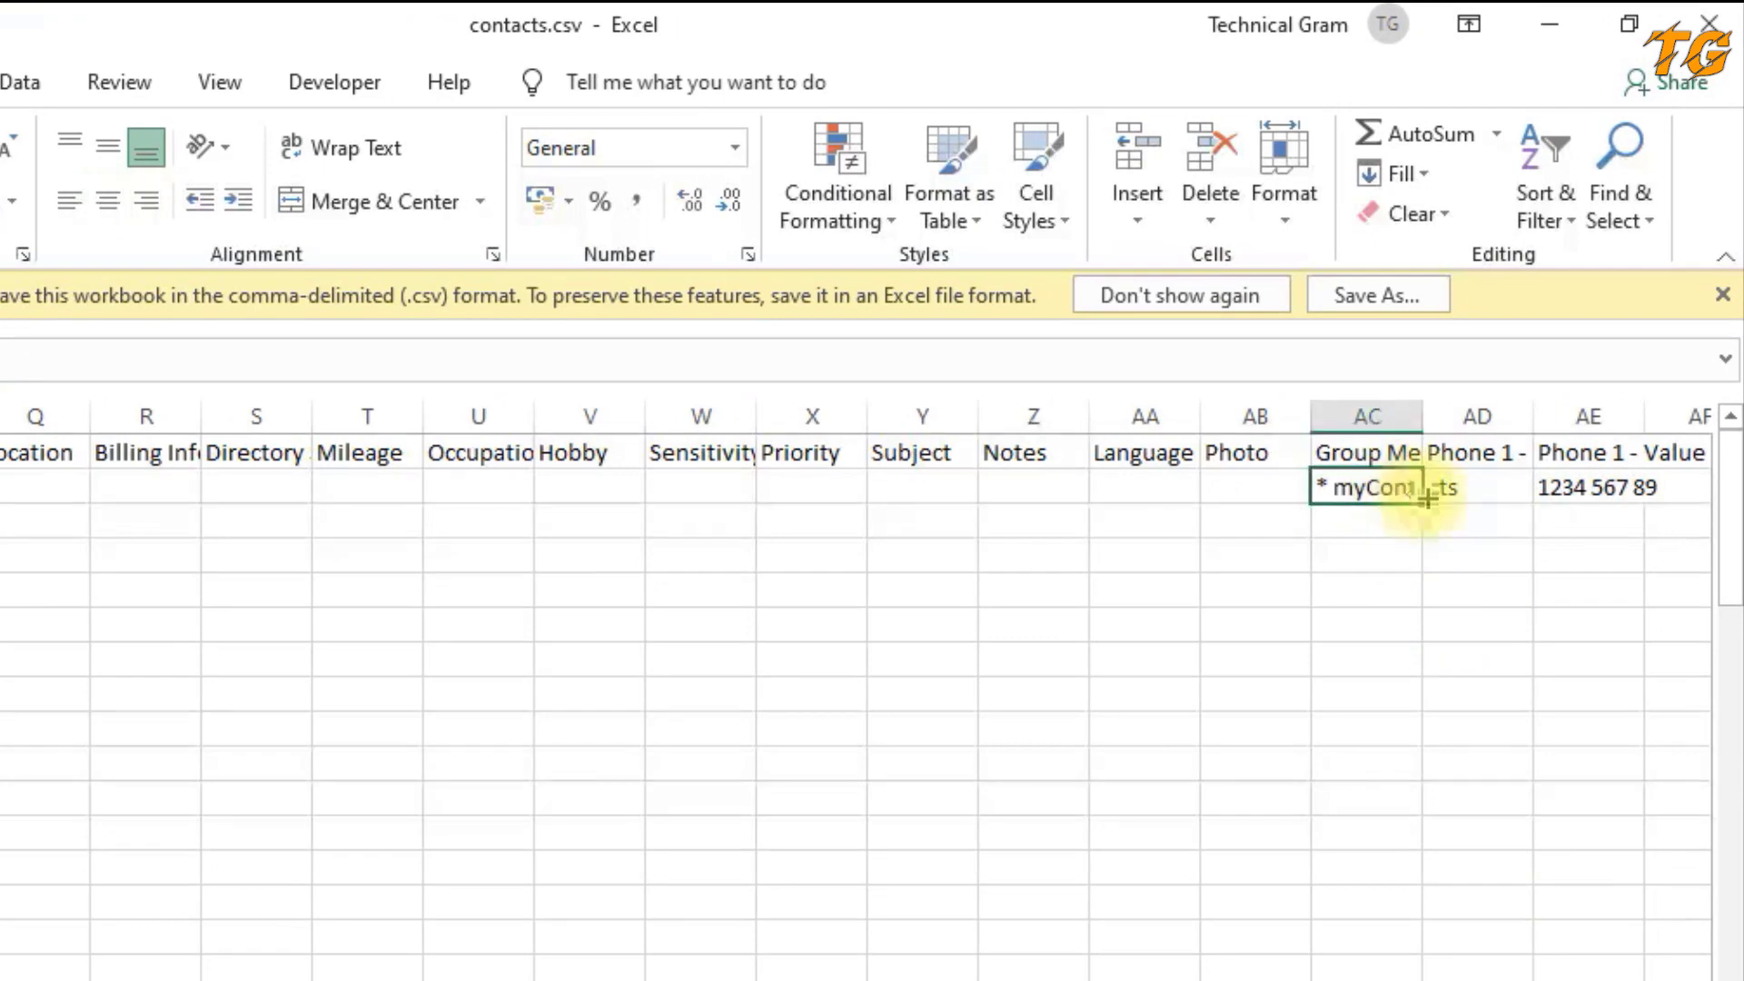
double_click(1423, 415)
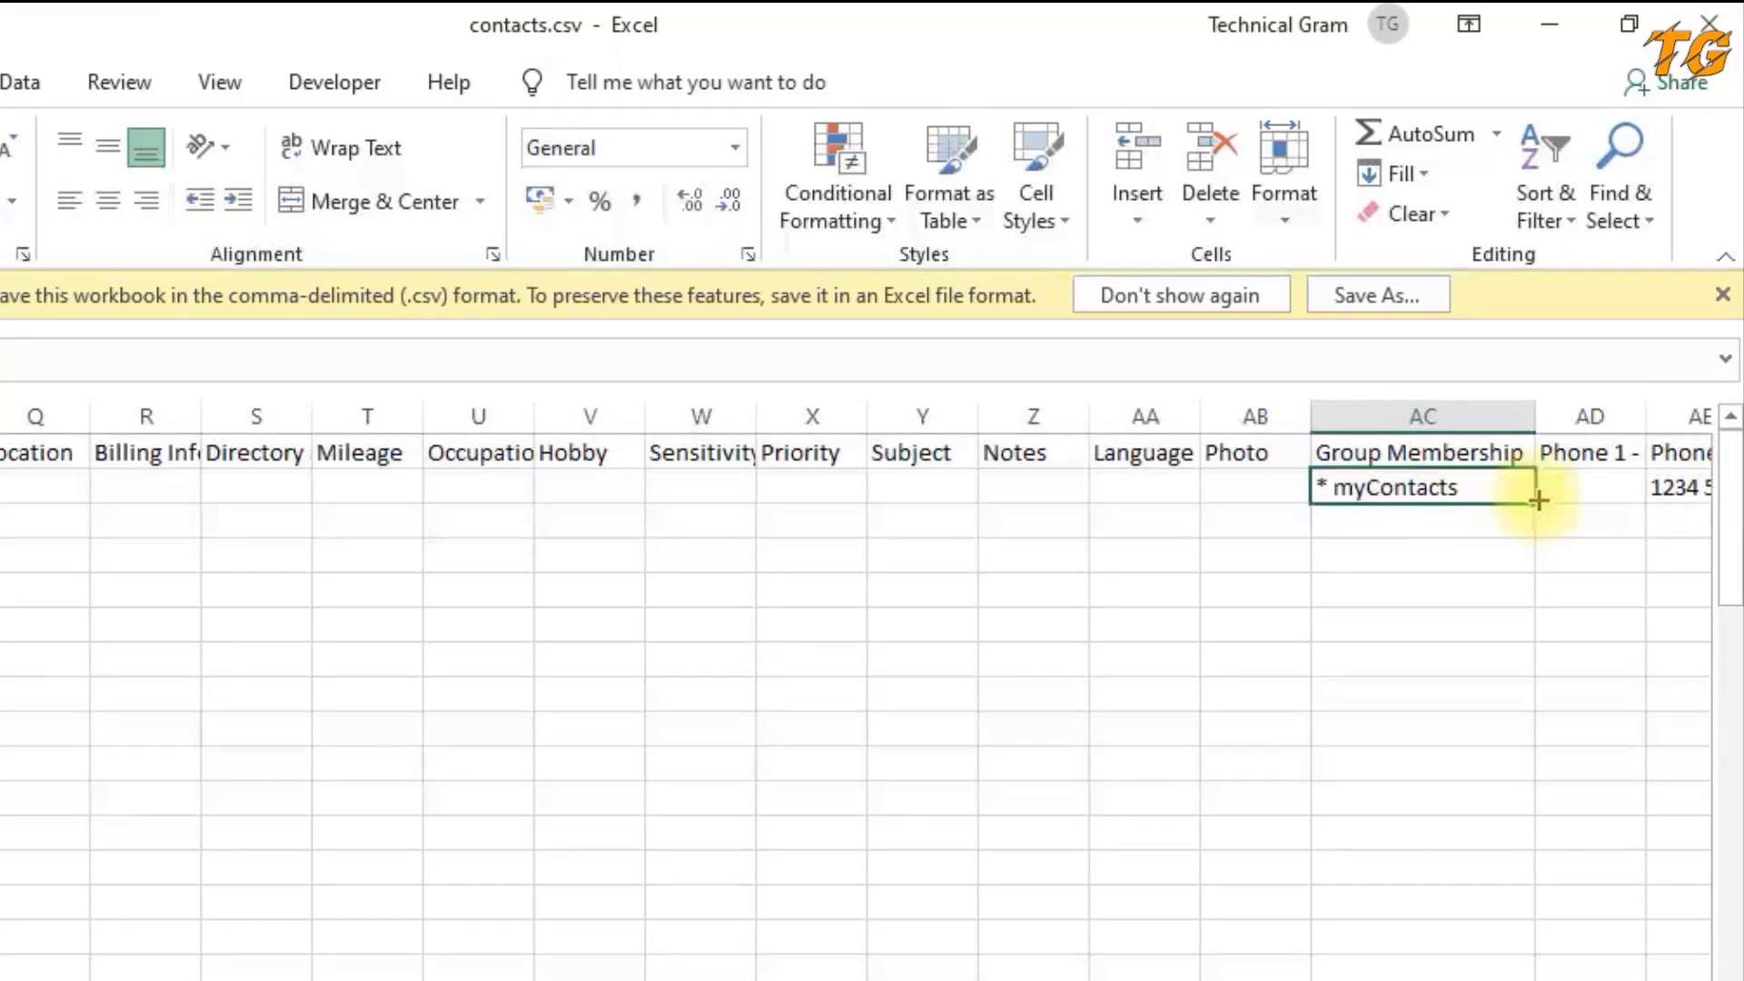
double_click(1536, 505)
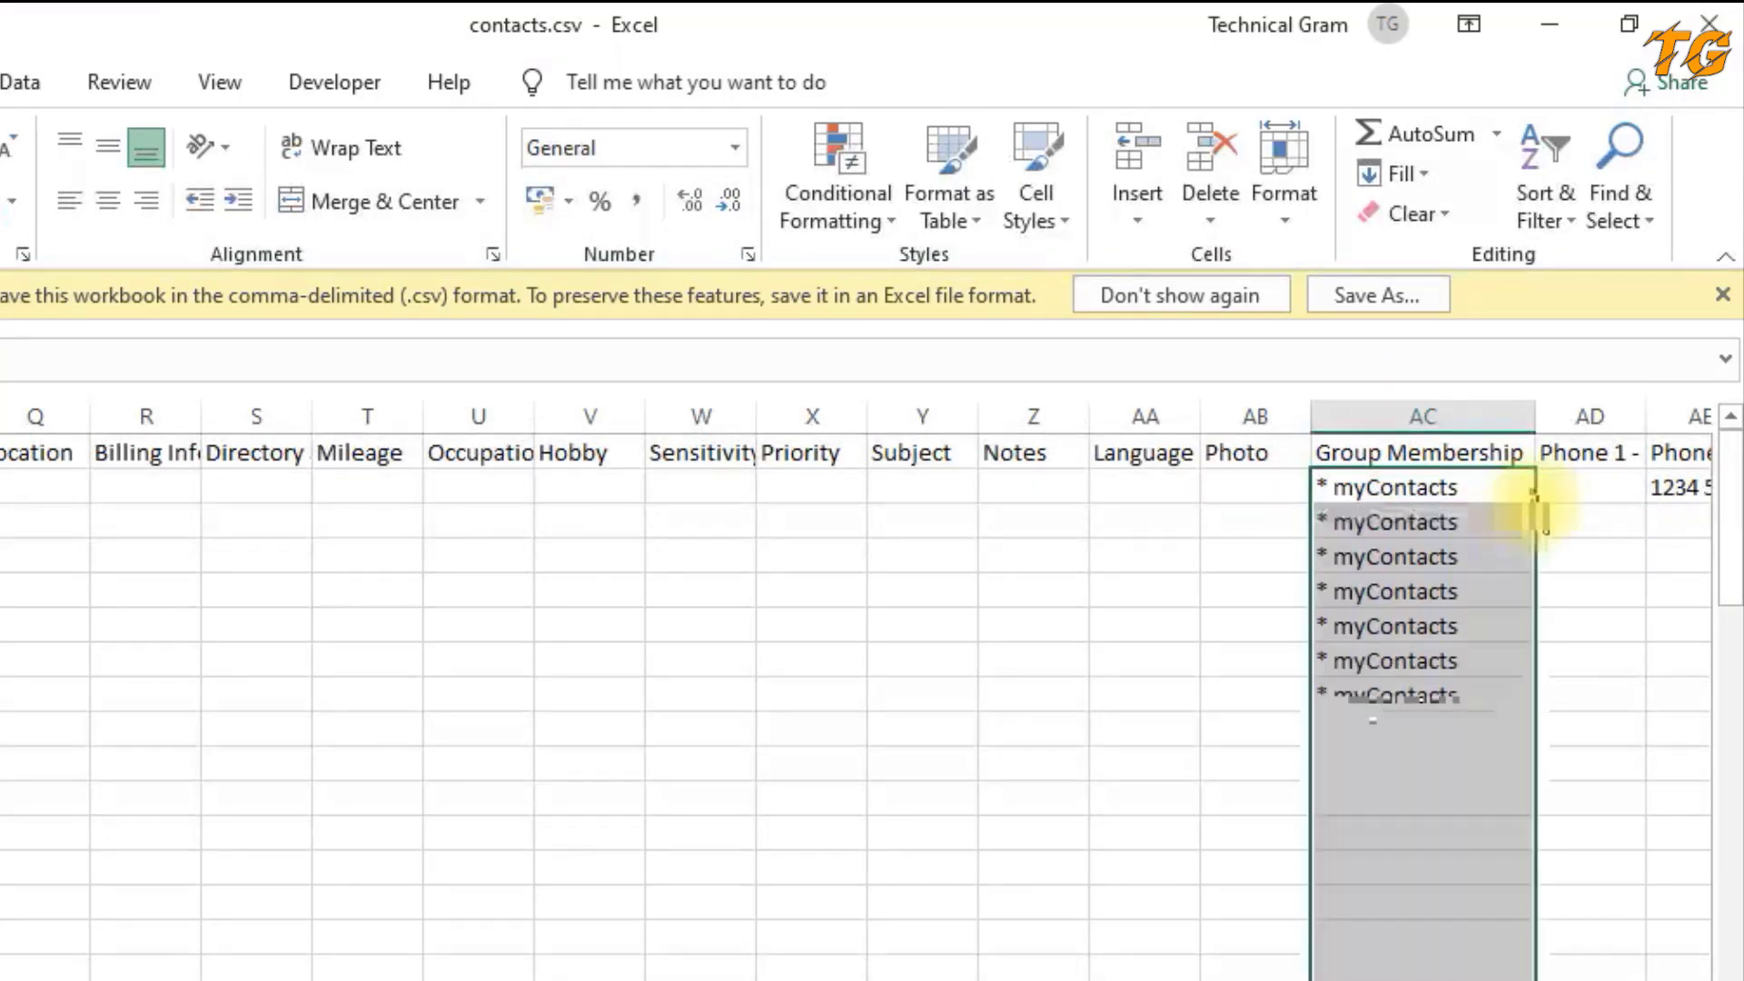
scroll(1390, 944, down, 1)
scroll(1390, 971, up, 1)
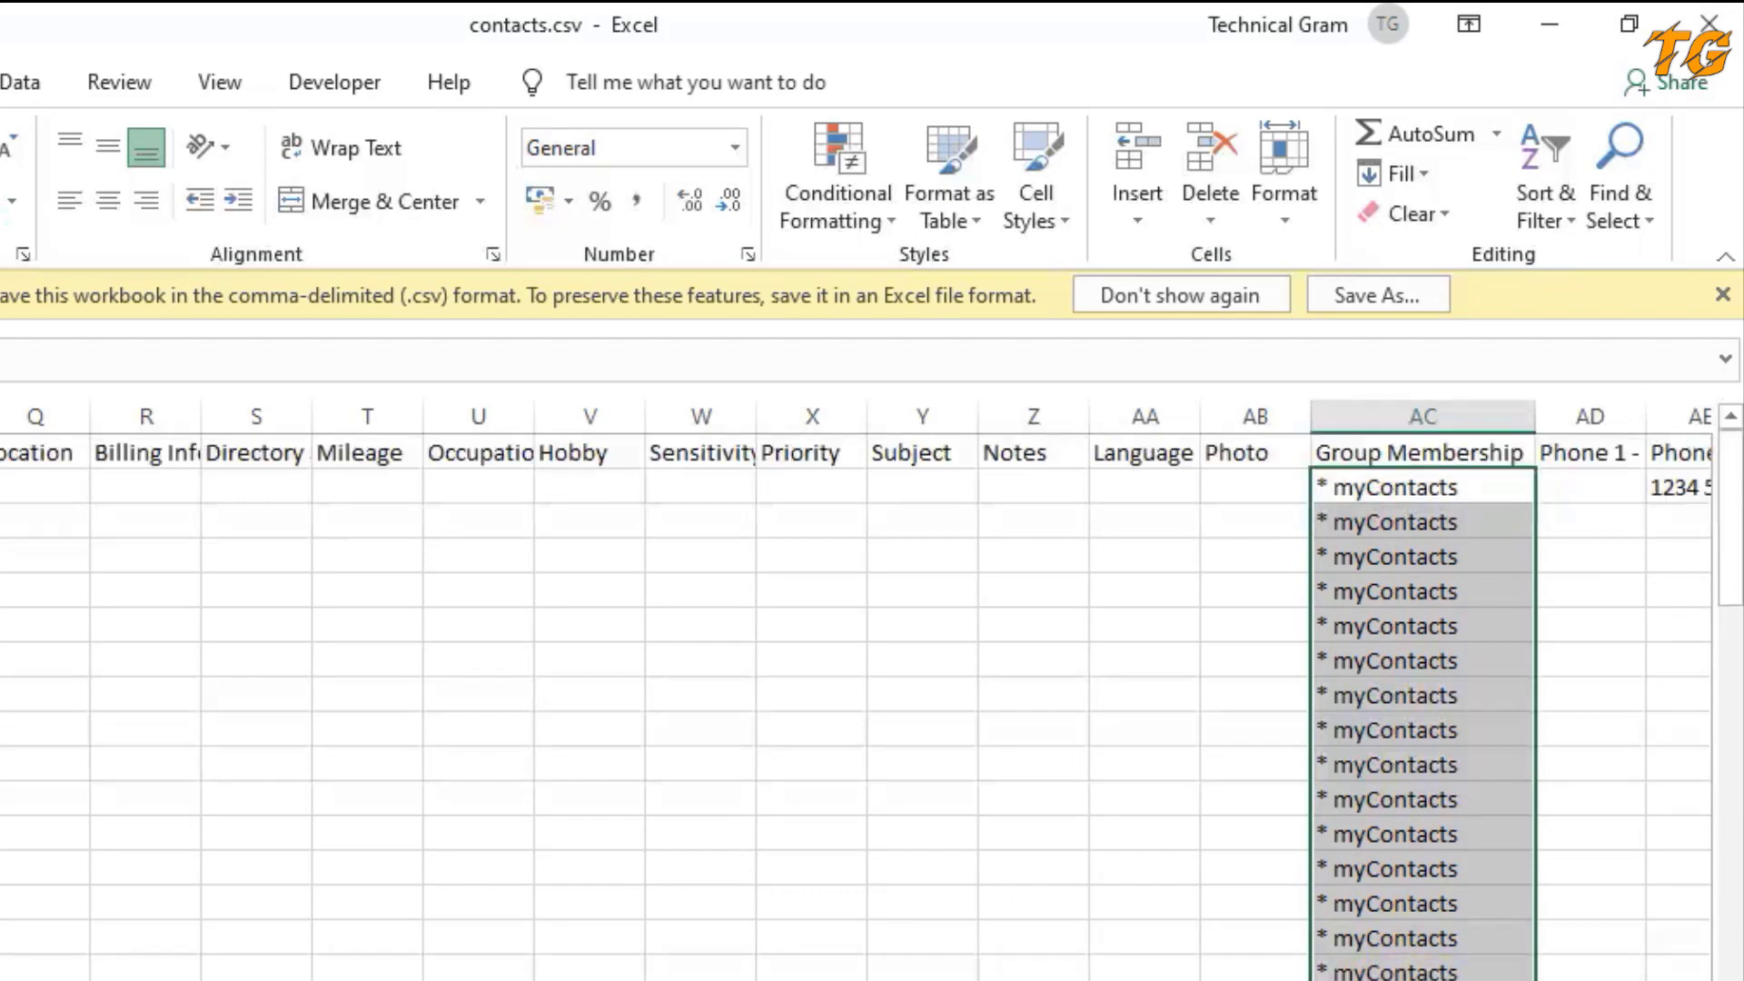
scroll(1417, 501, right, 1)
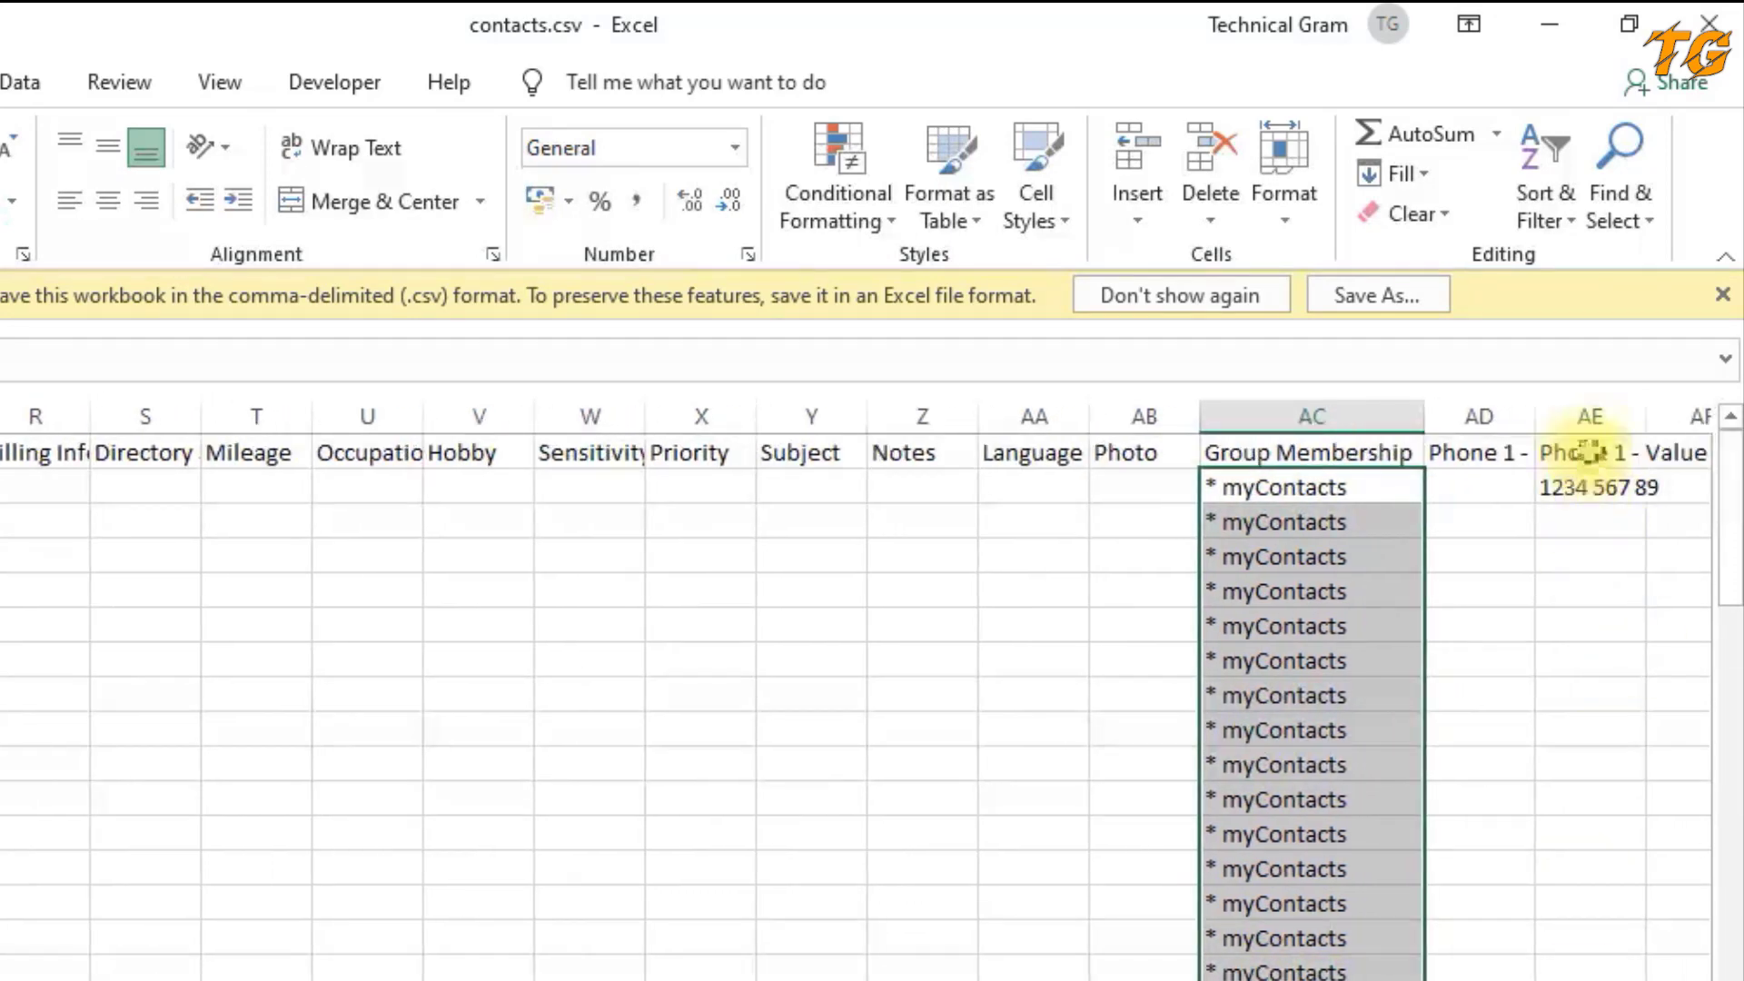
click(1635, 452)
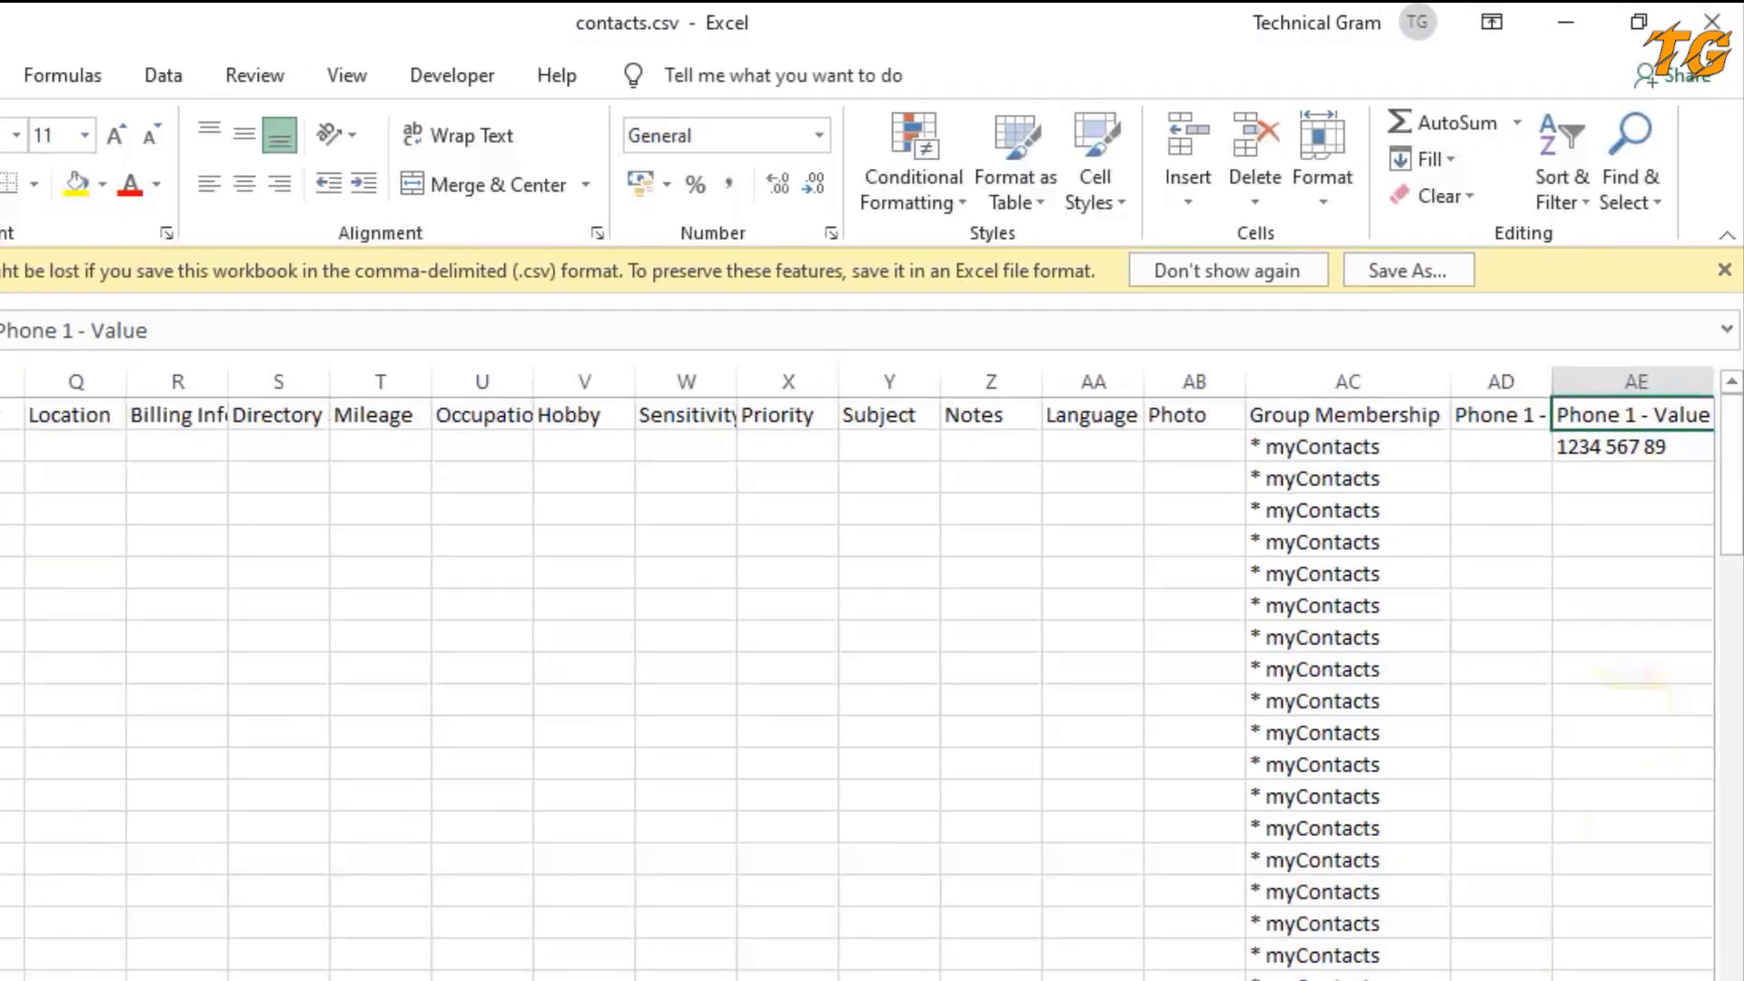
- Copy the 100 numbers from the CONTACT NUBMER column and return to contacts.csv
key(alt+Tab)
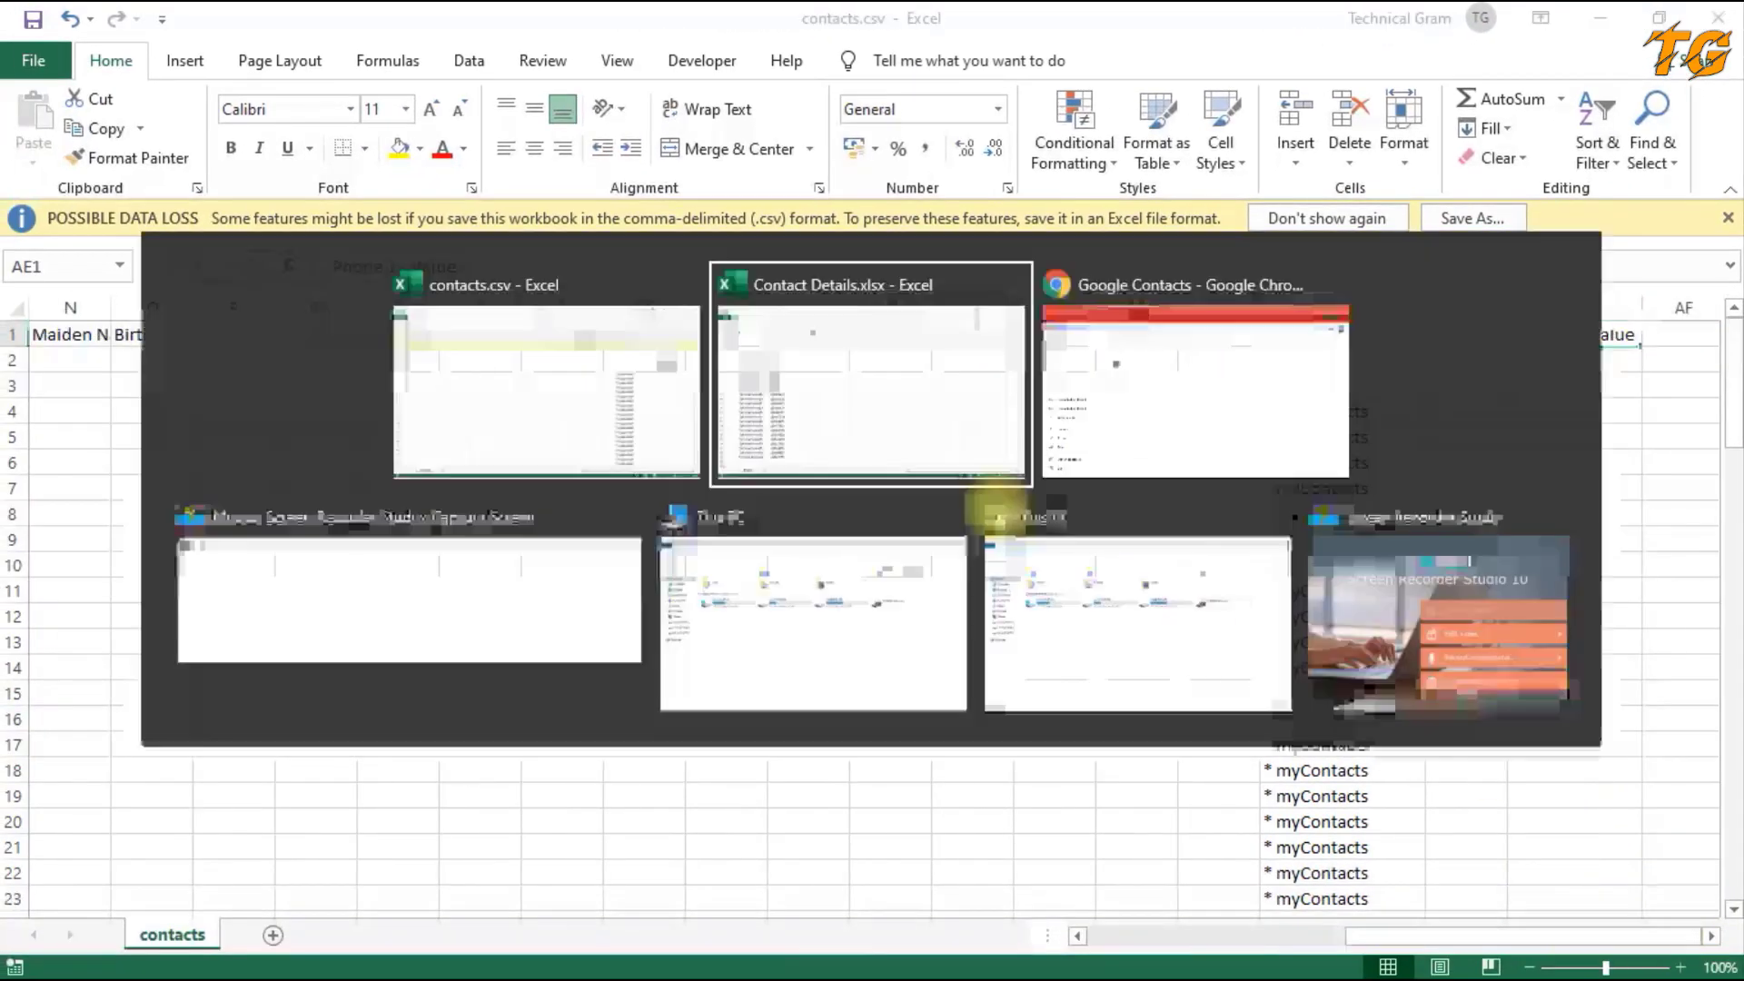
scroll(331, 461, up, 15)
scroll(331, 460, up, 11)
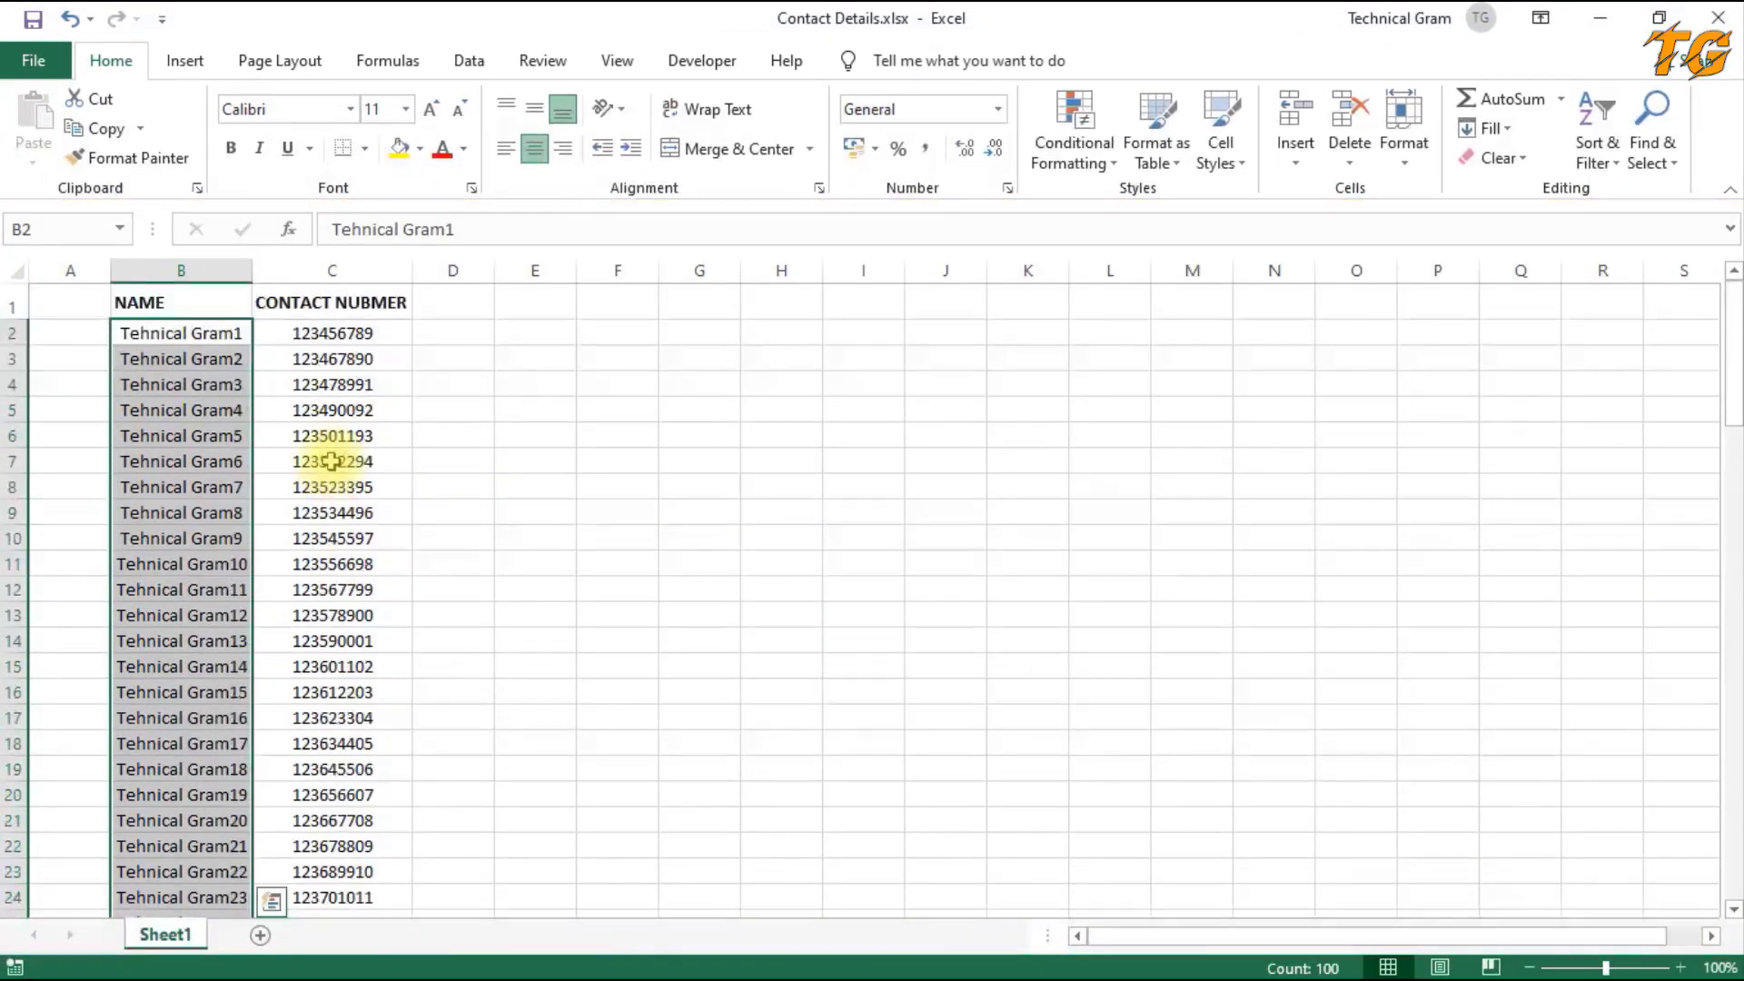
mouse_move(345, 333)
mouse_down()
mouse_move(343, 939)
mouse_move(349, 874)
mouse_up()
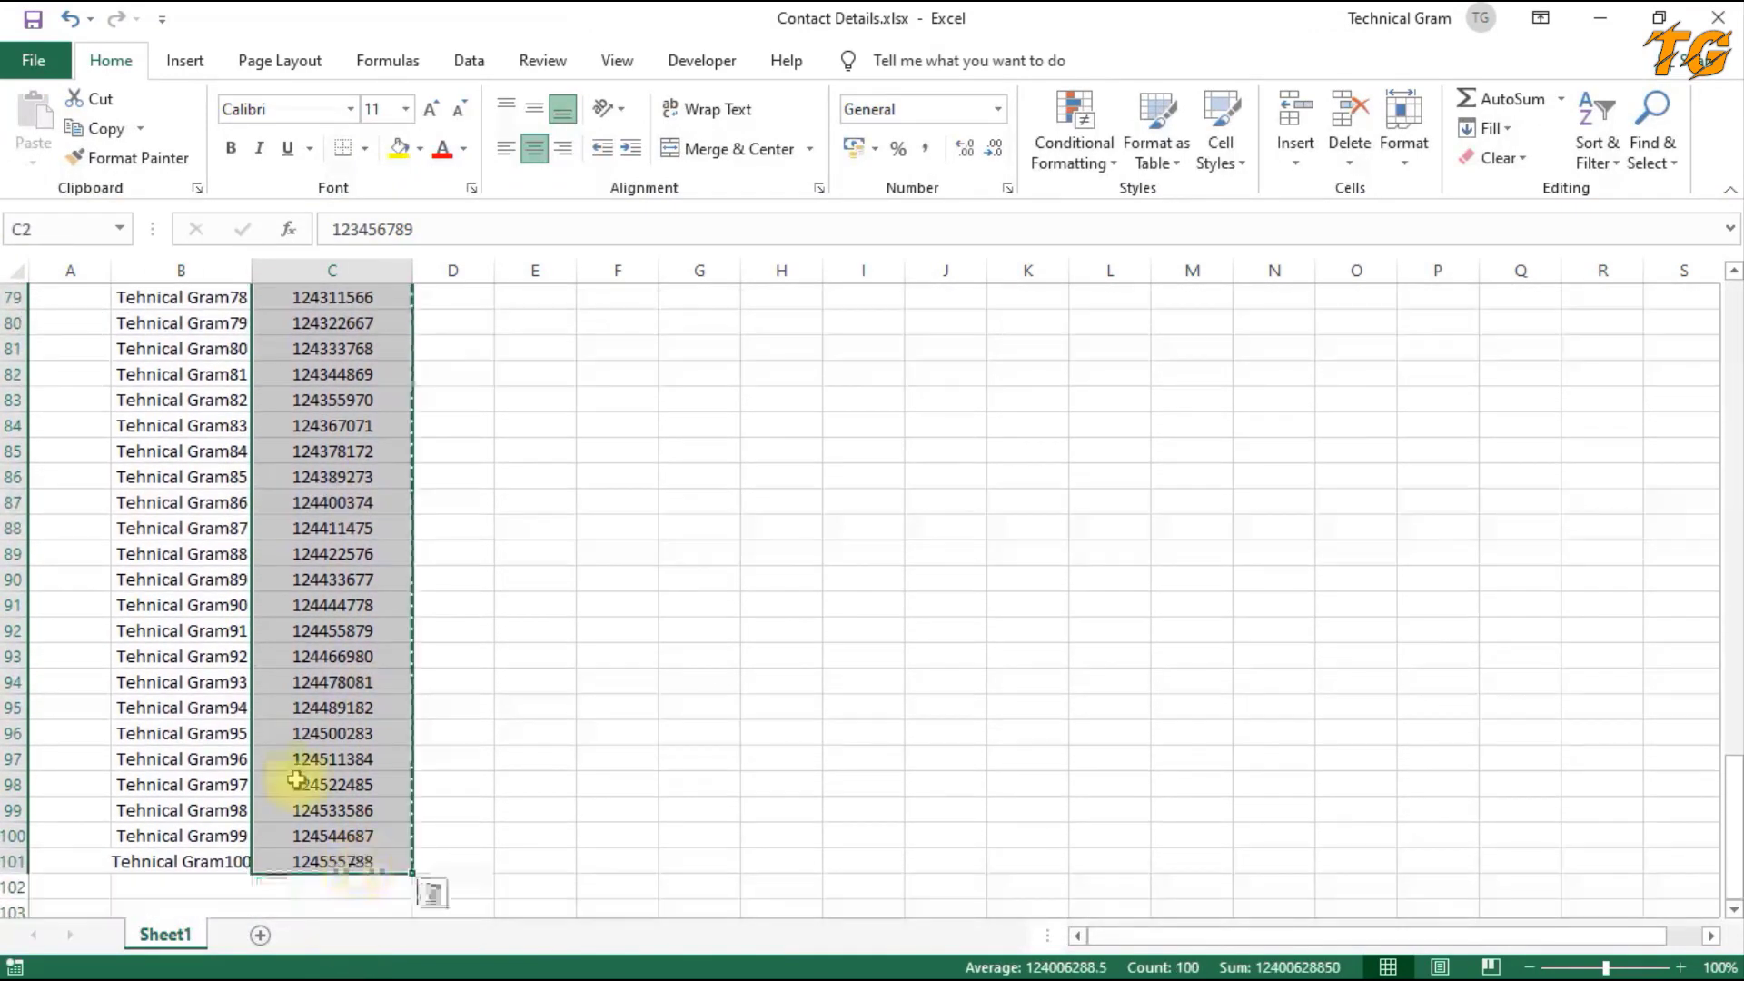
key(ctrl+c)
key(alt+Tab)
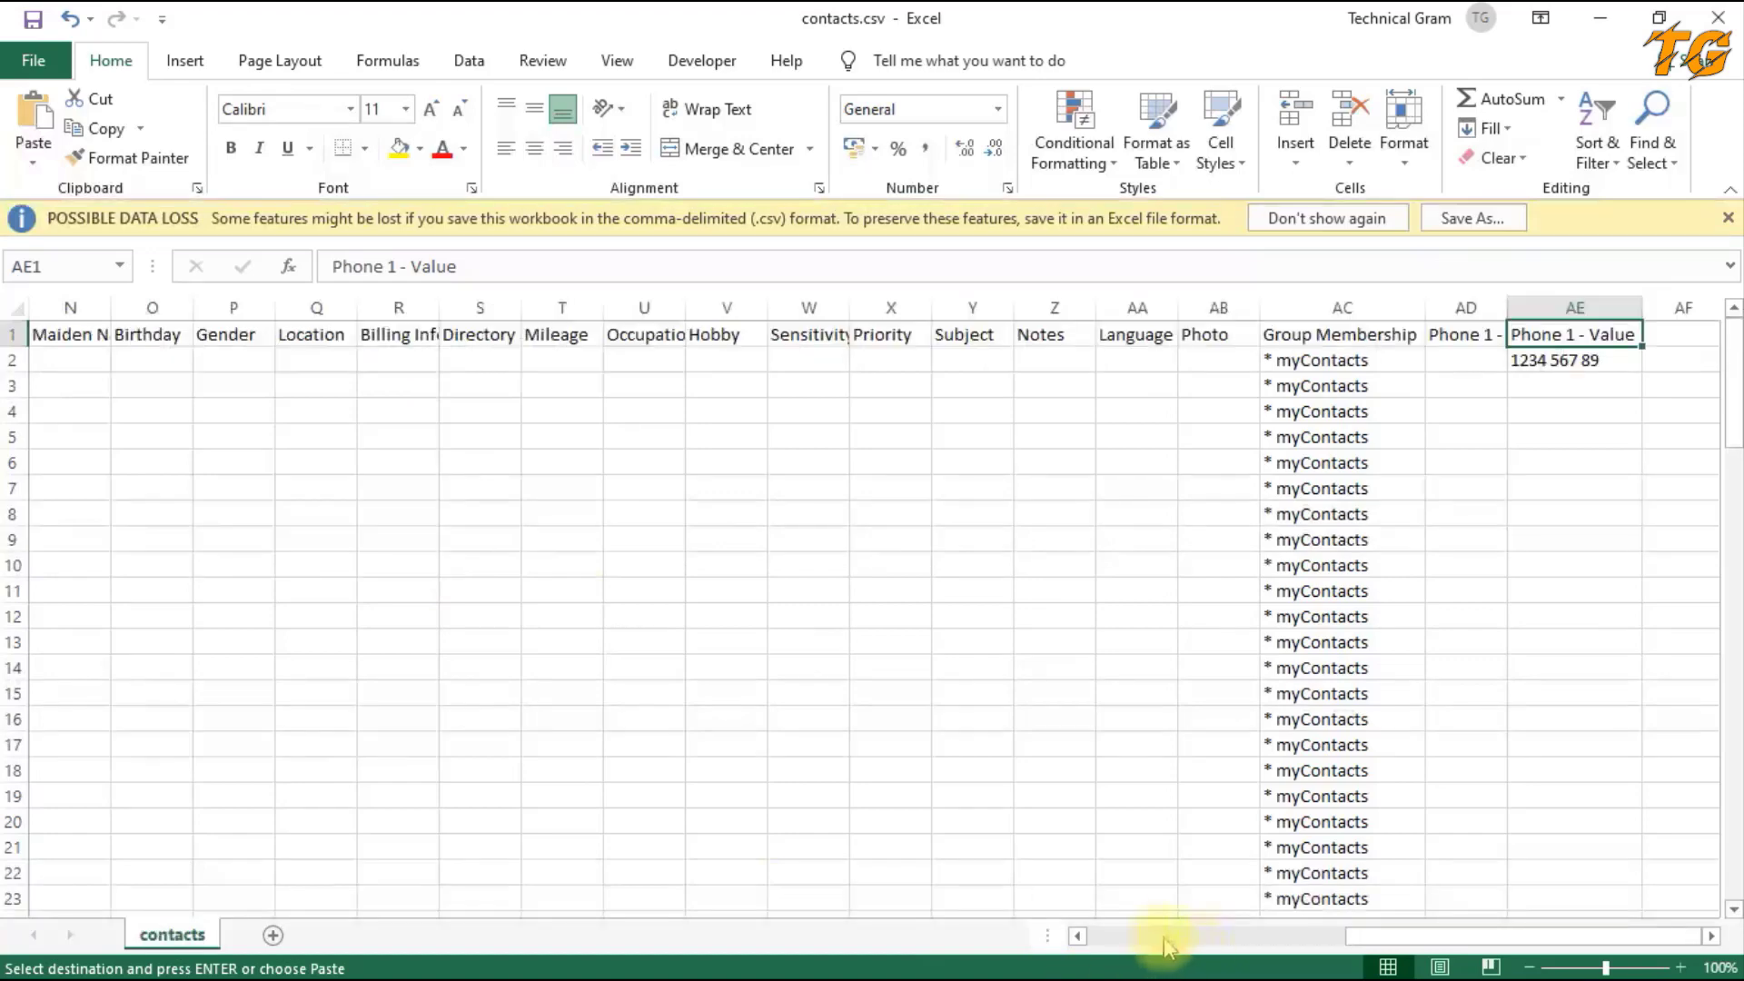
- Paste the numbers into Phone 1 - Value from AE3, cancel copy mode, and open Save As
click(1158, 938)
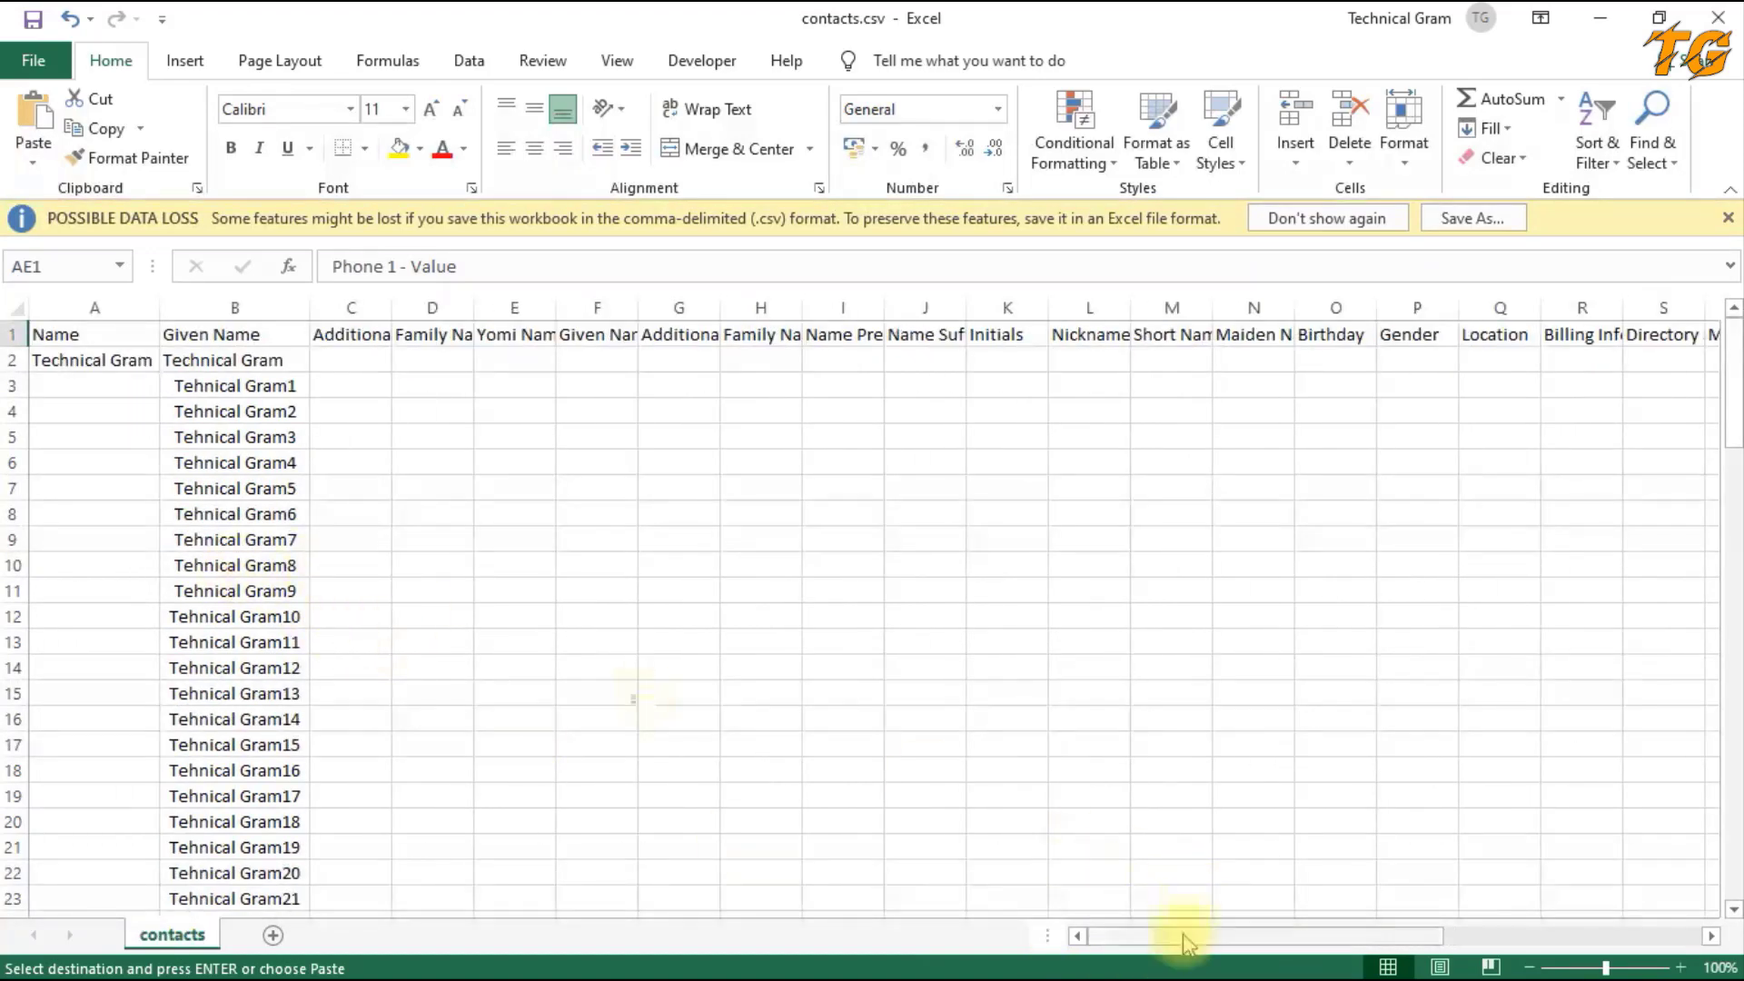
drag(1183, 944, 1454, 940)
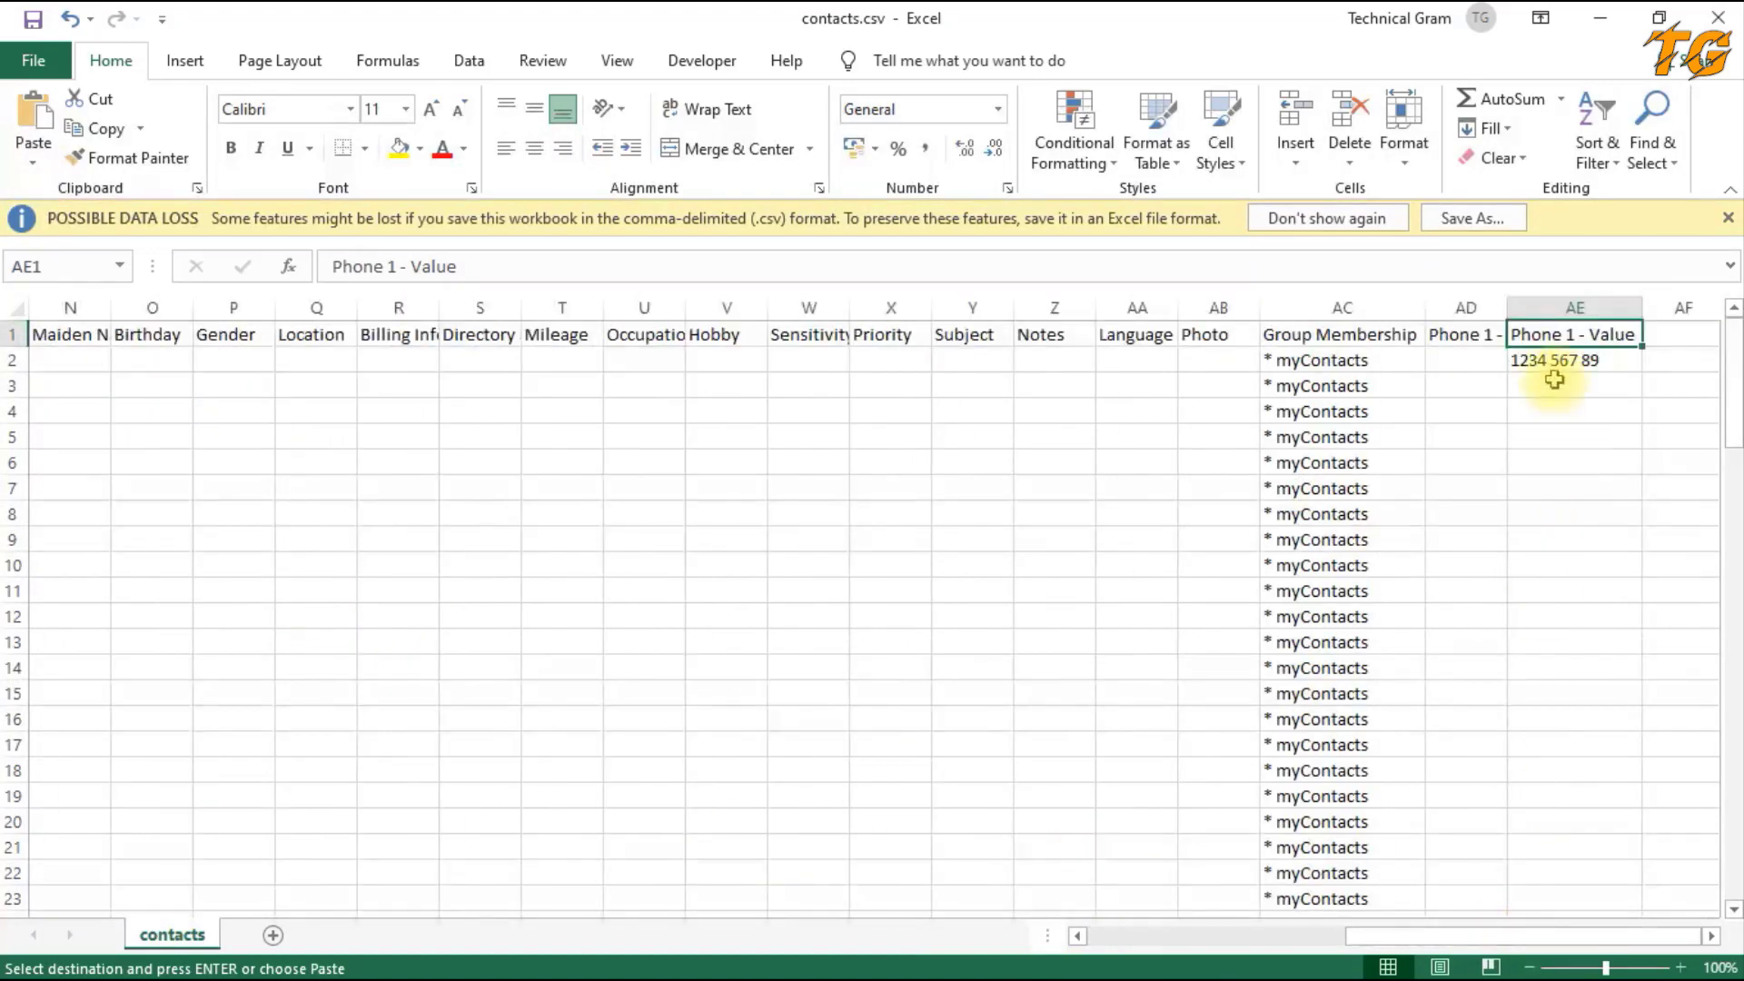
click(1554, 389)
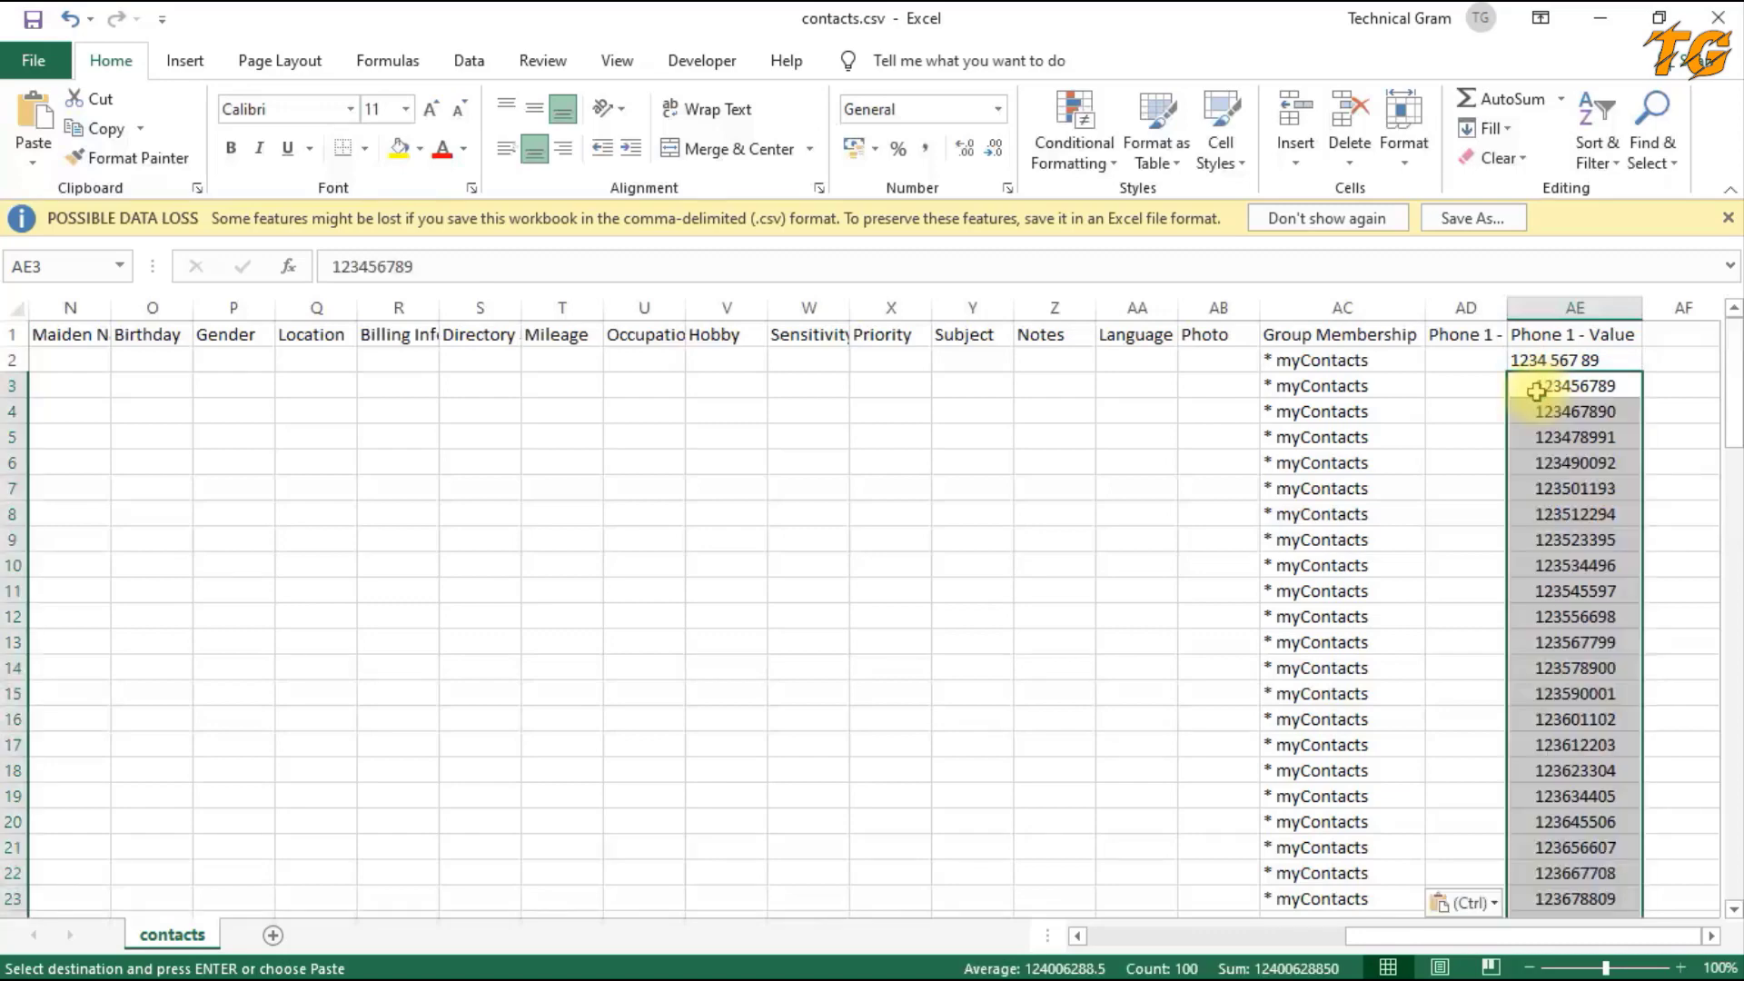
scroll(1340, 745, down, 7)
scroll(1340, 773, down, 6)
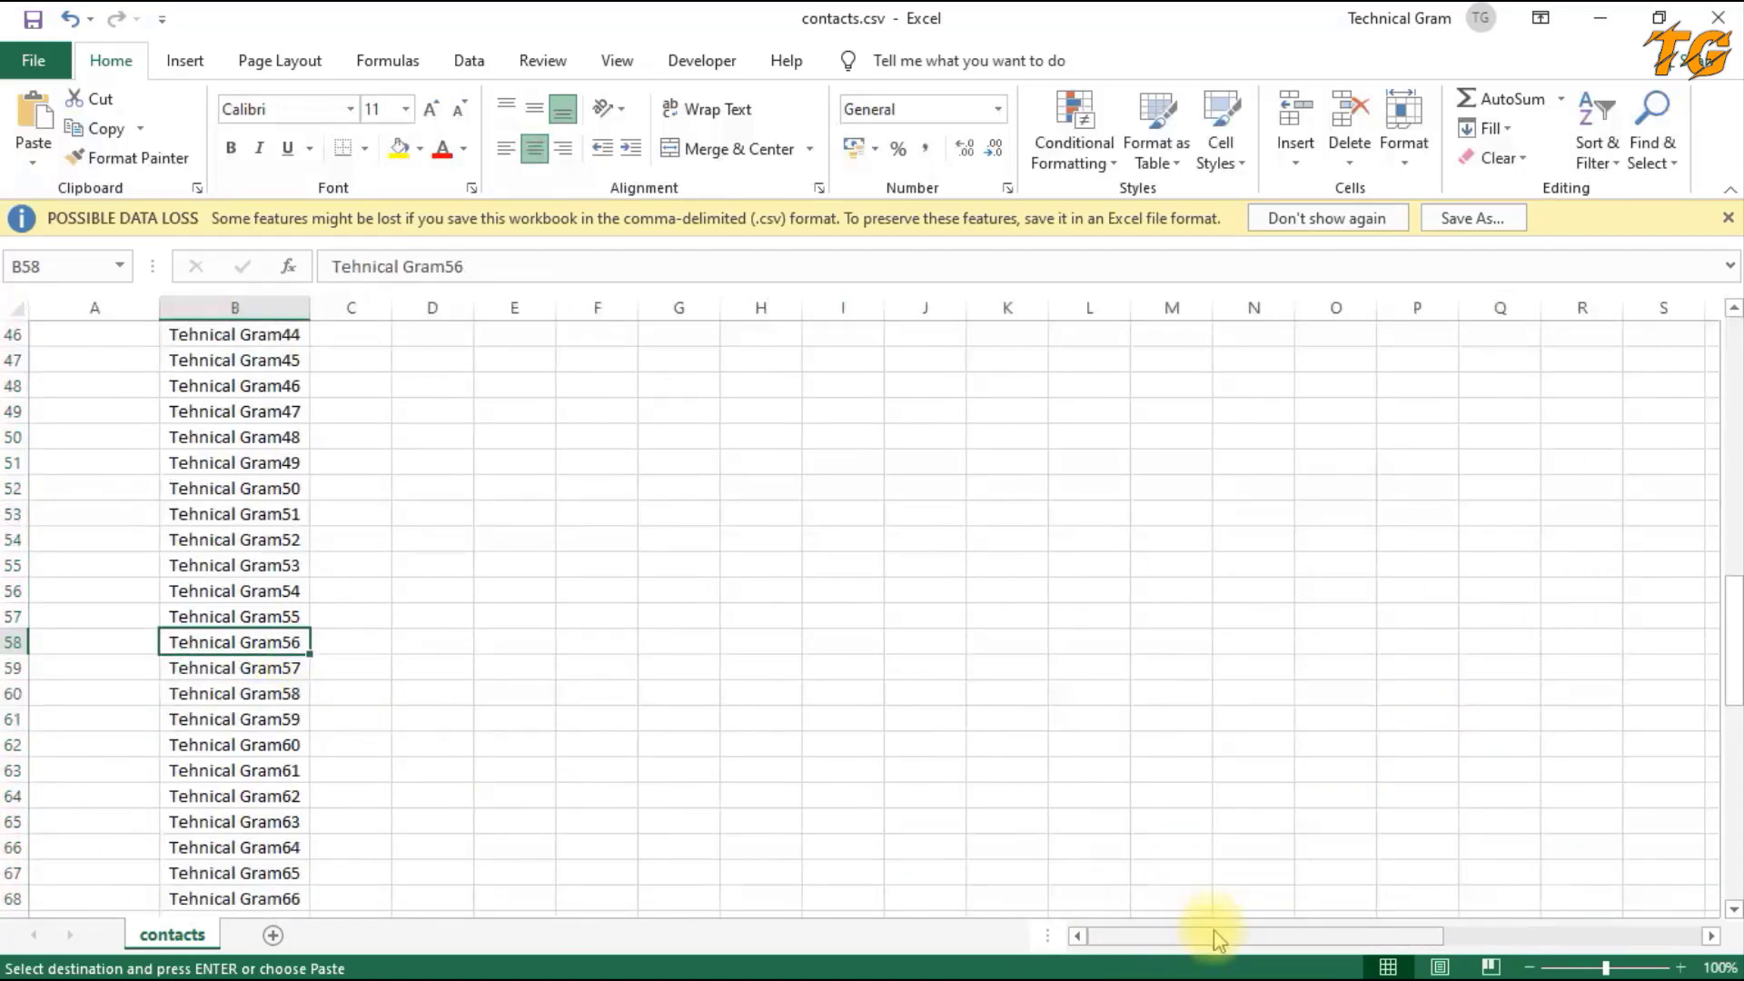
drag(1214, 936, 1476, 935)
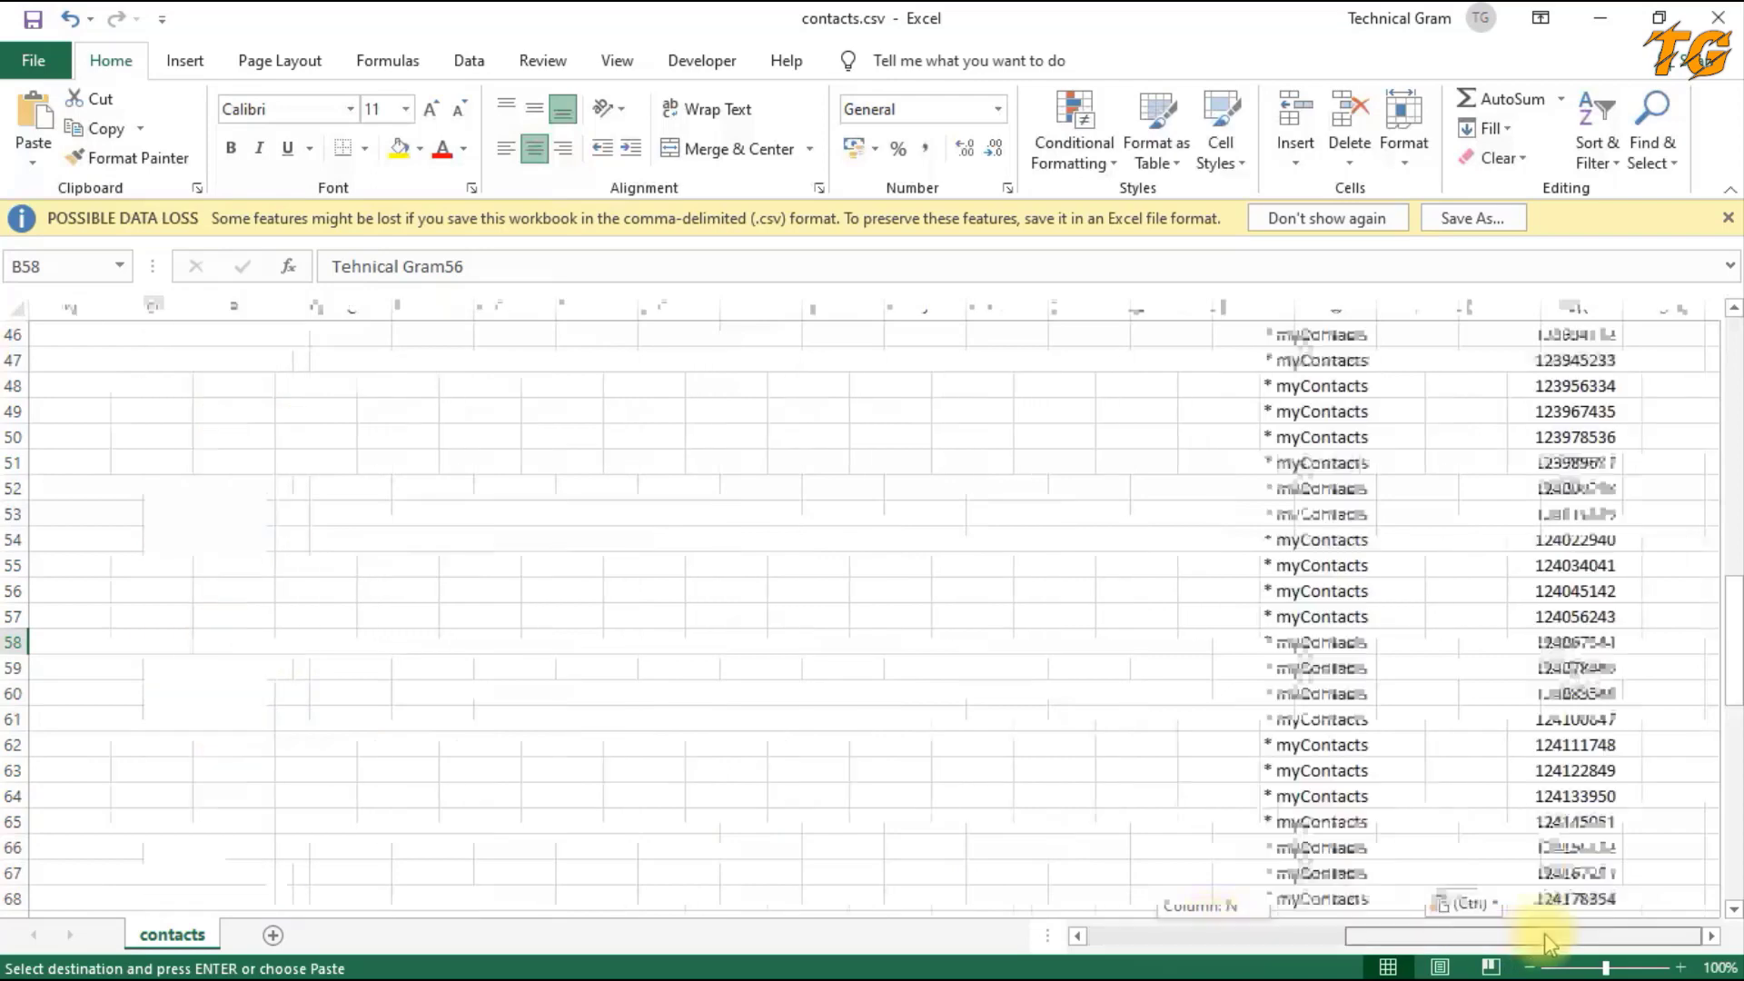
click(1117, 933)
scroll(242, 636, up, 6)
scroll(248, 598, up, 5)
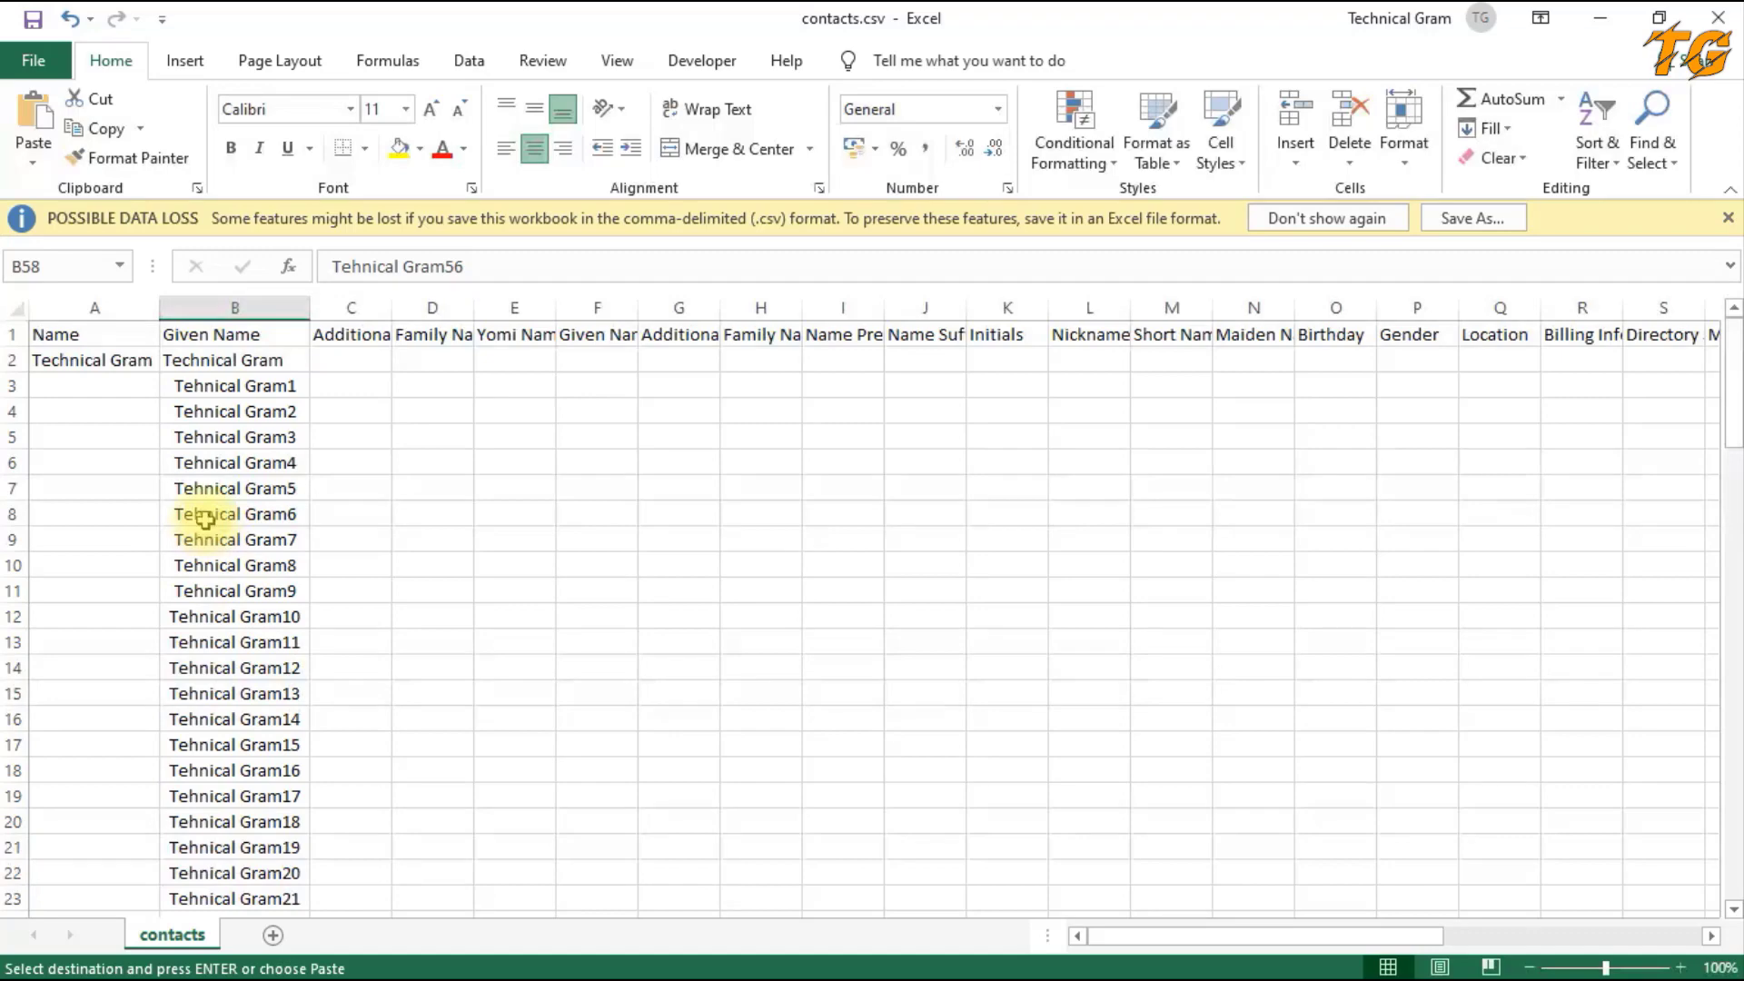
key(Escape)
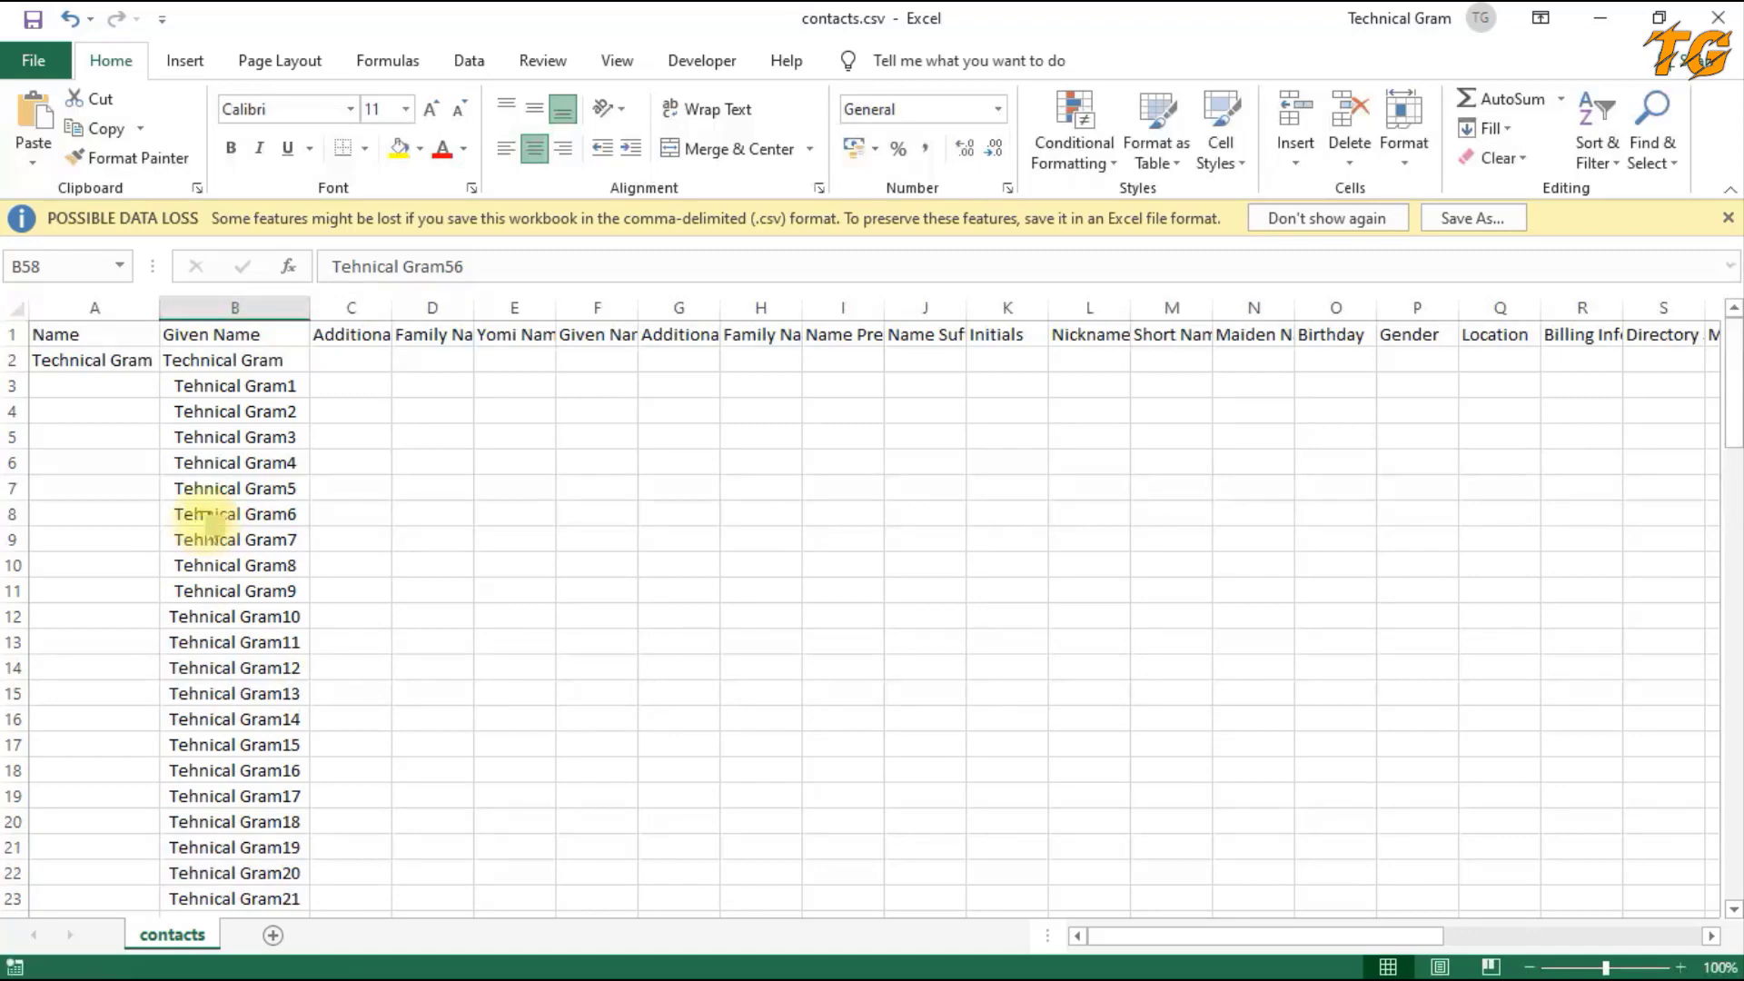
key(F12)
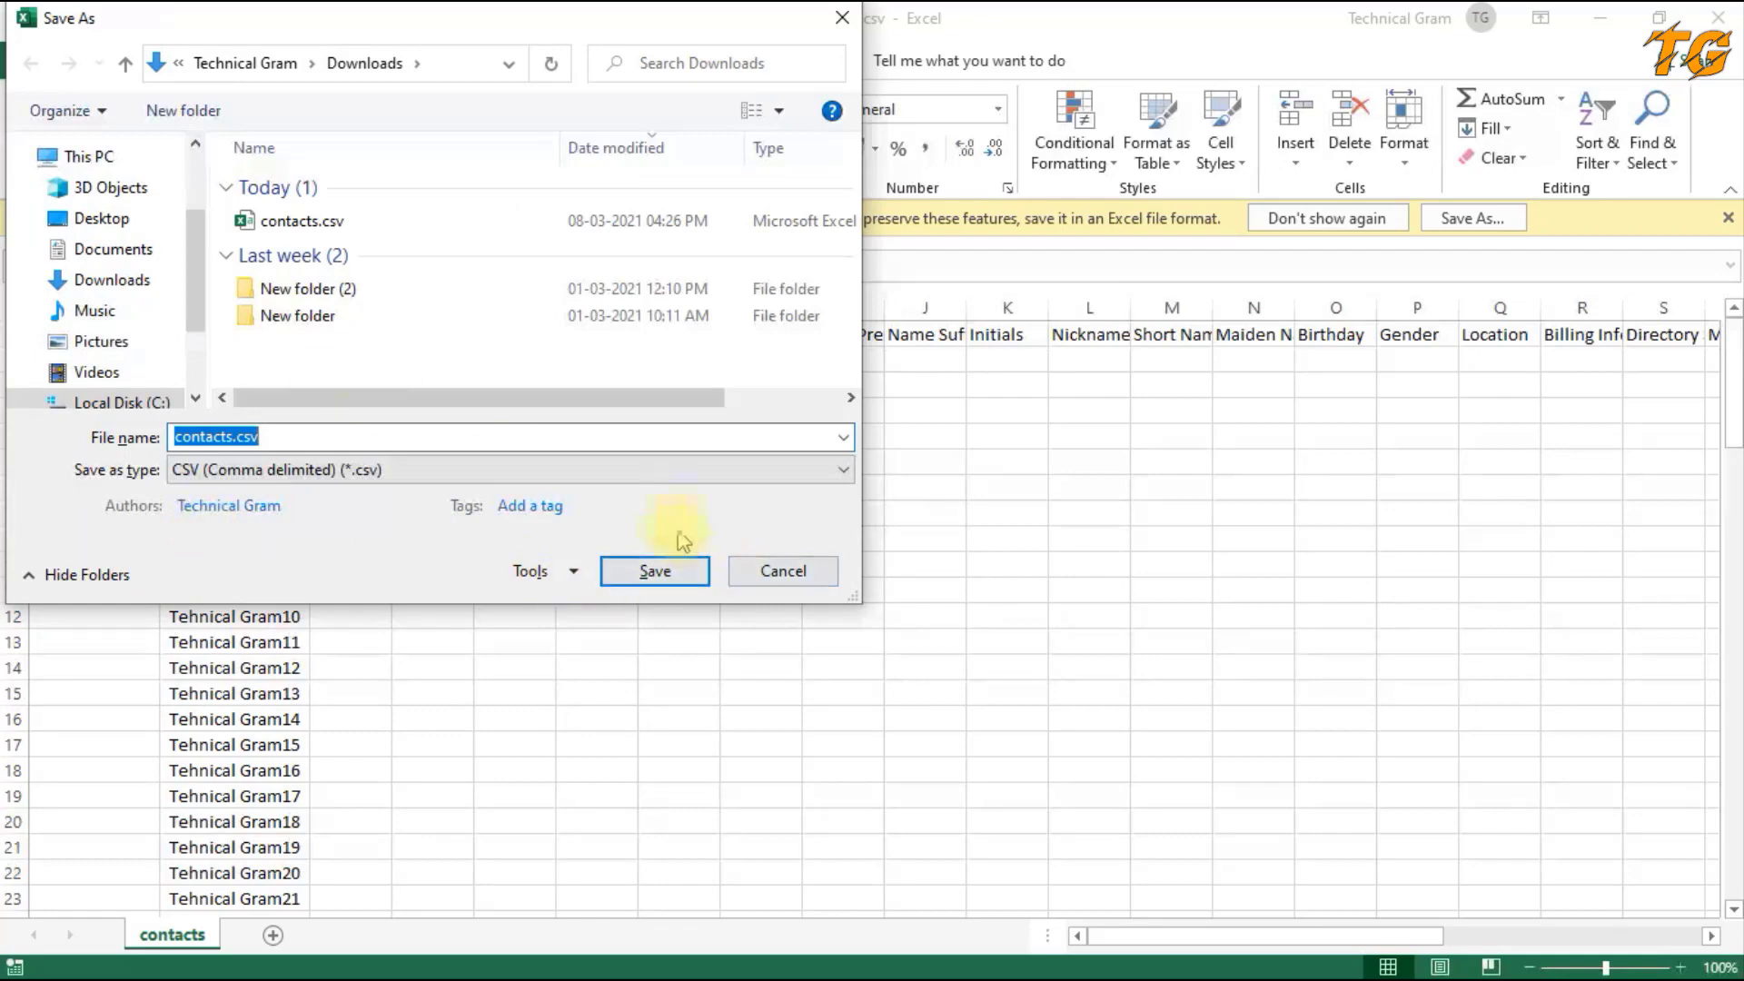
- Save the sheet to the Desktop as contacts.csv in CSV (Comma delimited) format
click(754, 571)
click(47, 76)
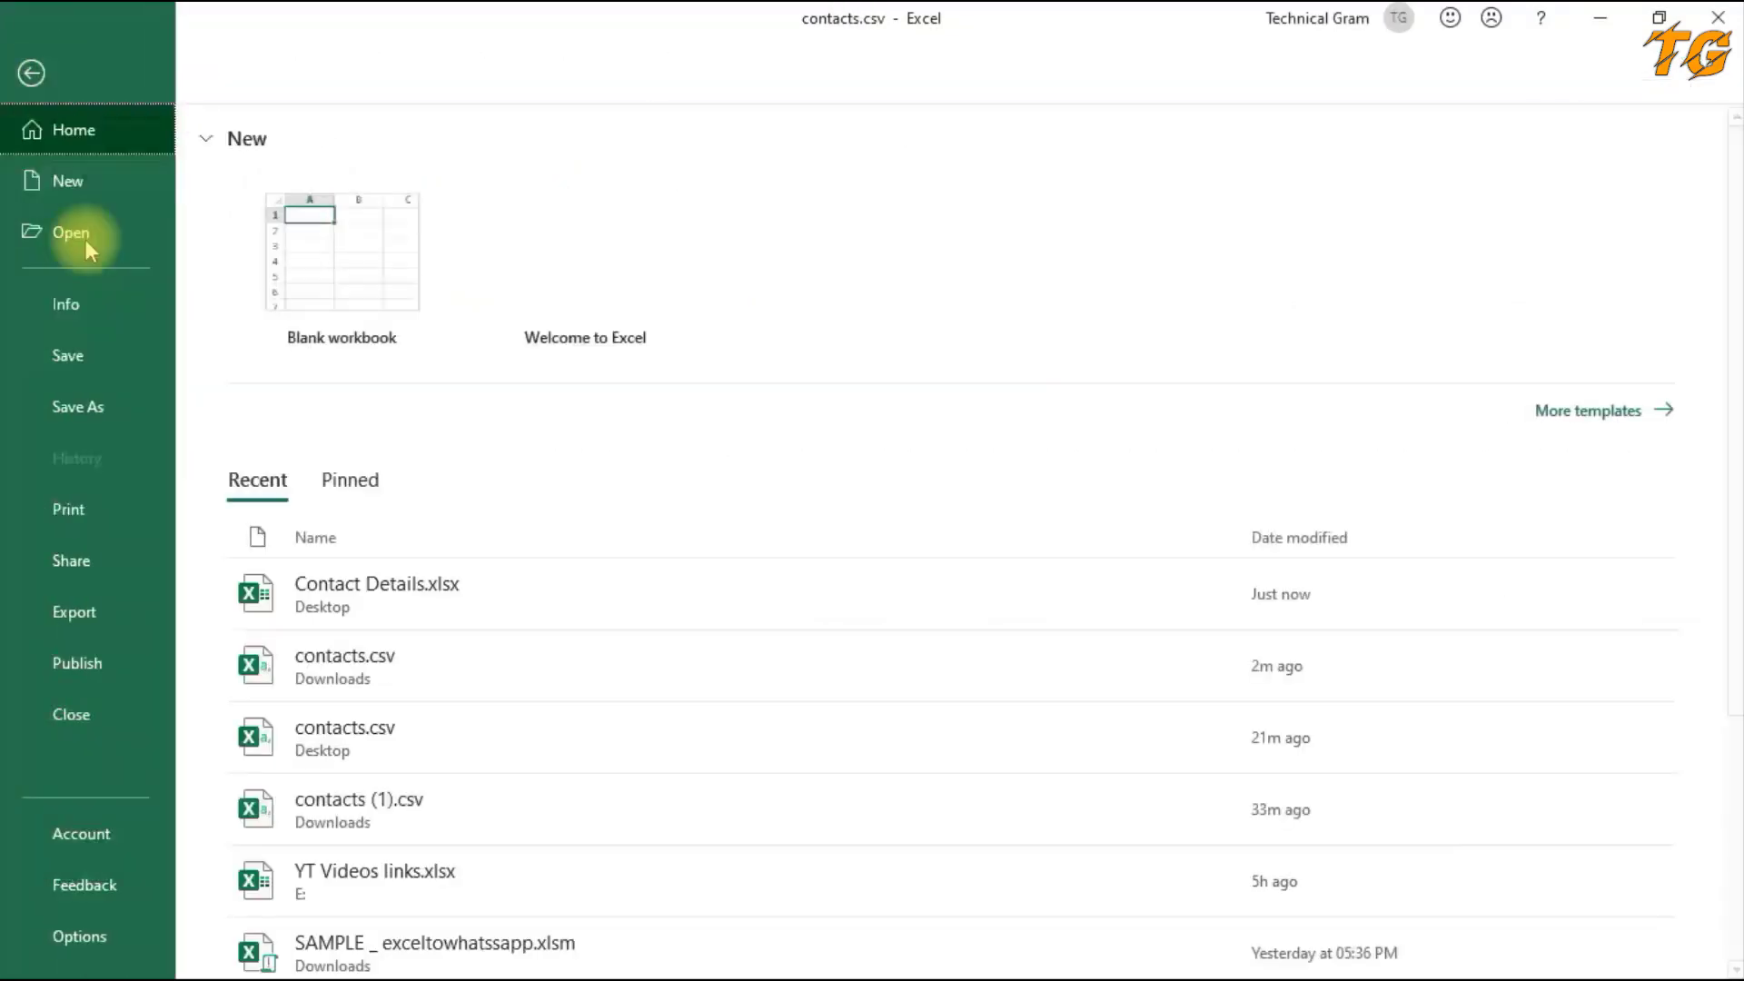
click(105, 411)
click(327, 511)
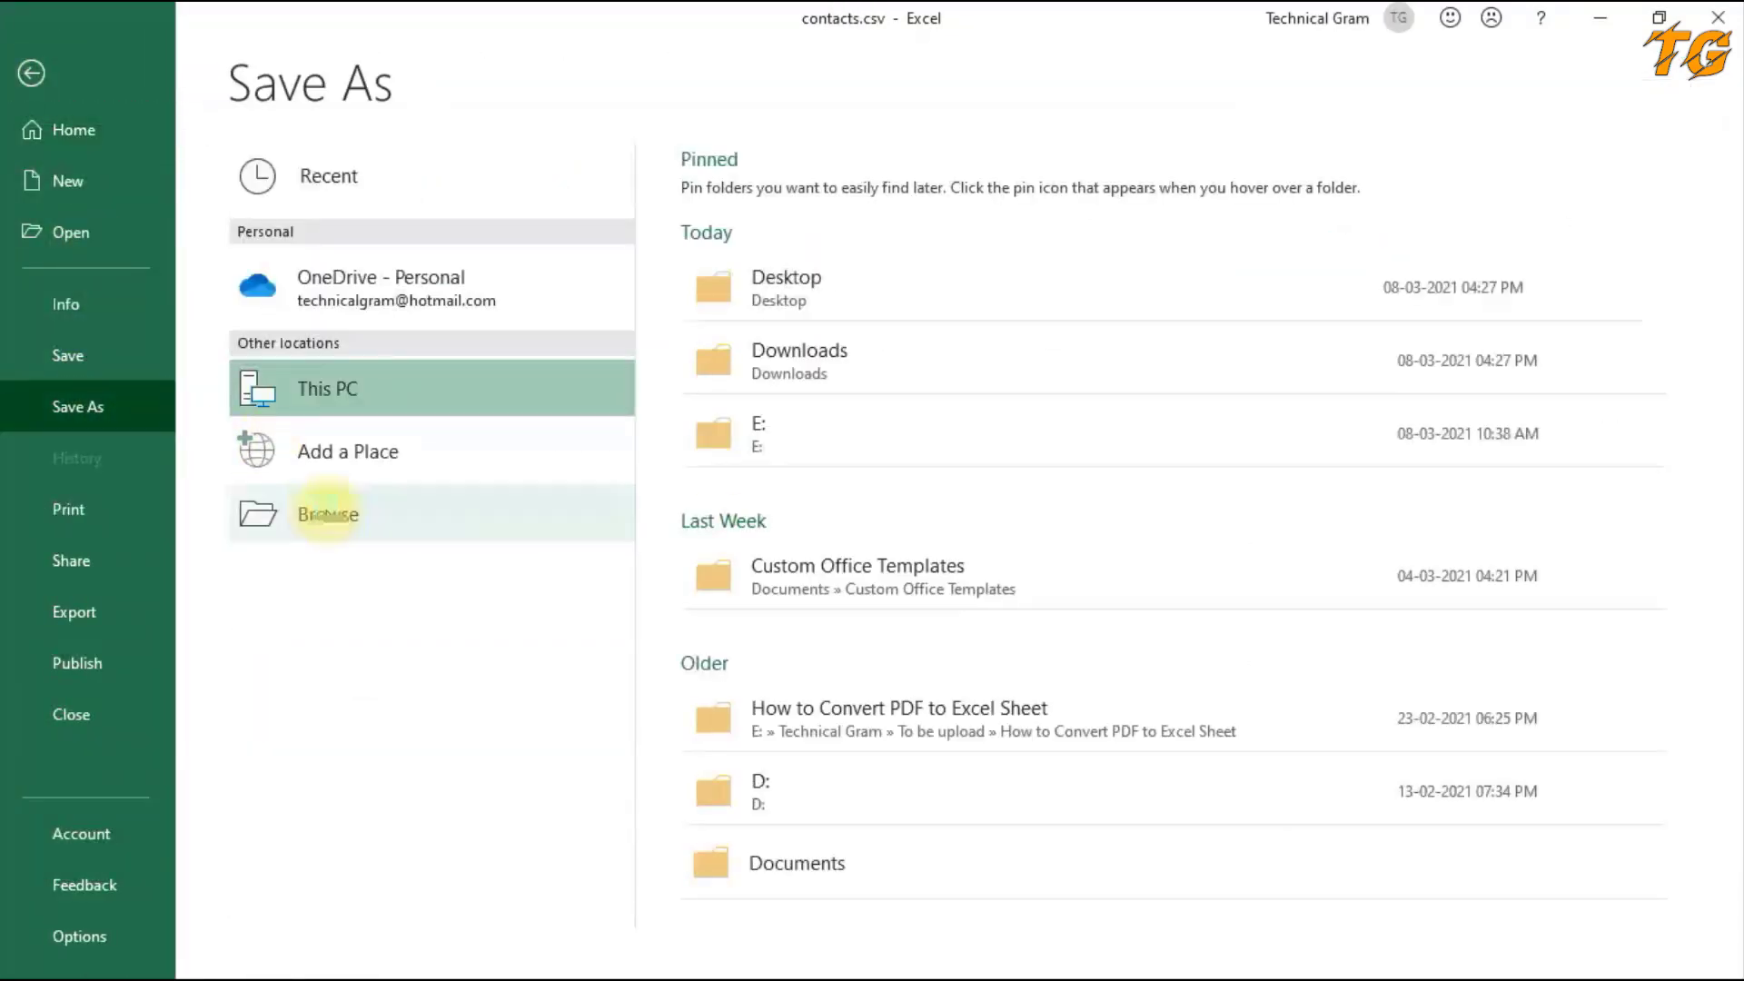
click(102, 217)
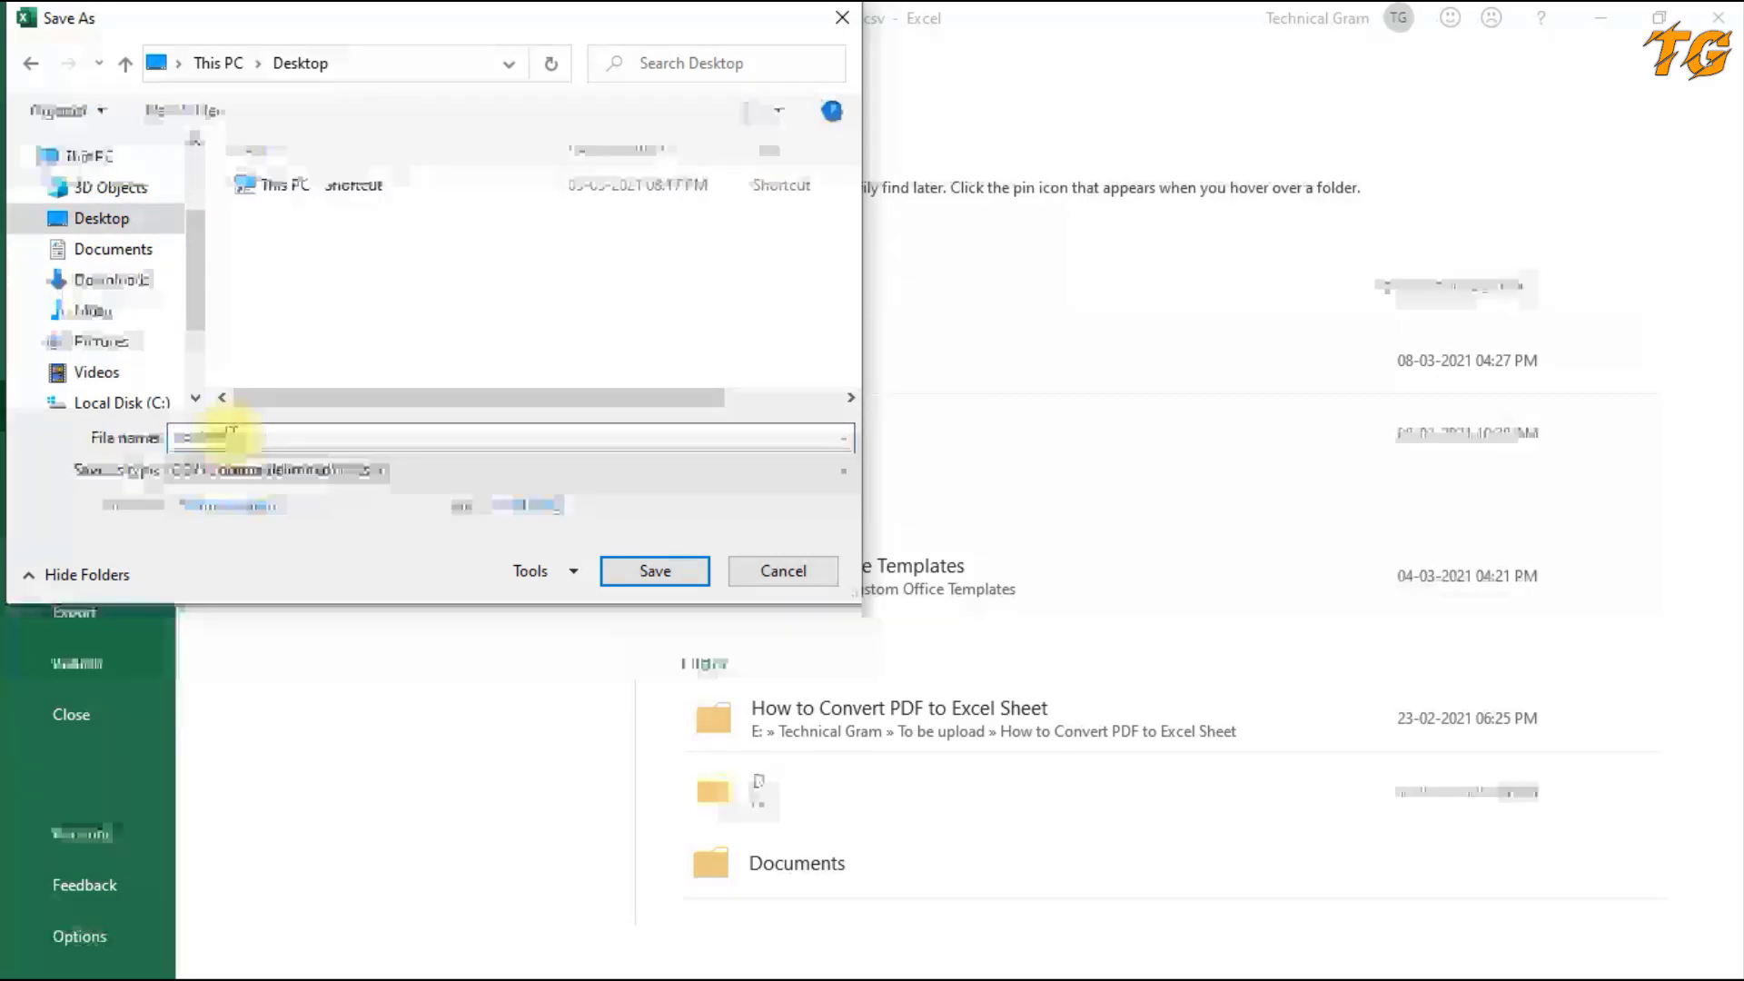
click(233, 437)
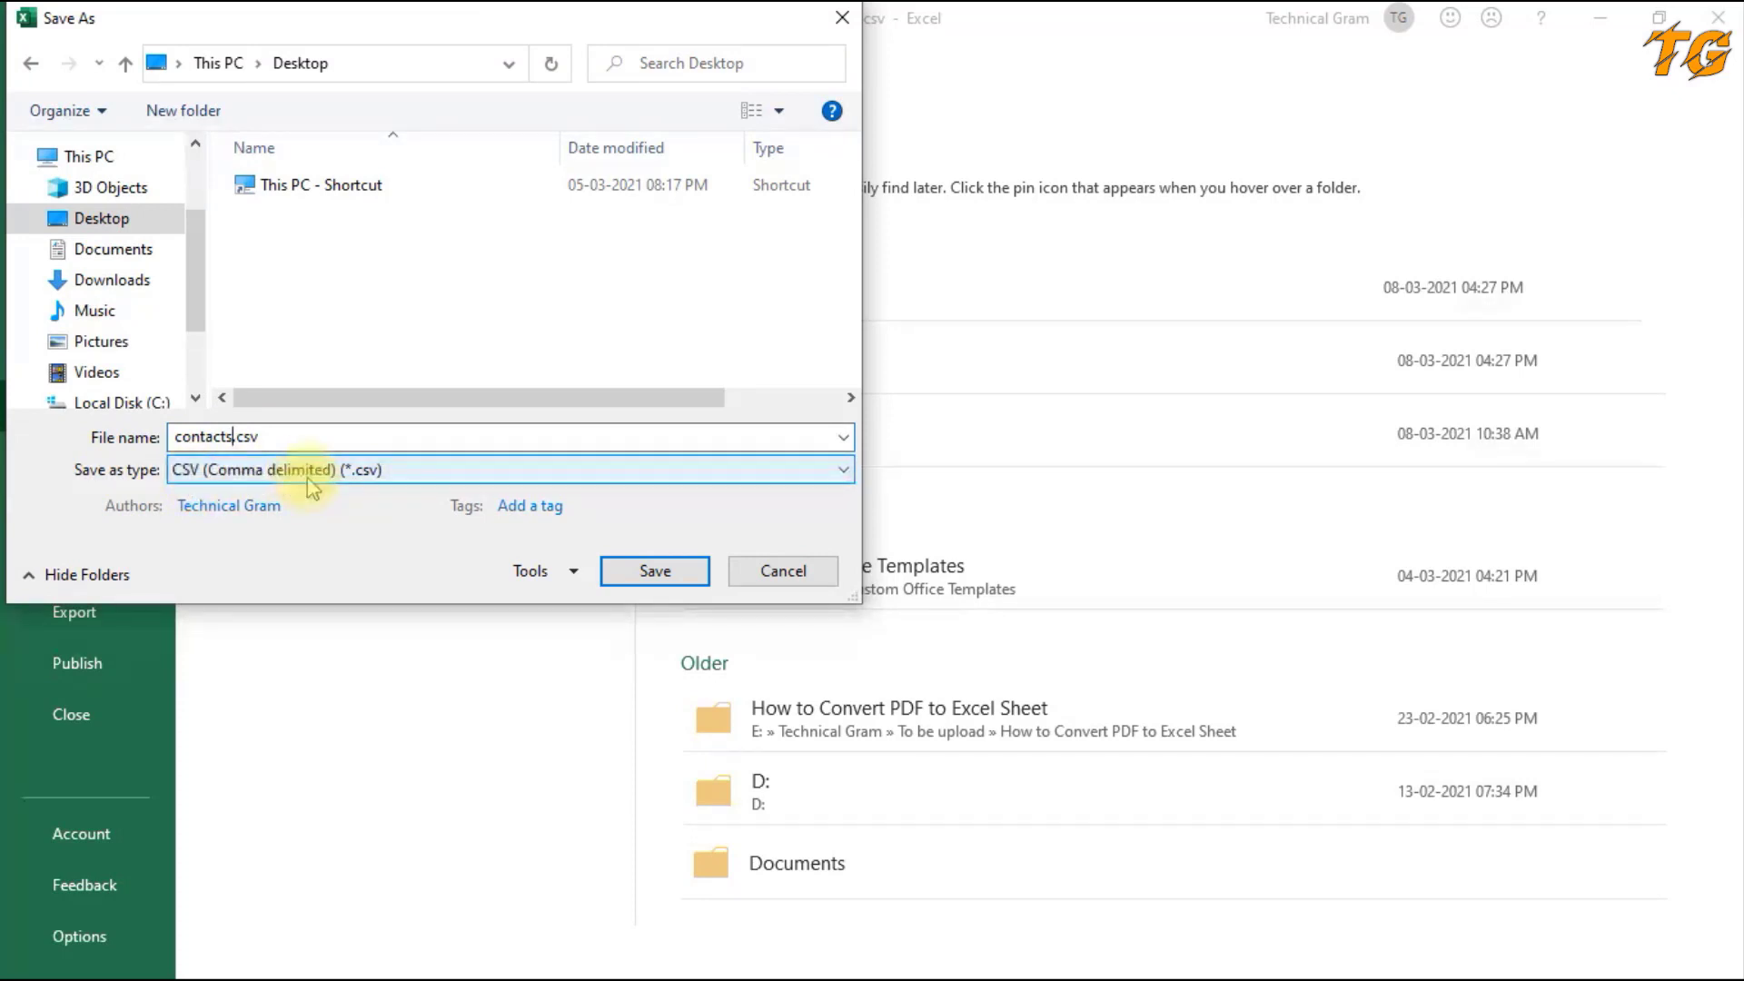
click(655, 573)
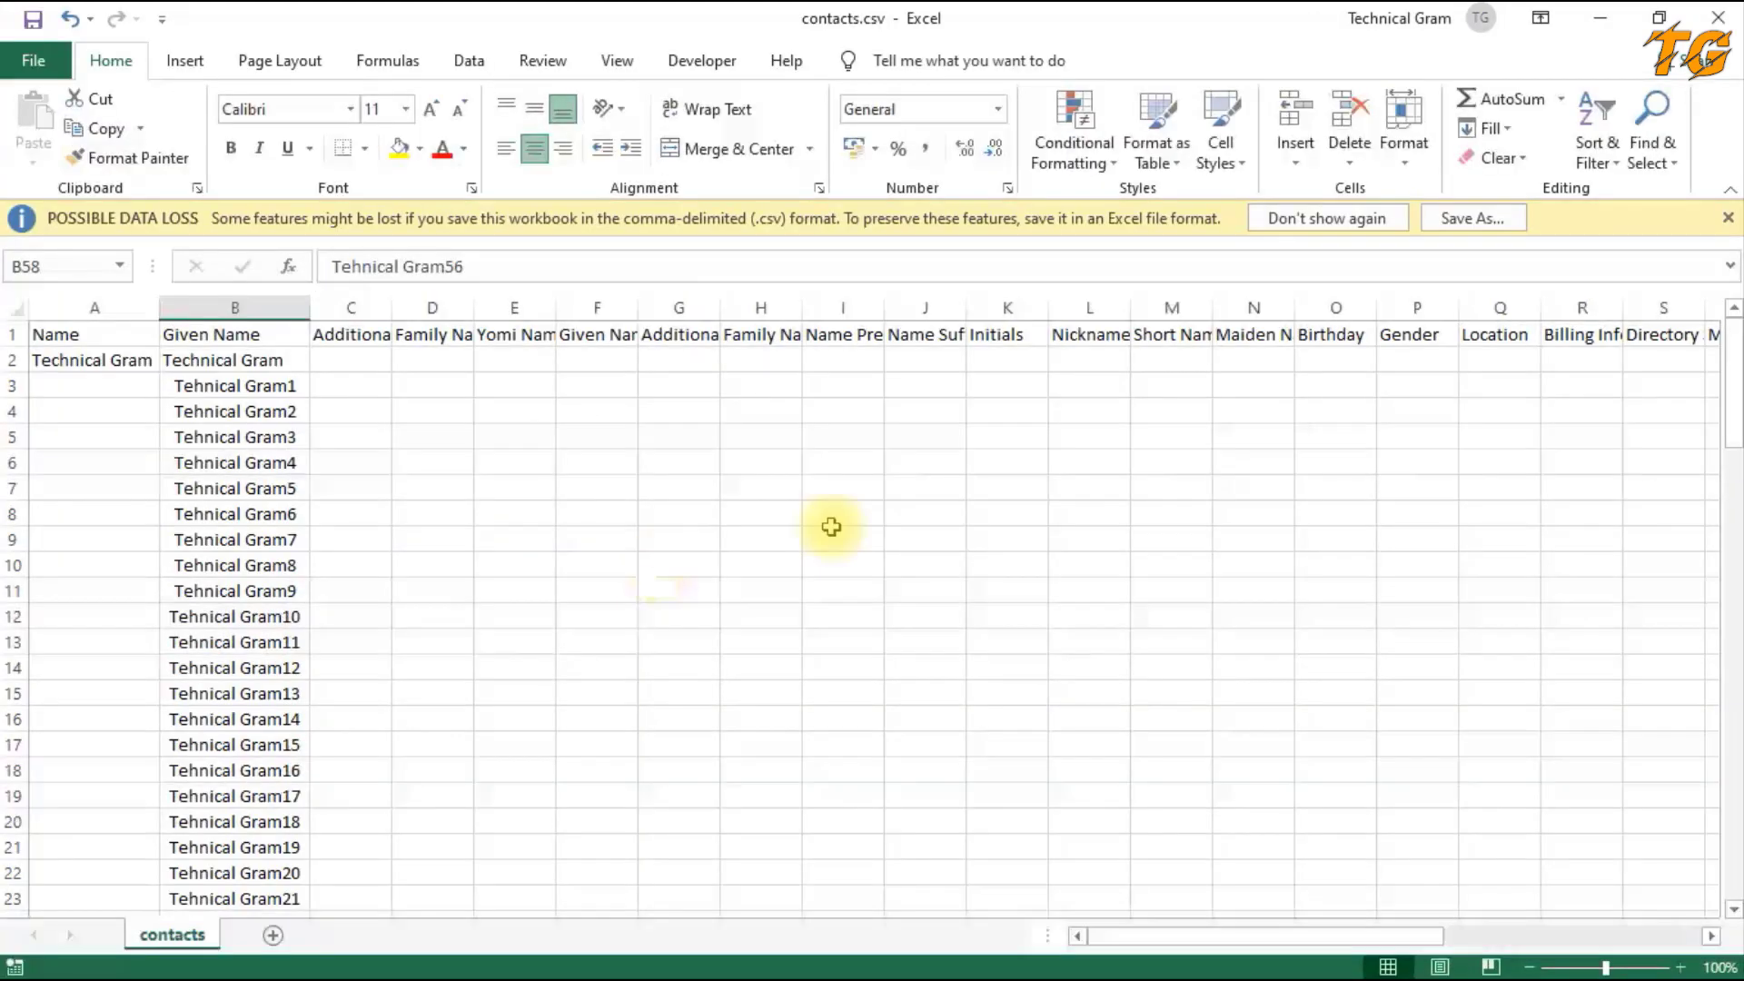
- Set aside both Excel workbooks, return to Google Contacts in Chrome, and start an import
click(1611, 24)
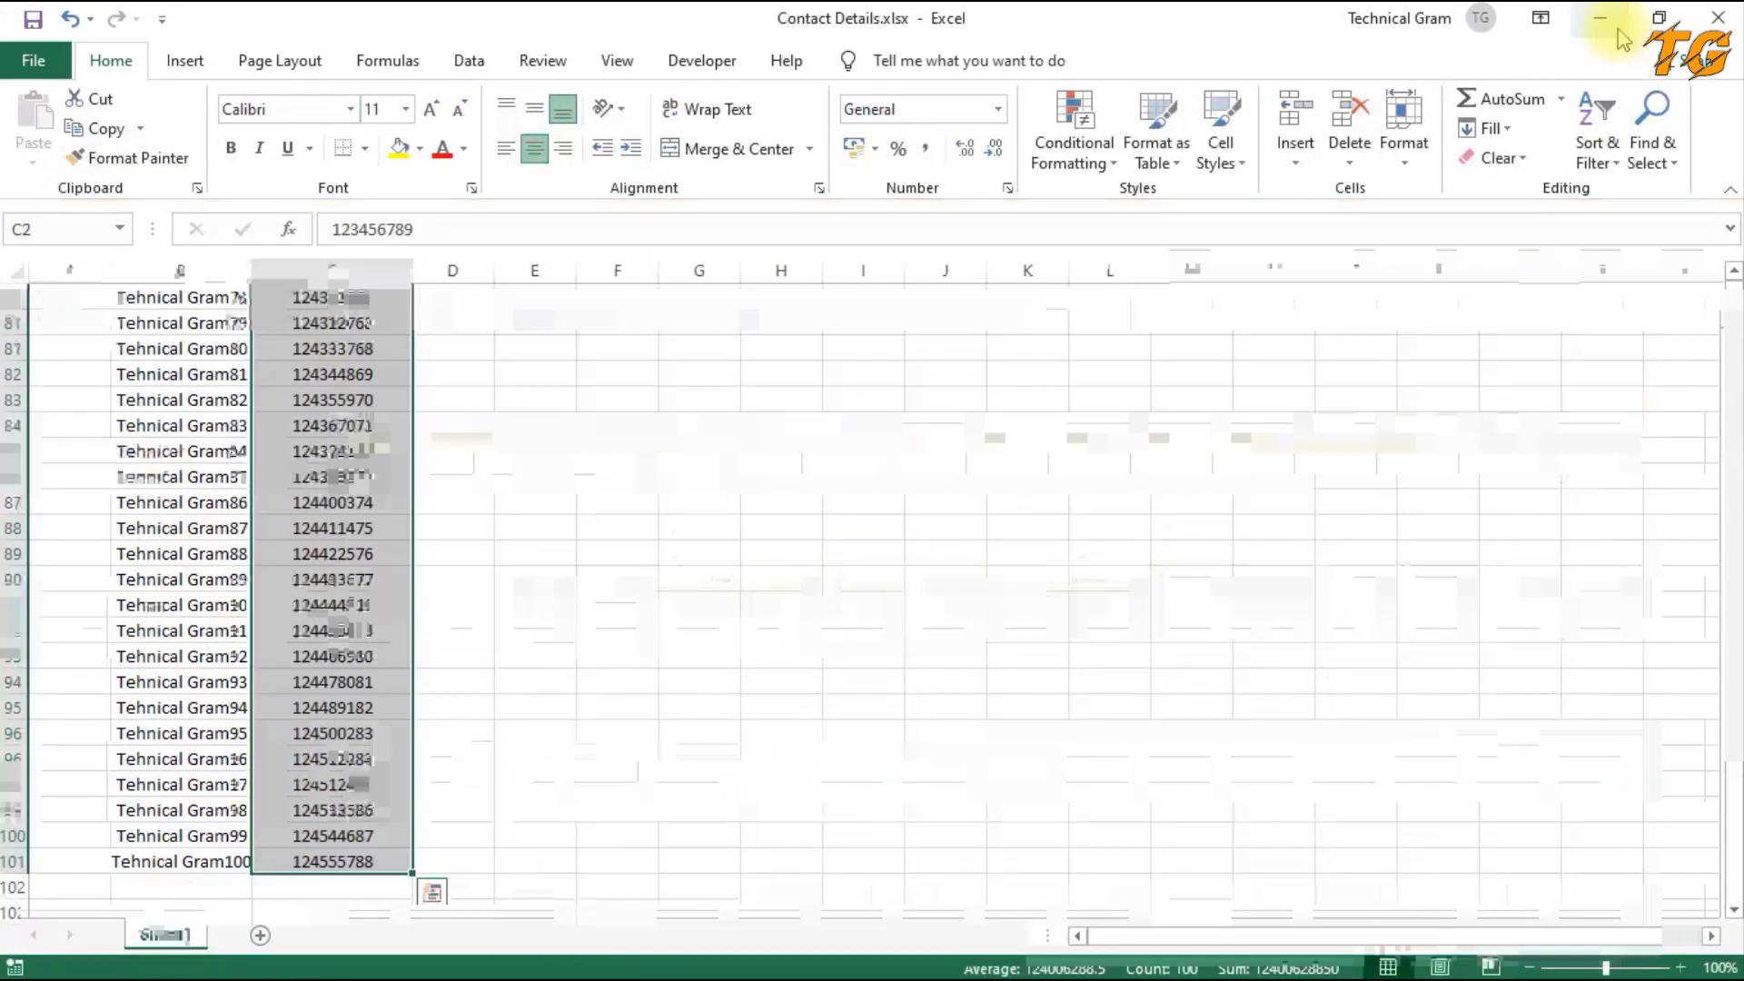
click(1604, 24)
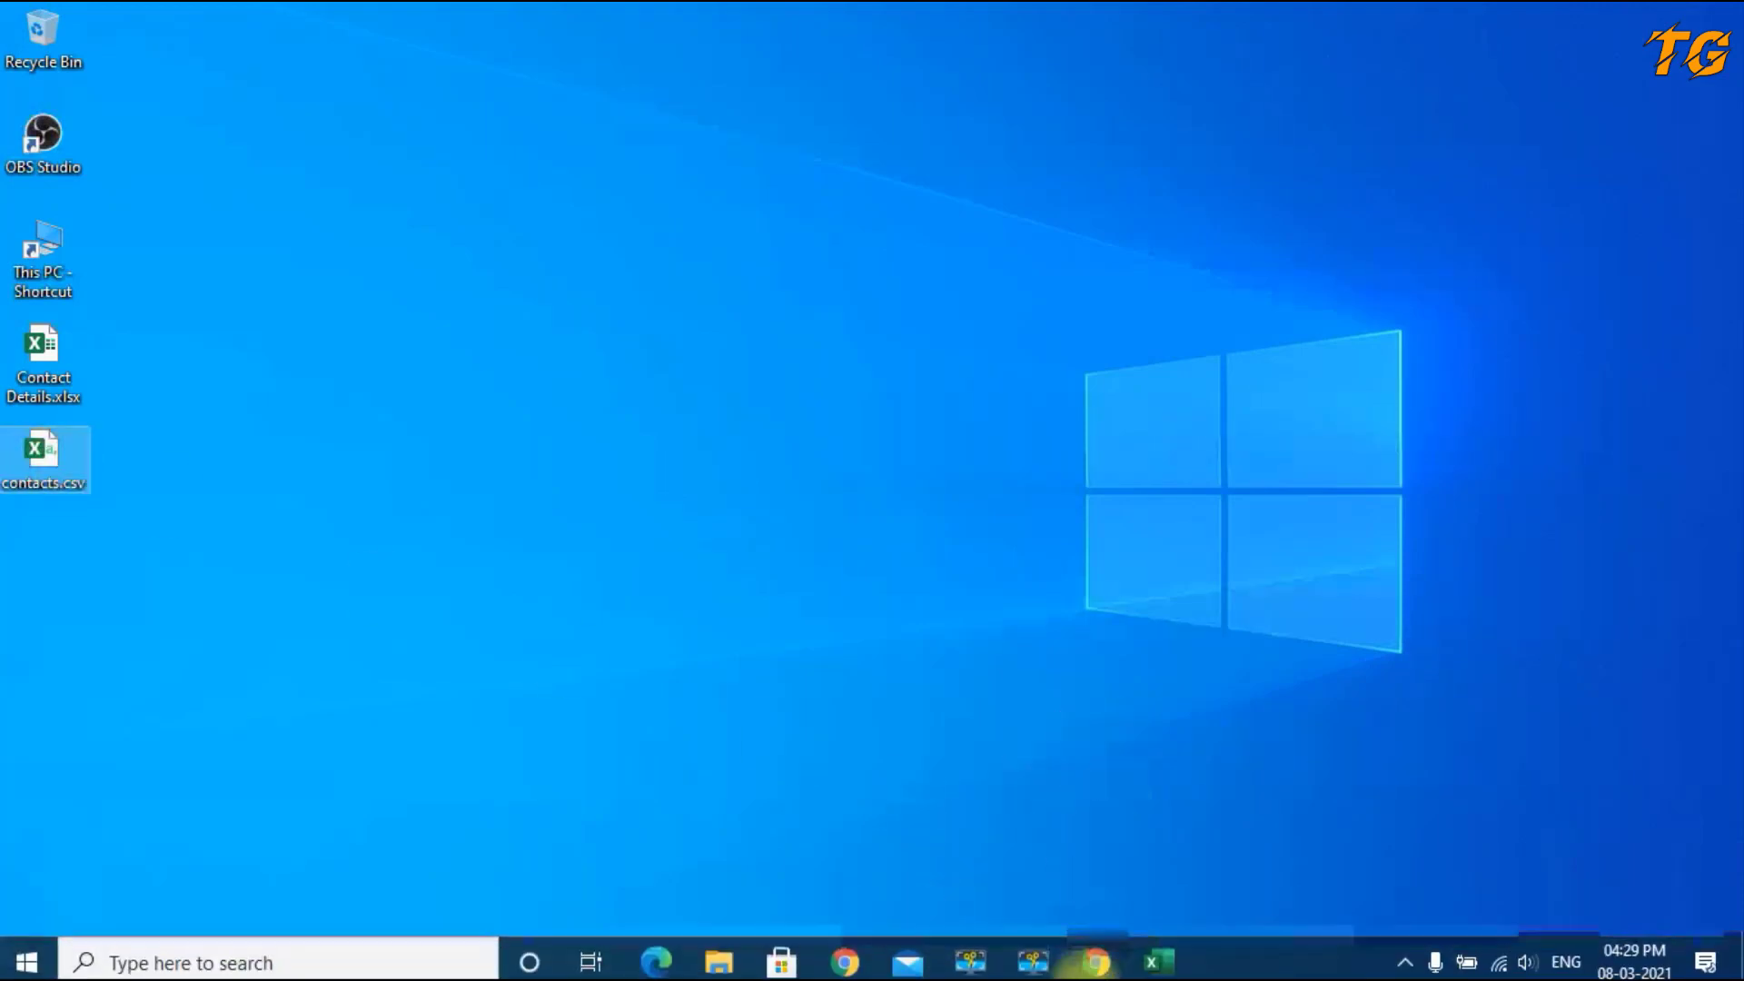
click(1097, 961)
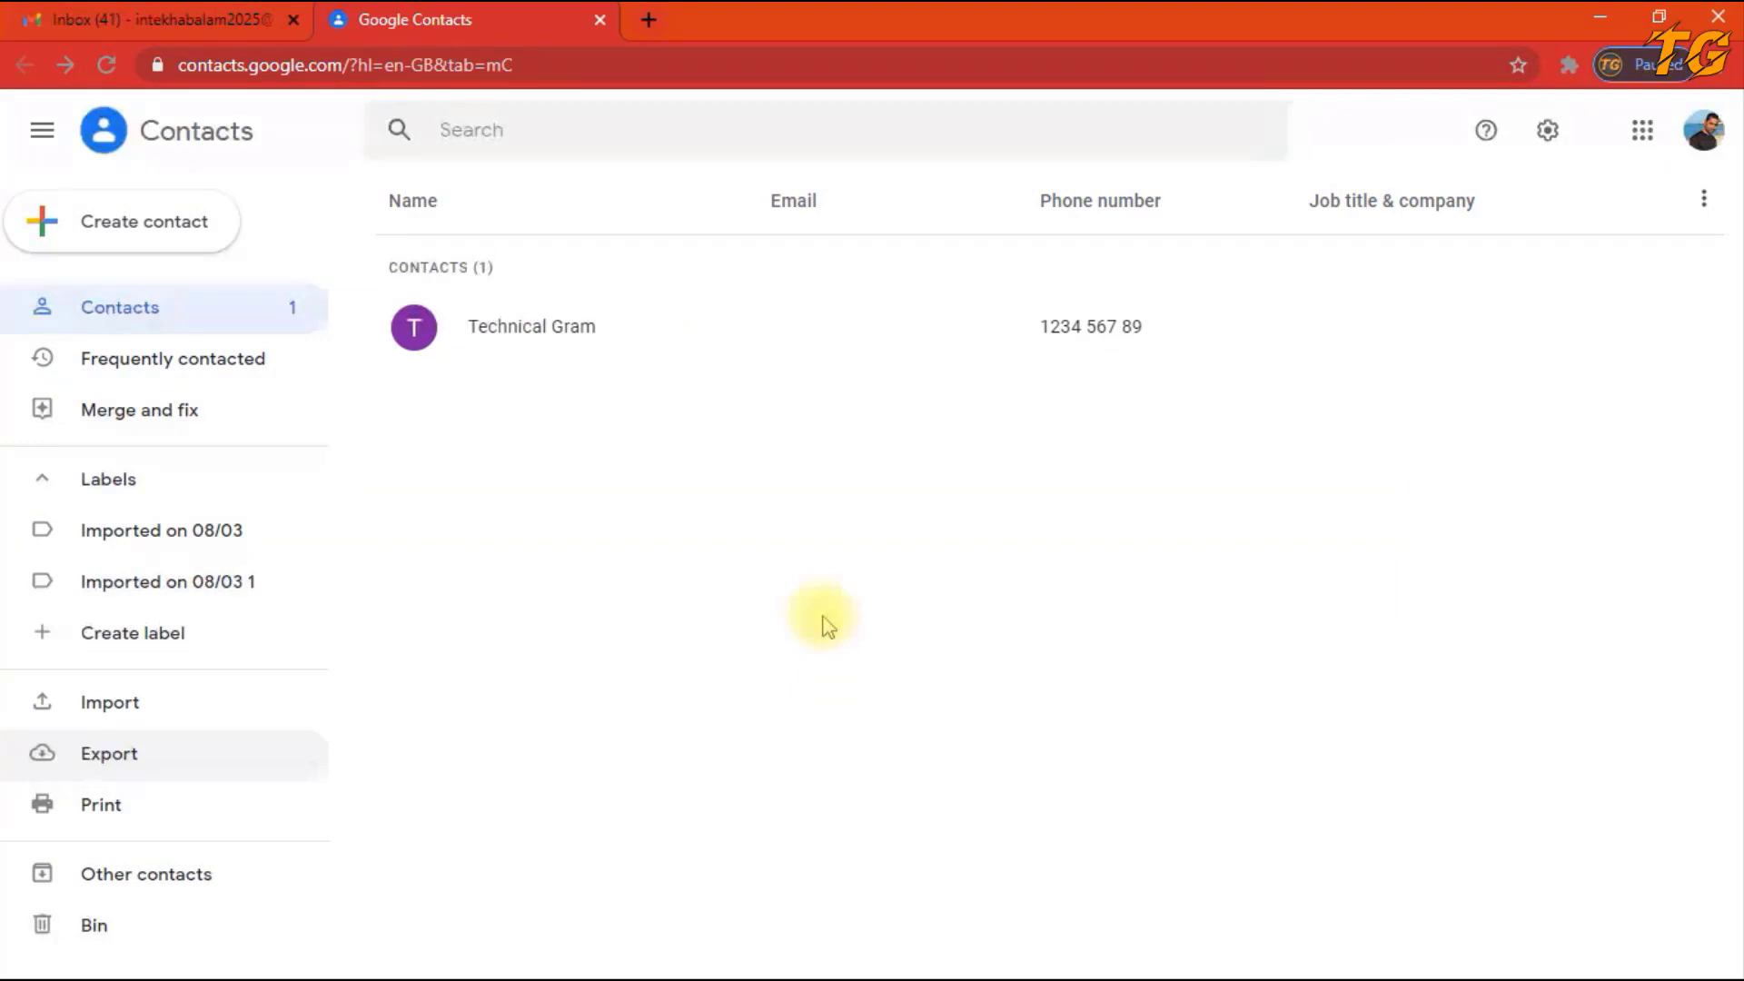
click(132, 707)
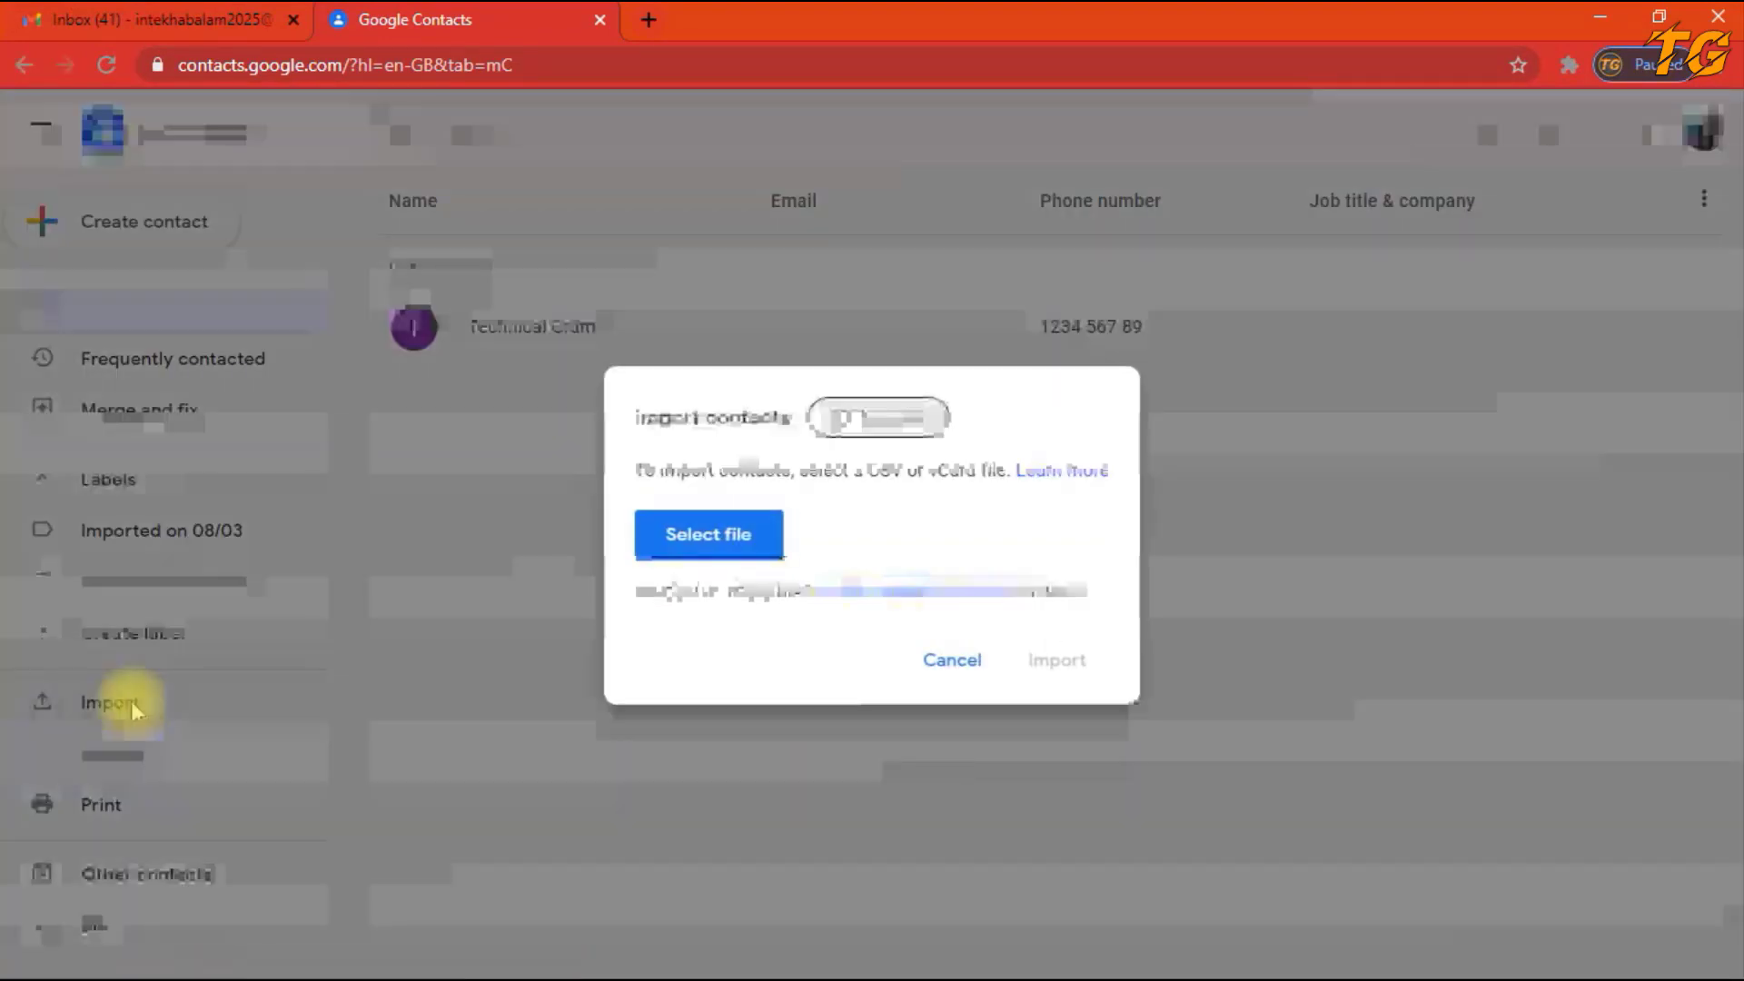
- Import contacts.csv from the Desktop, adding 101 contacts under the 'Imported on 08/03 2' label
click(704, 543)
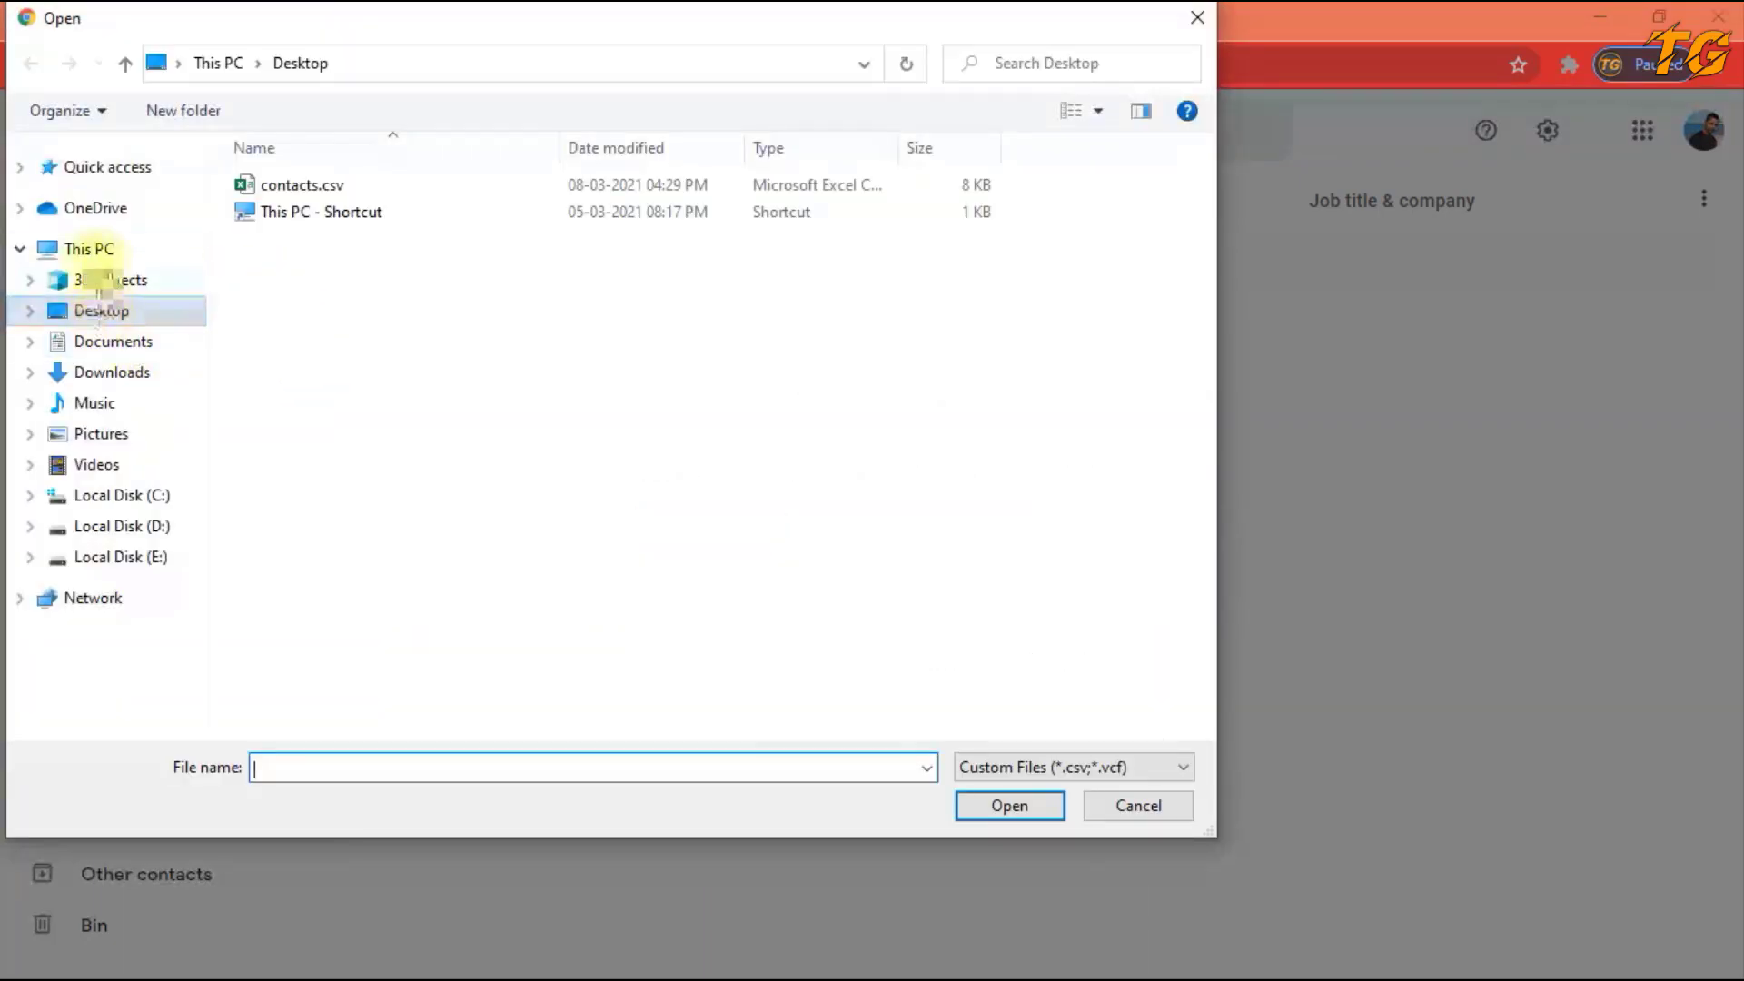
click(100, 311)
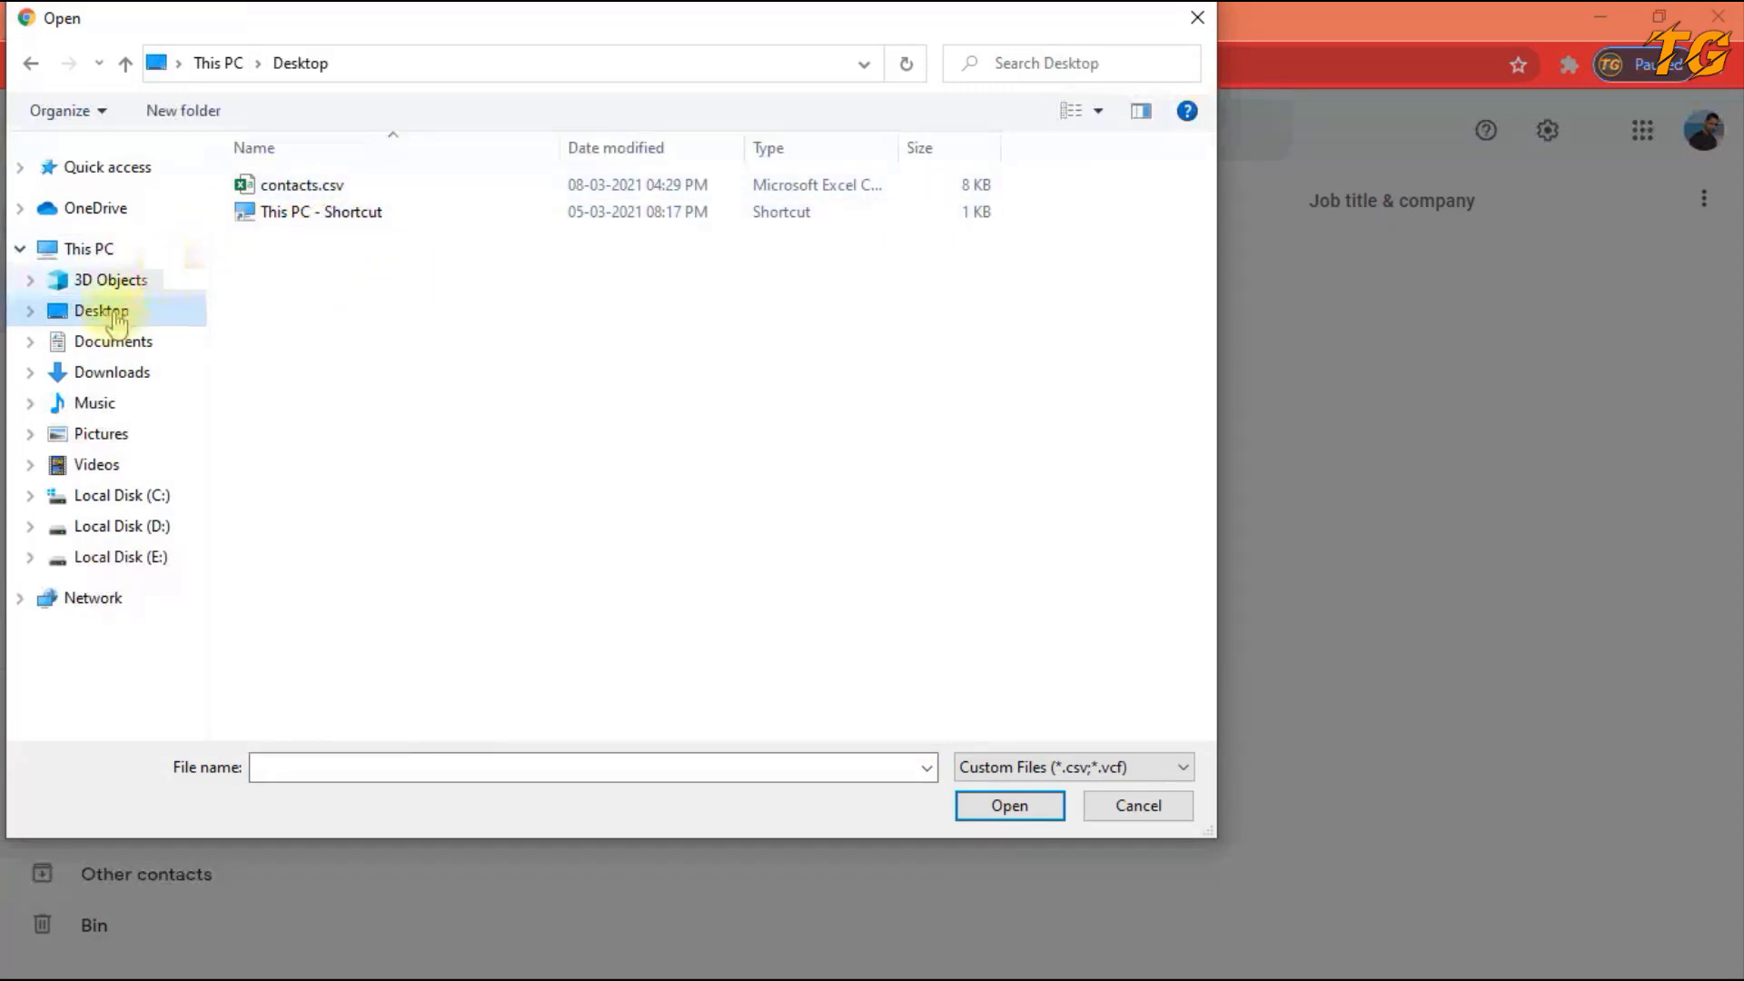
click(316, 187)
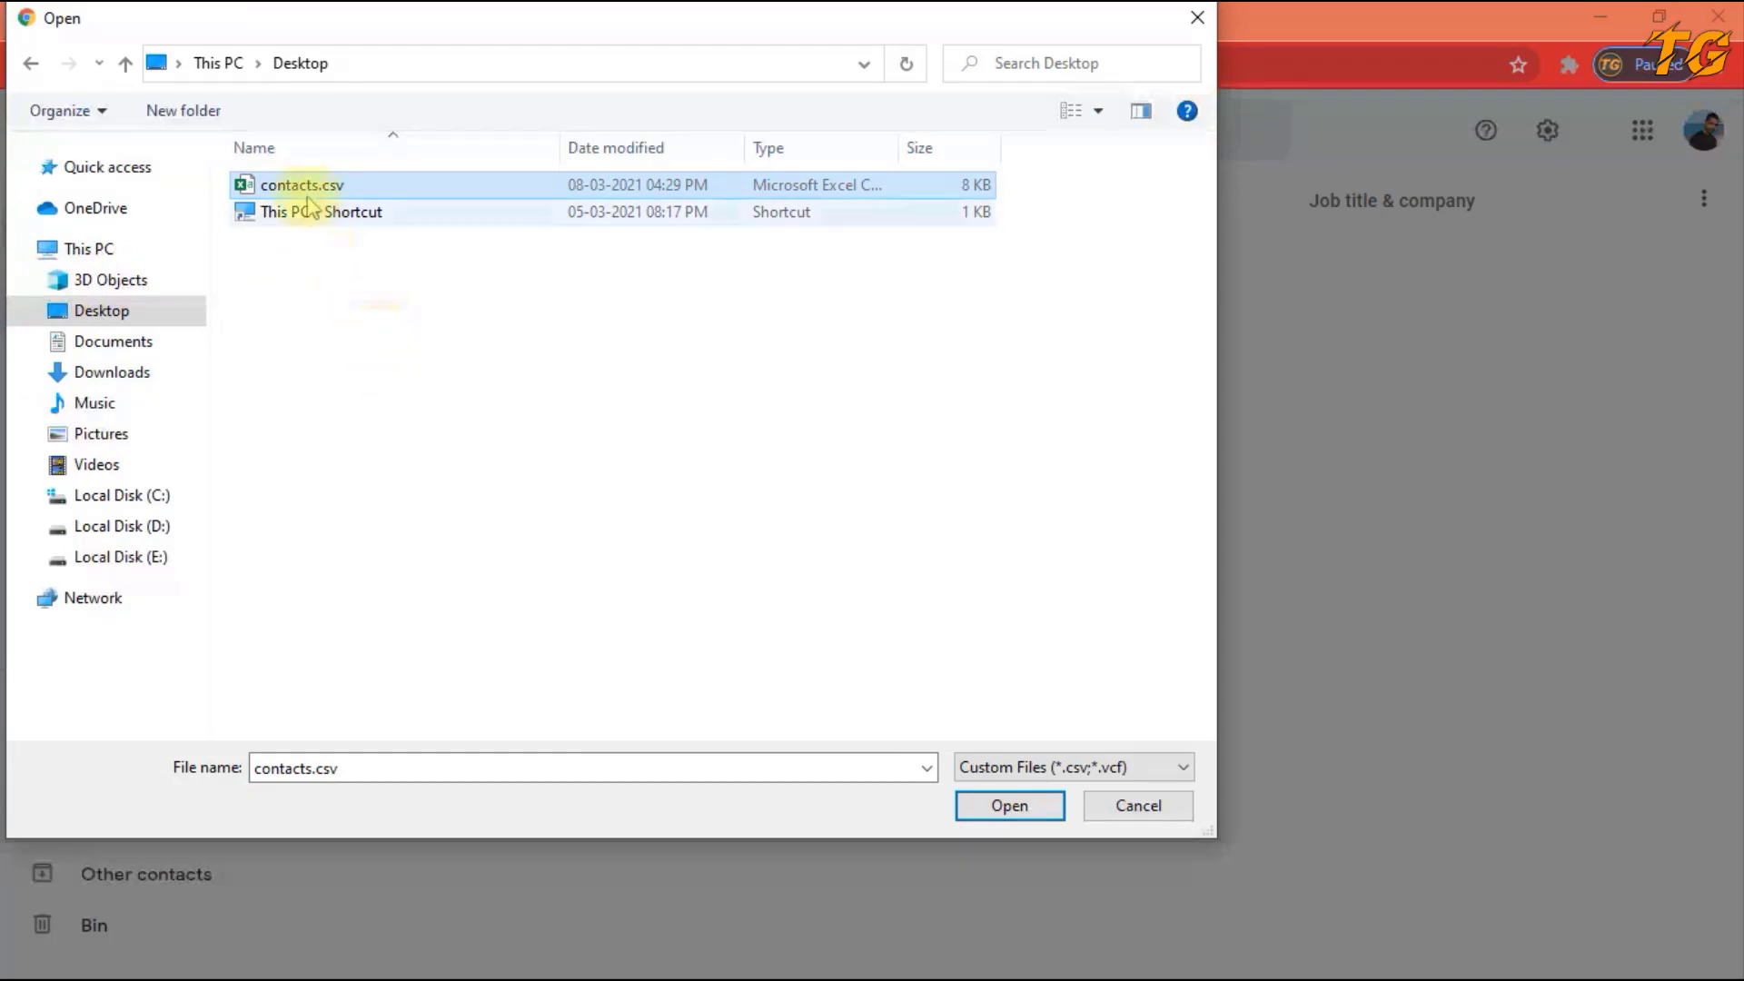
click(970, 806)
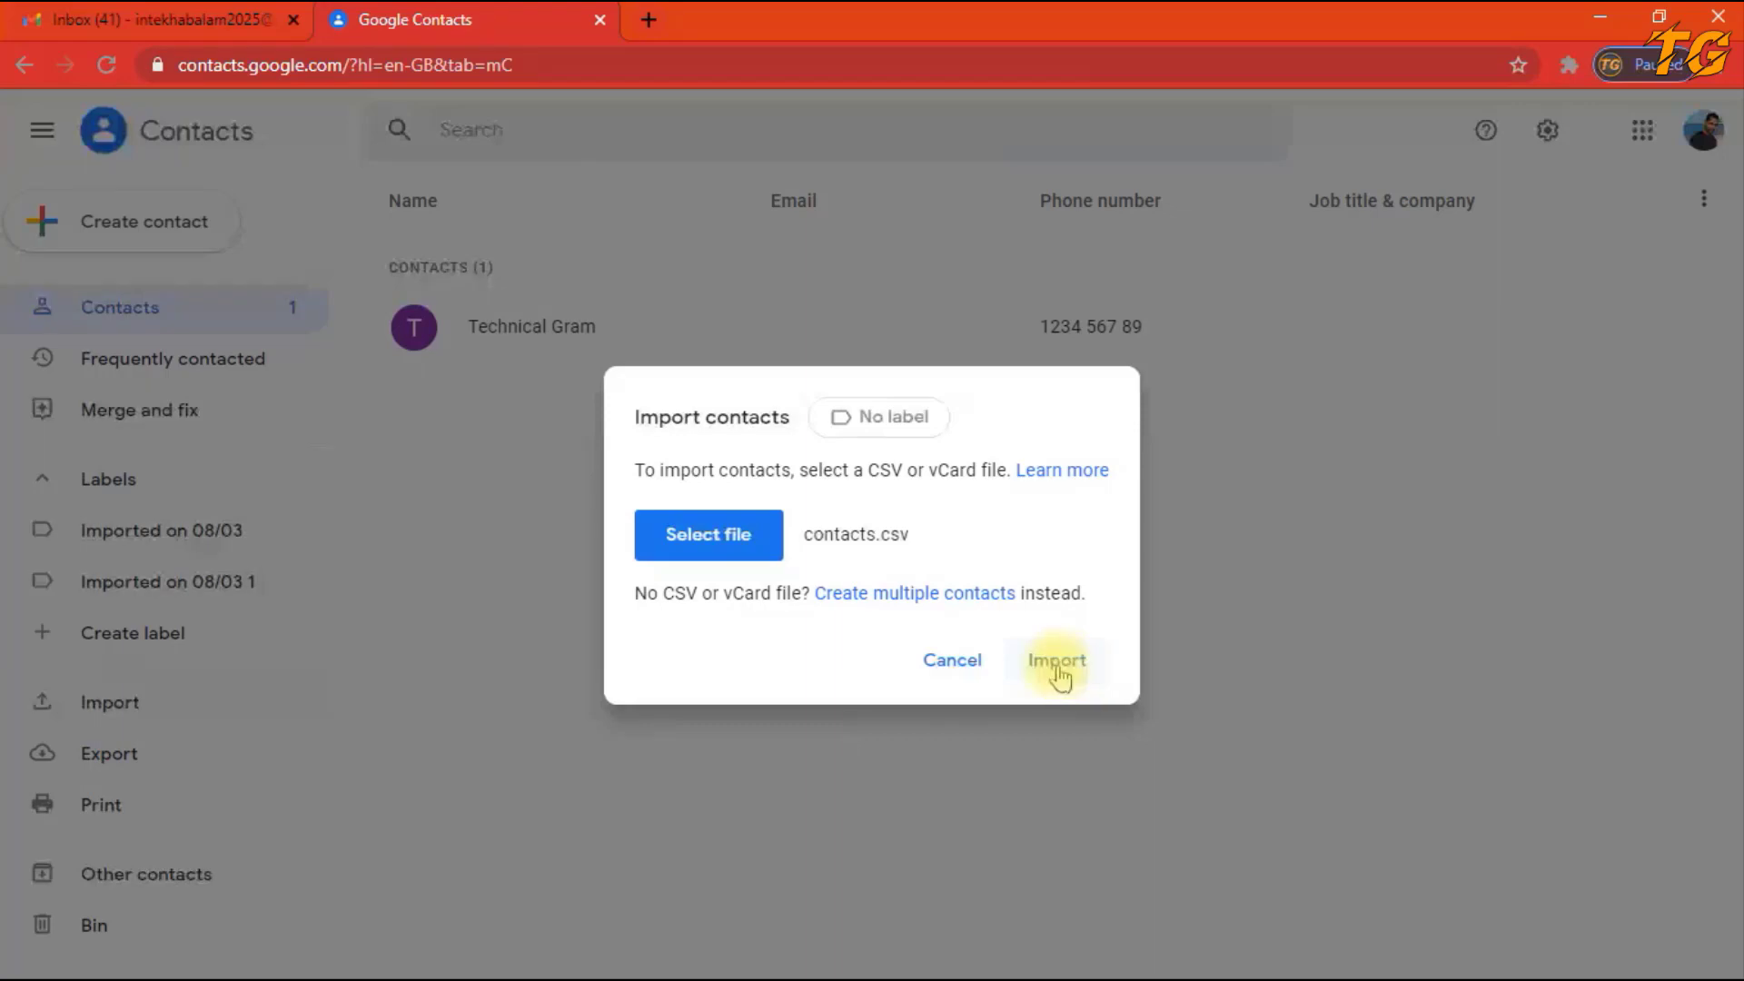
click(1058, 670)
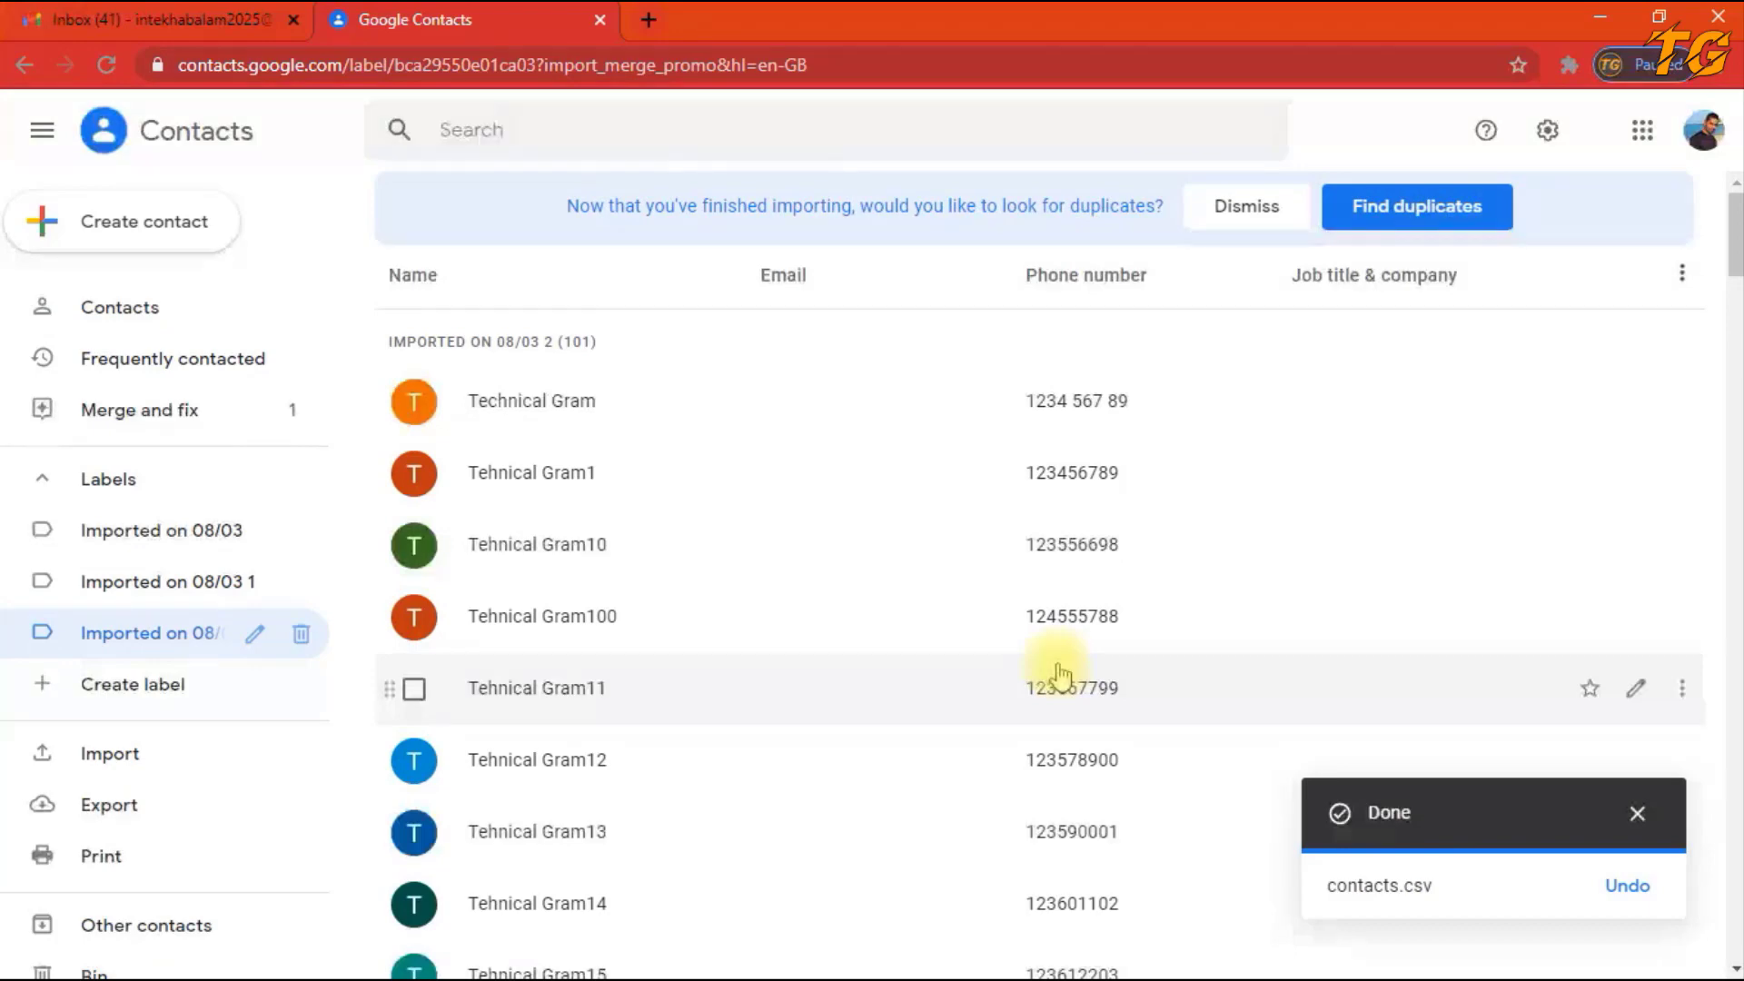
scroll(800, 741, down, 10)
scroll(799, 740, down, 15)
scroll(800, 744, down, 10)
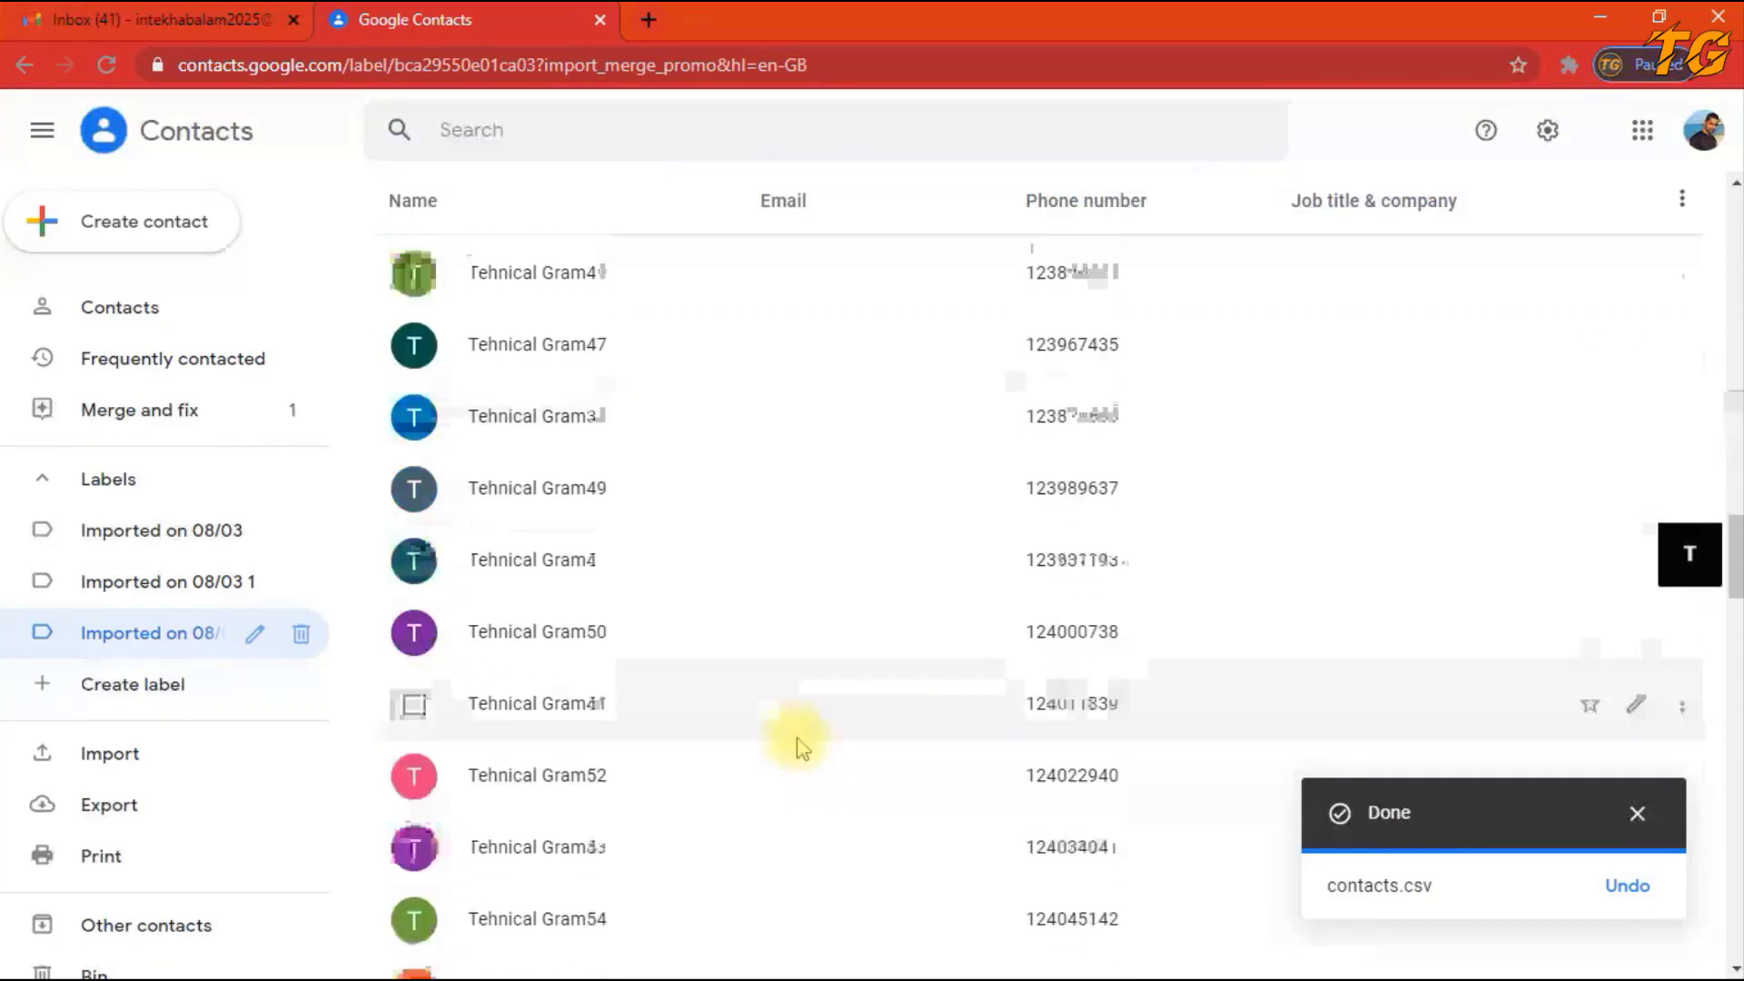
scroll(799, 747, down, 10)
scroll(799, 747, down, 14)
scroll(800, 747, down, 4)
scroll(799, 747, down, 5)
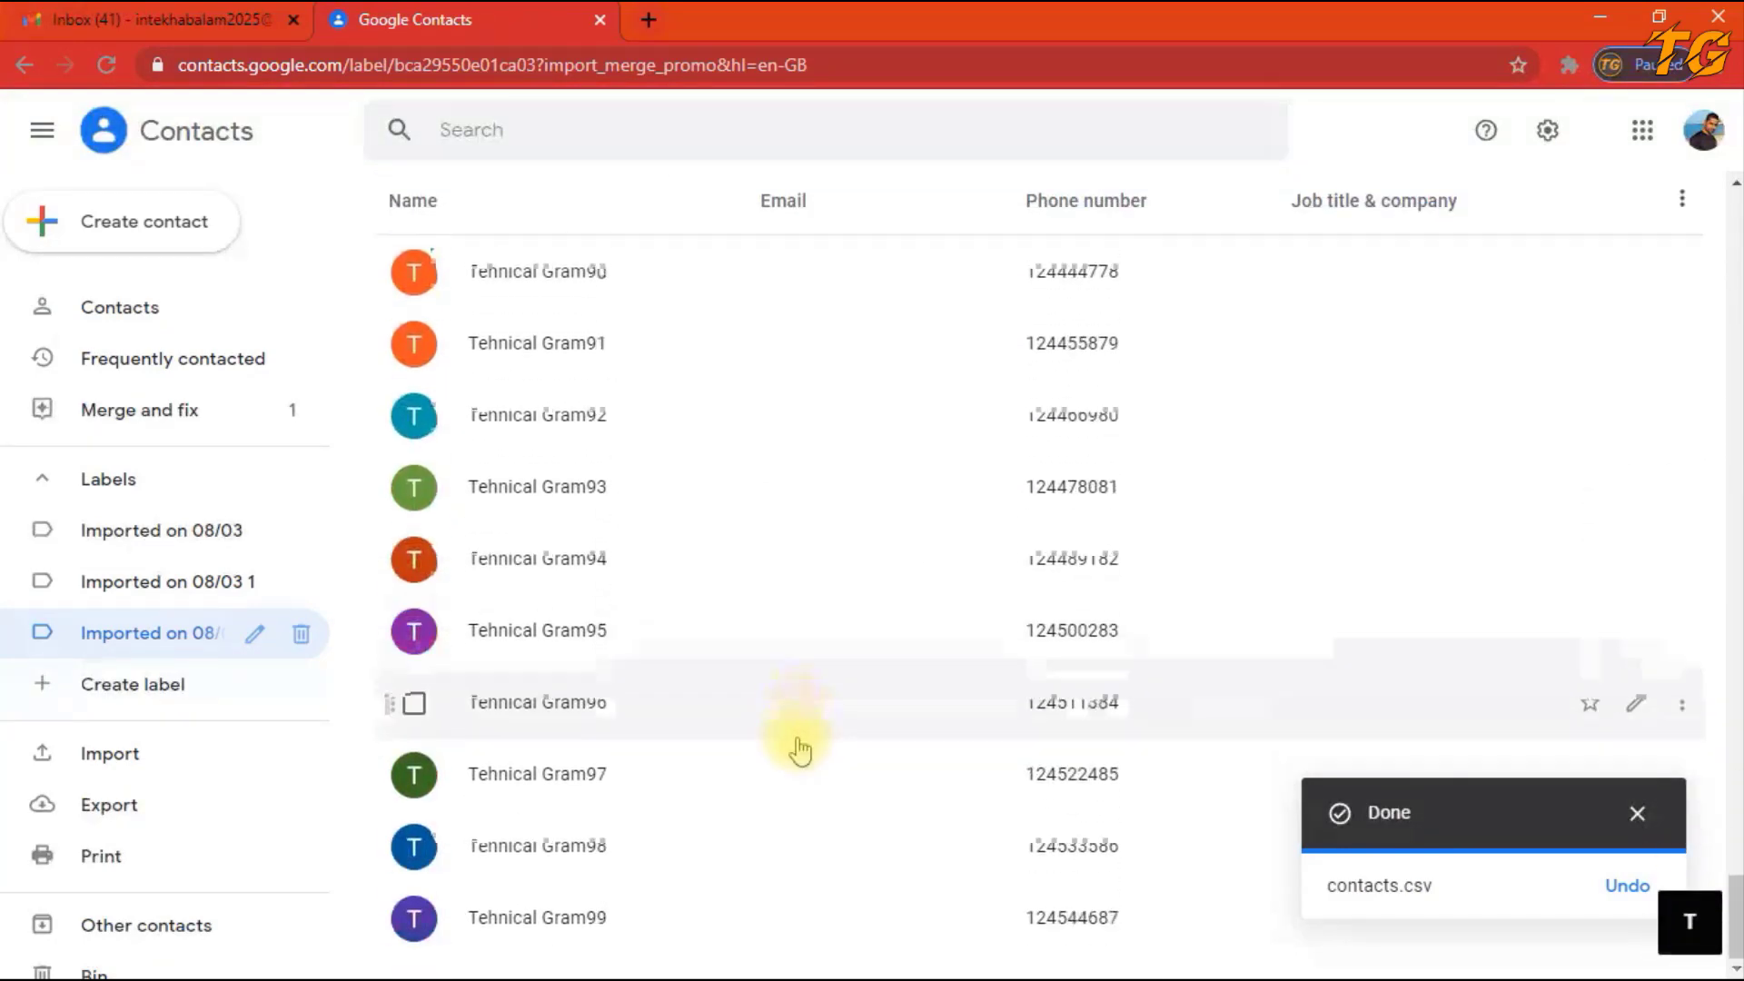
scroll(800, 749, up, 6)
scroll(799, 748, up, 14)
scroll(799, 749, up, 20)
scroll(800, 749, up, 15)
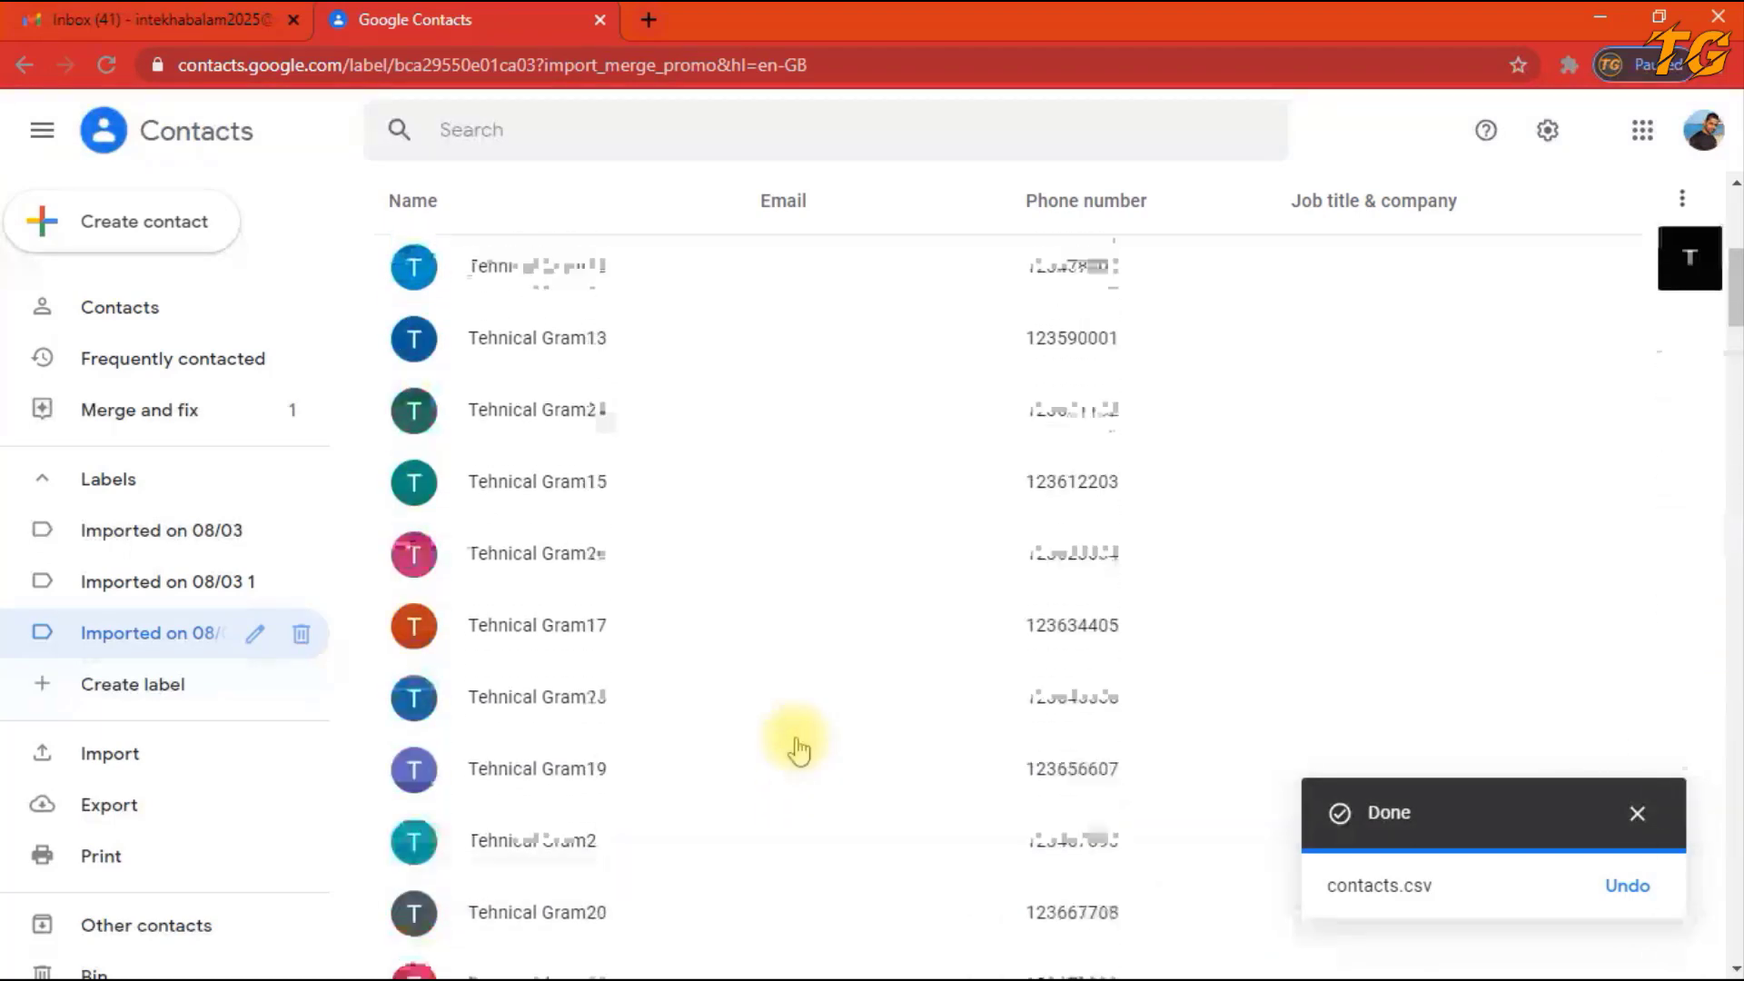
scroll(800, 749, up, 10)
click(1637, 813)
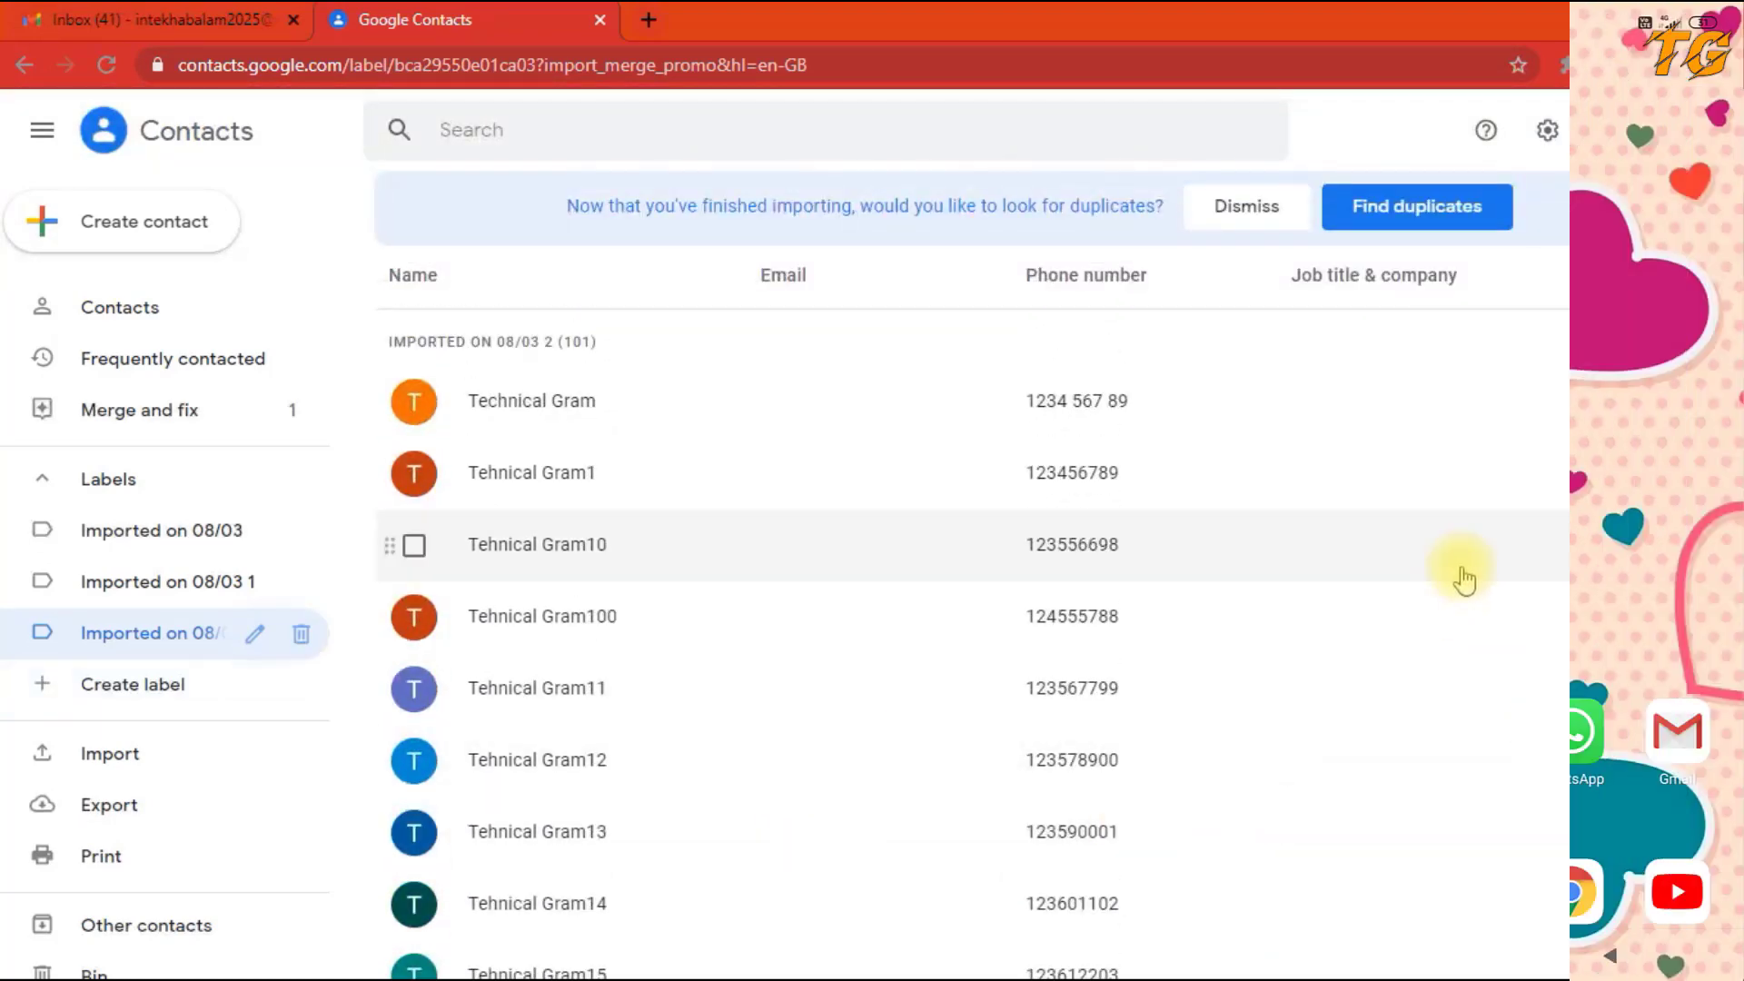